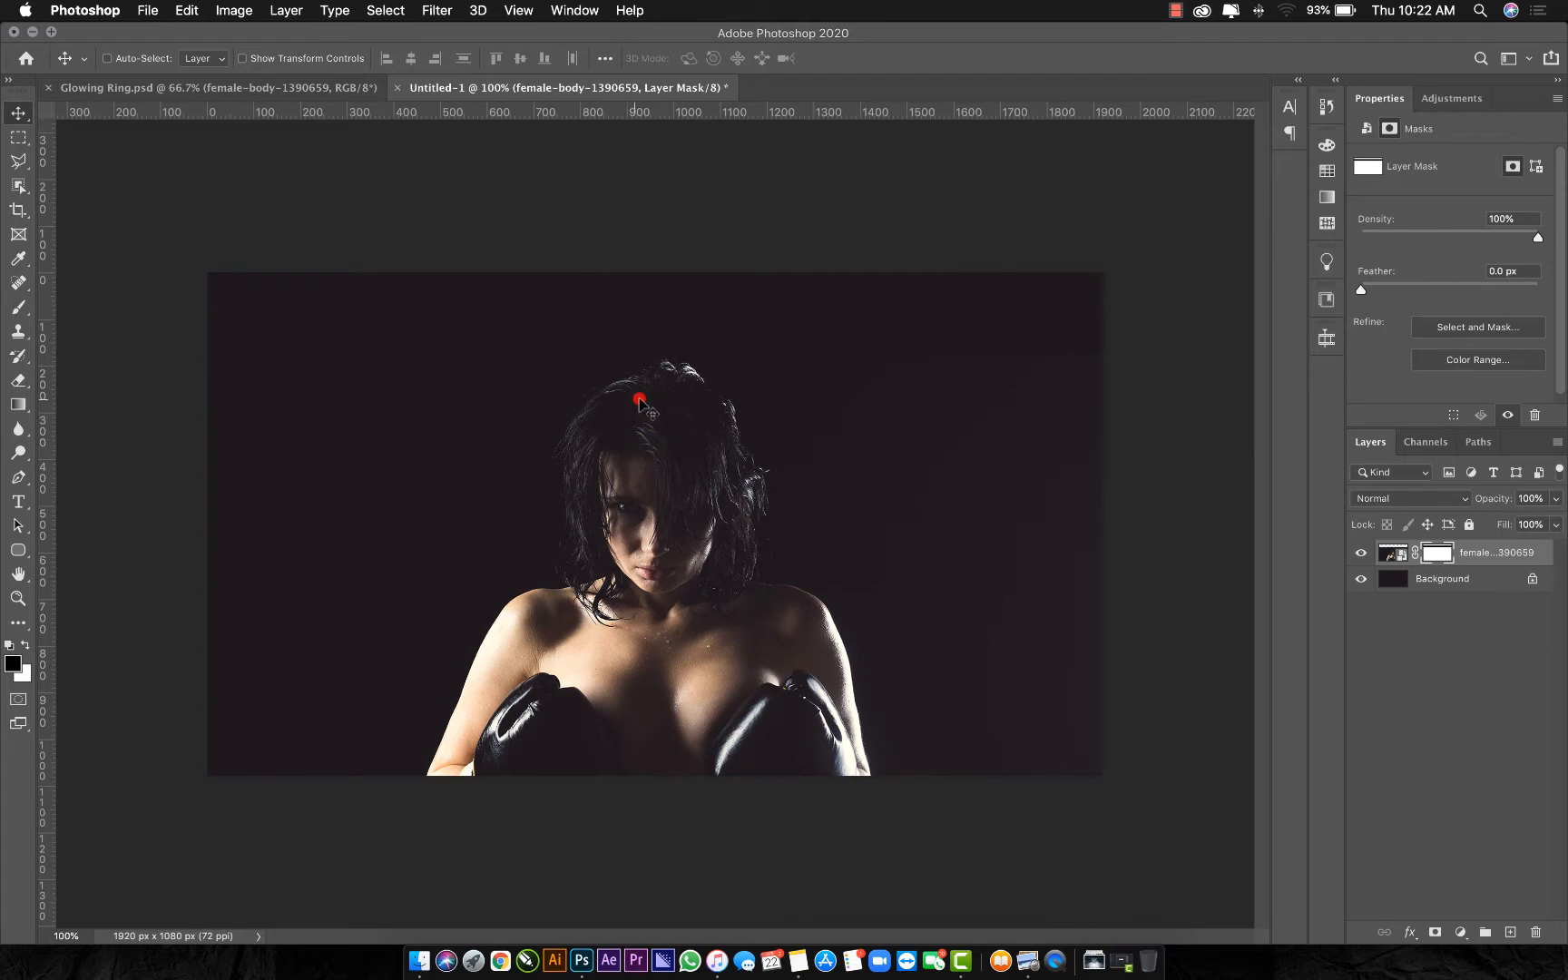
Add a Hue/Saturation adjustment layer above the photo in the Untitled-1 document and set its saturation to -100
left_click(293, 88)
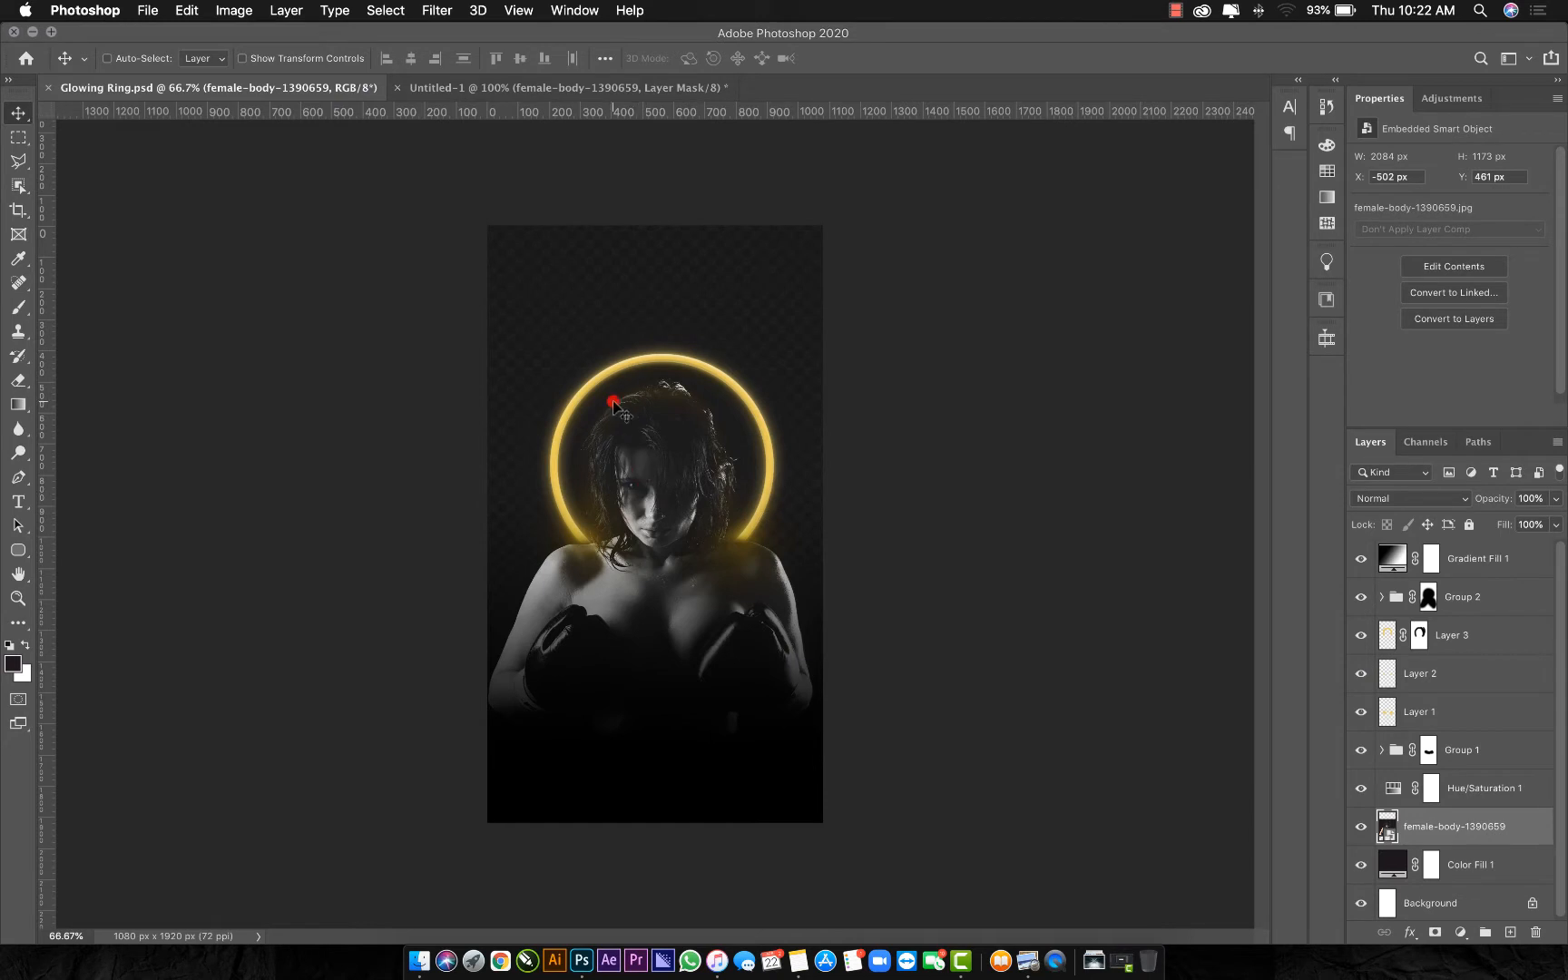
left_click(430, 90)
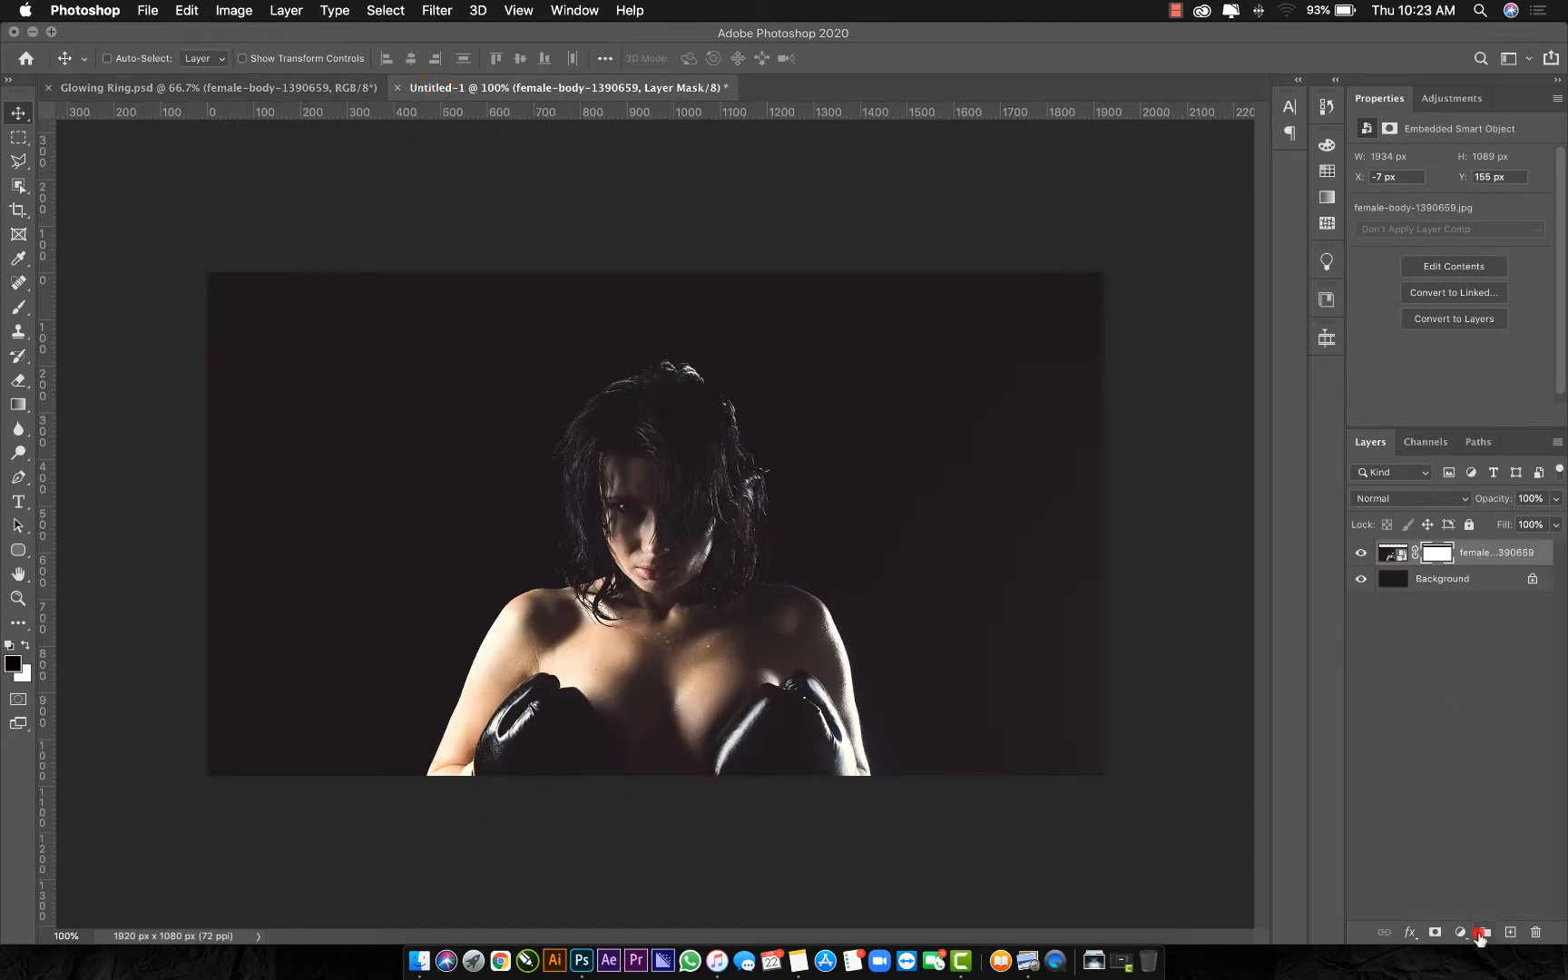
left_click(1461, 934)
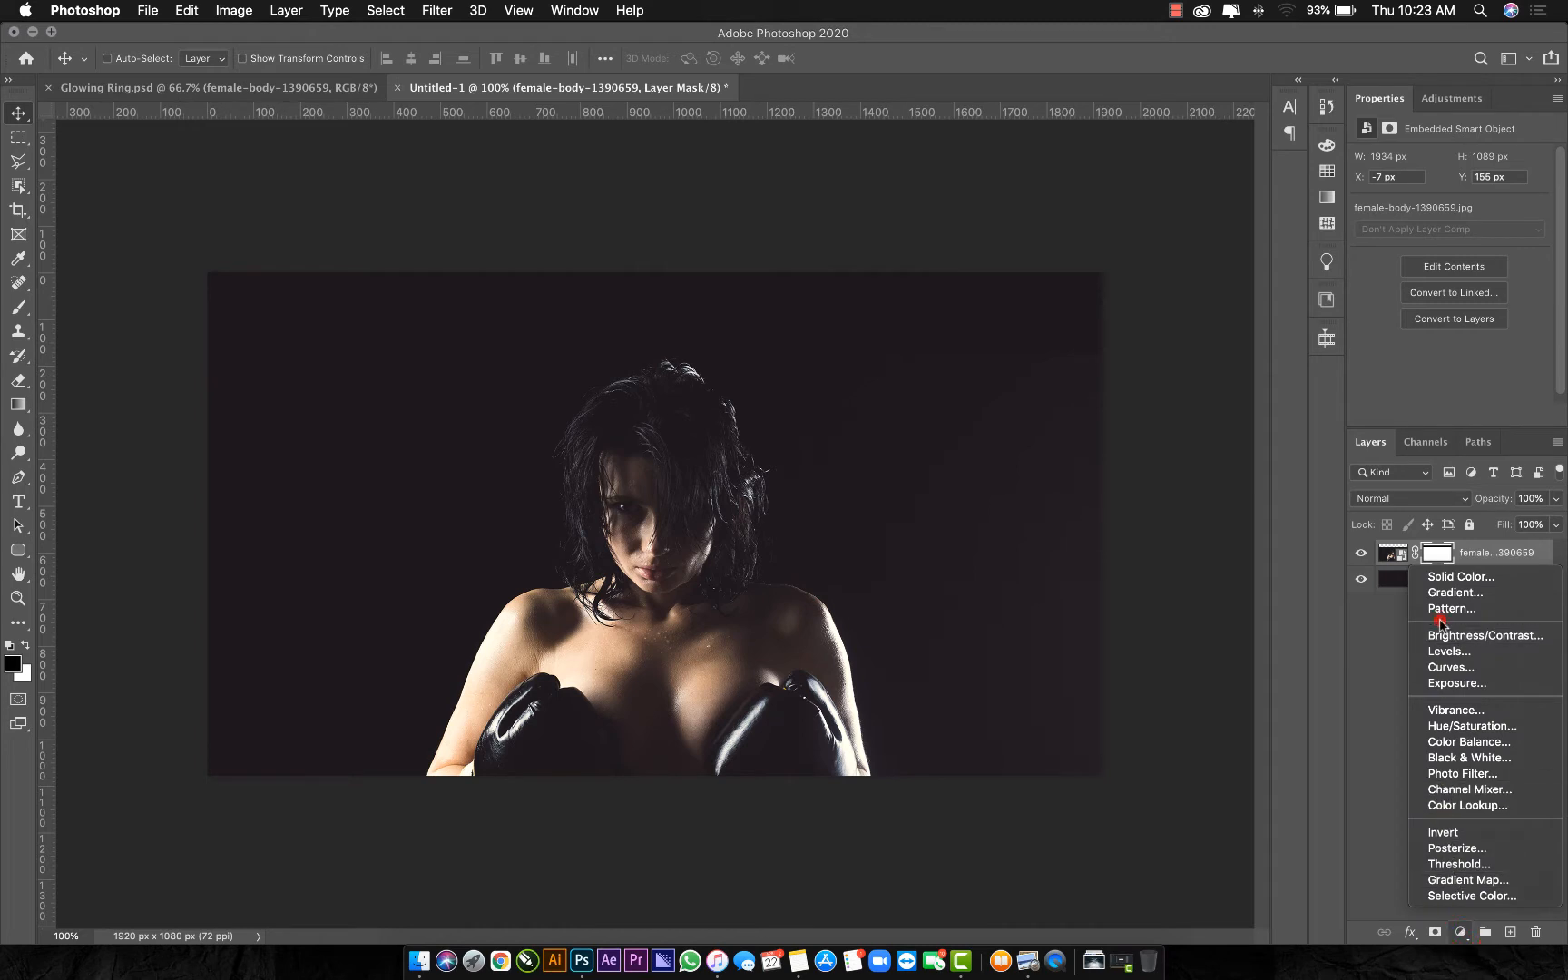
left_click(1447, 727)
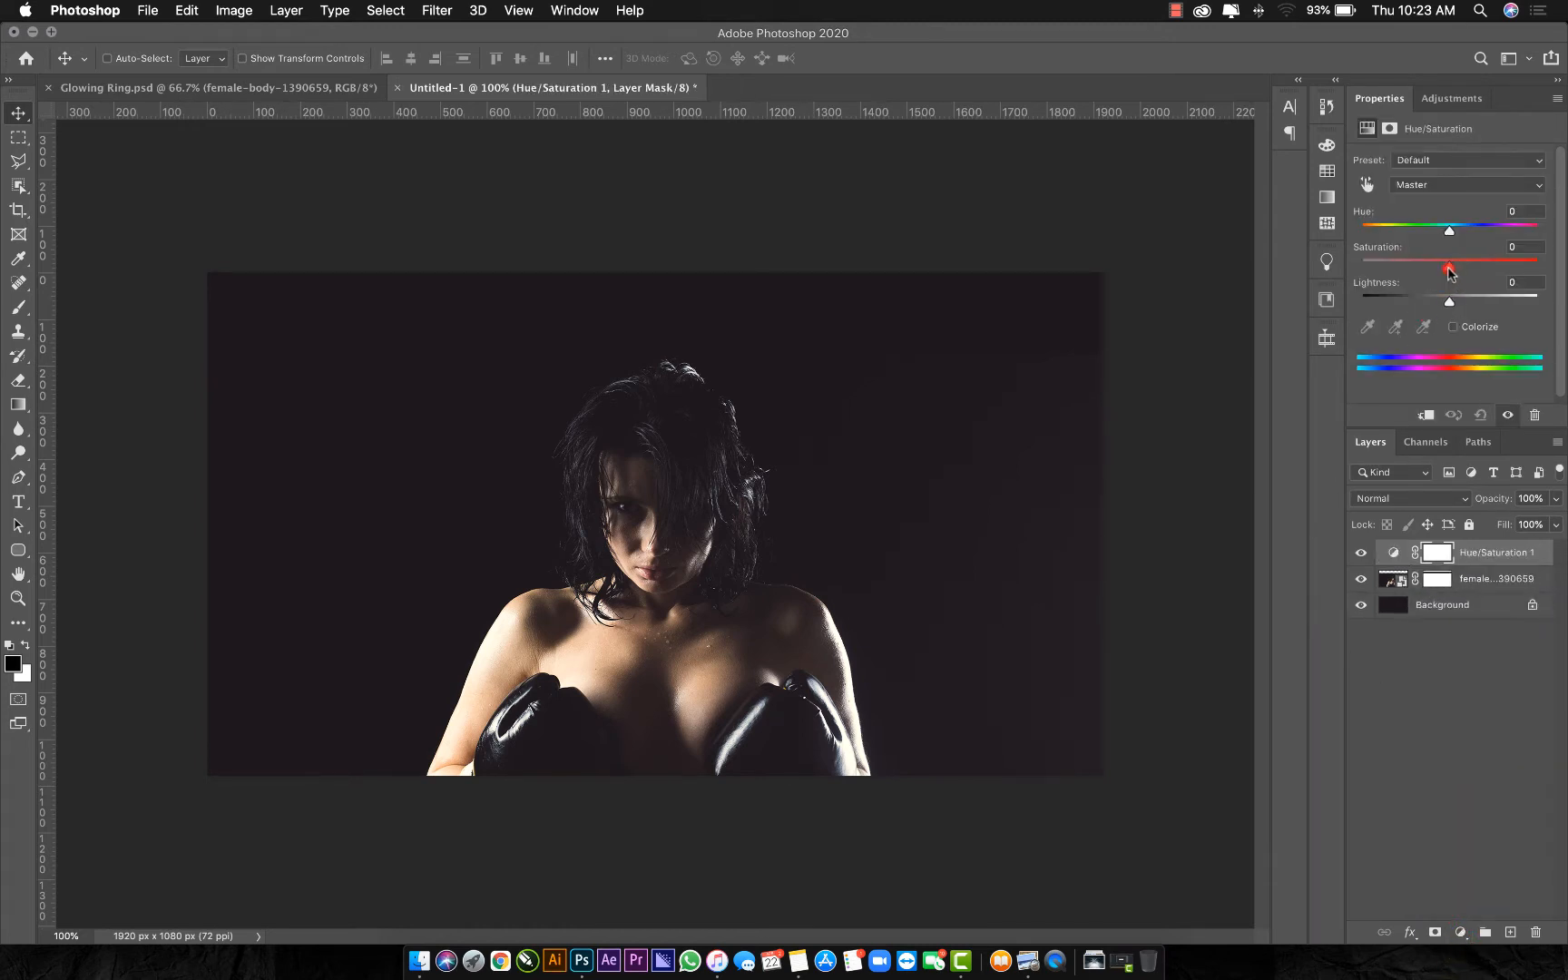
left_click_drag(1446, 262, 1361, 265)
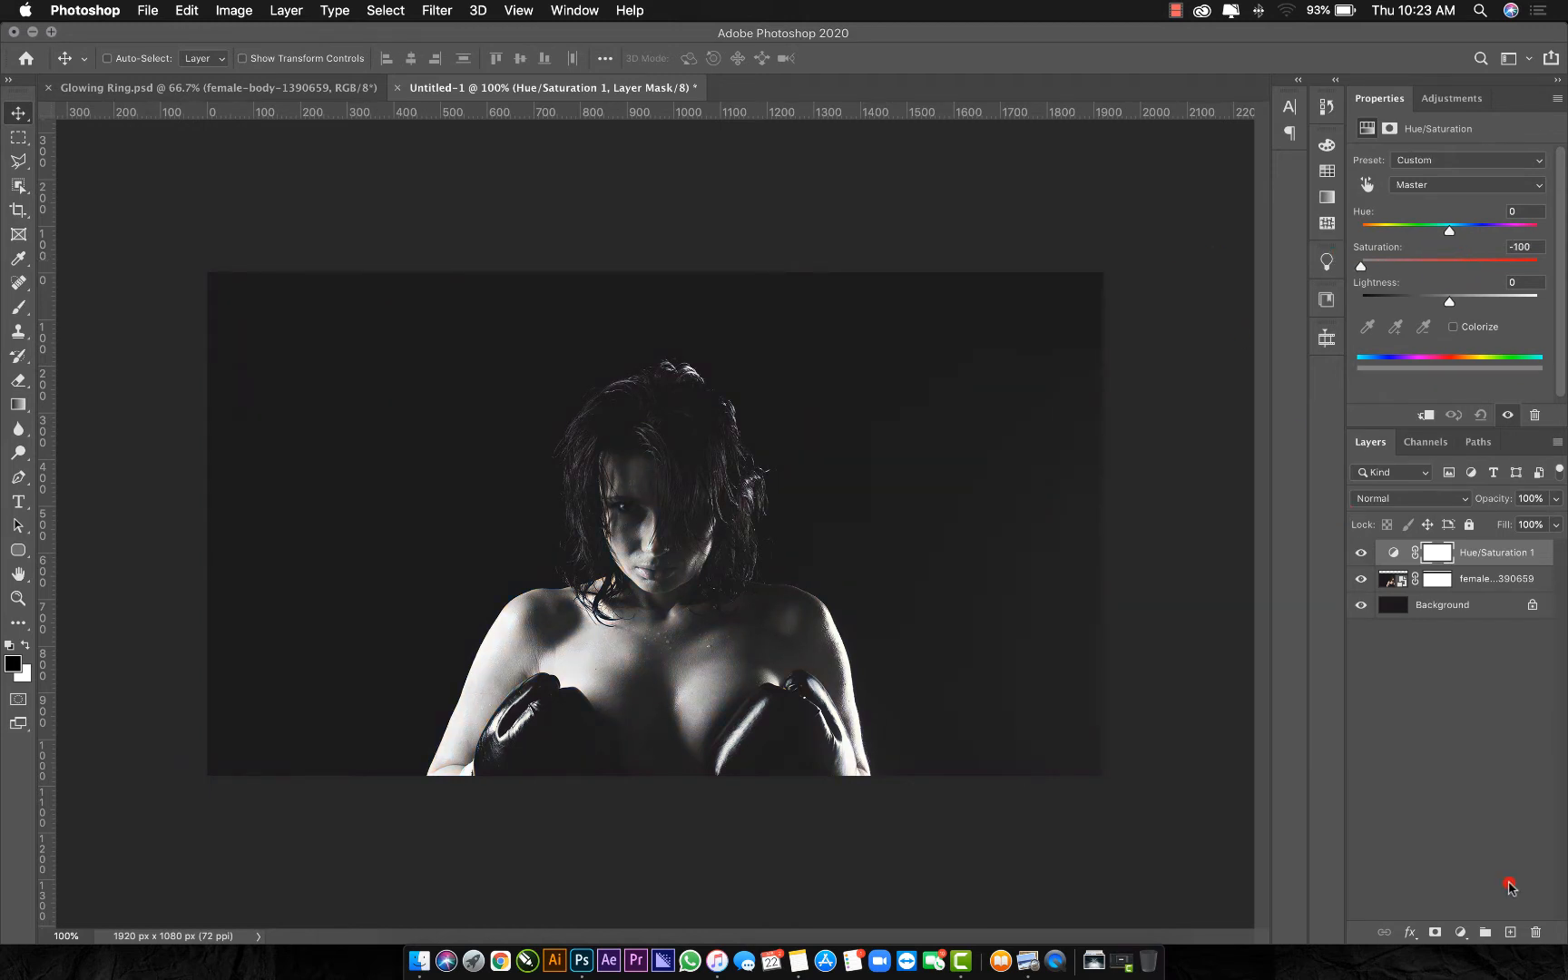
Add a Levels adjustment layer above the Hue/Saturation layer
left_click(1470, 944)
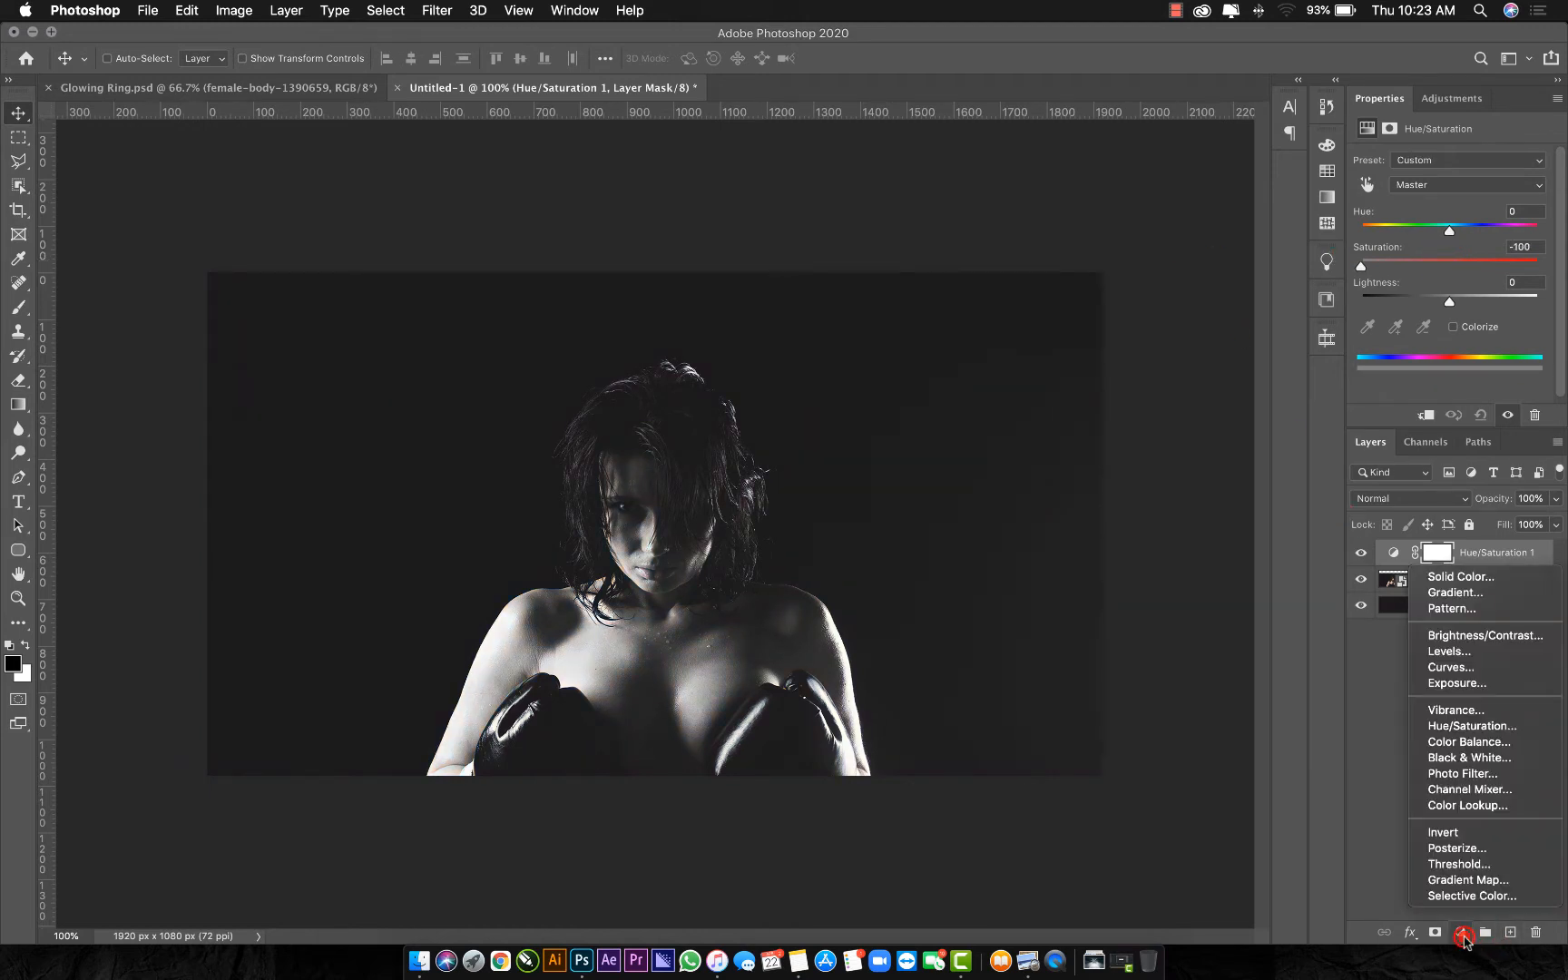
left_click(1428, 653)
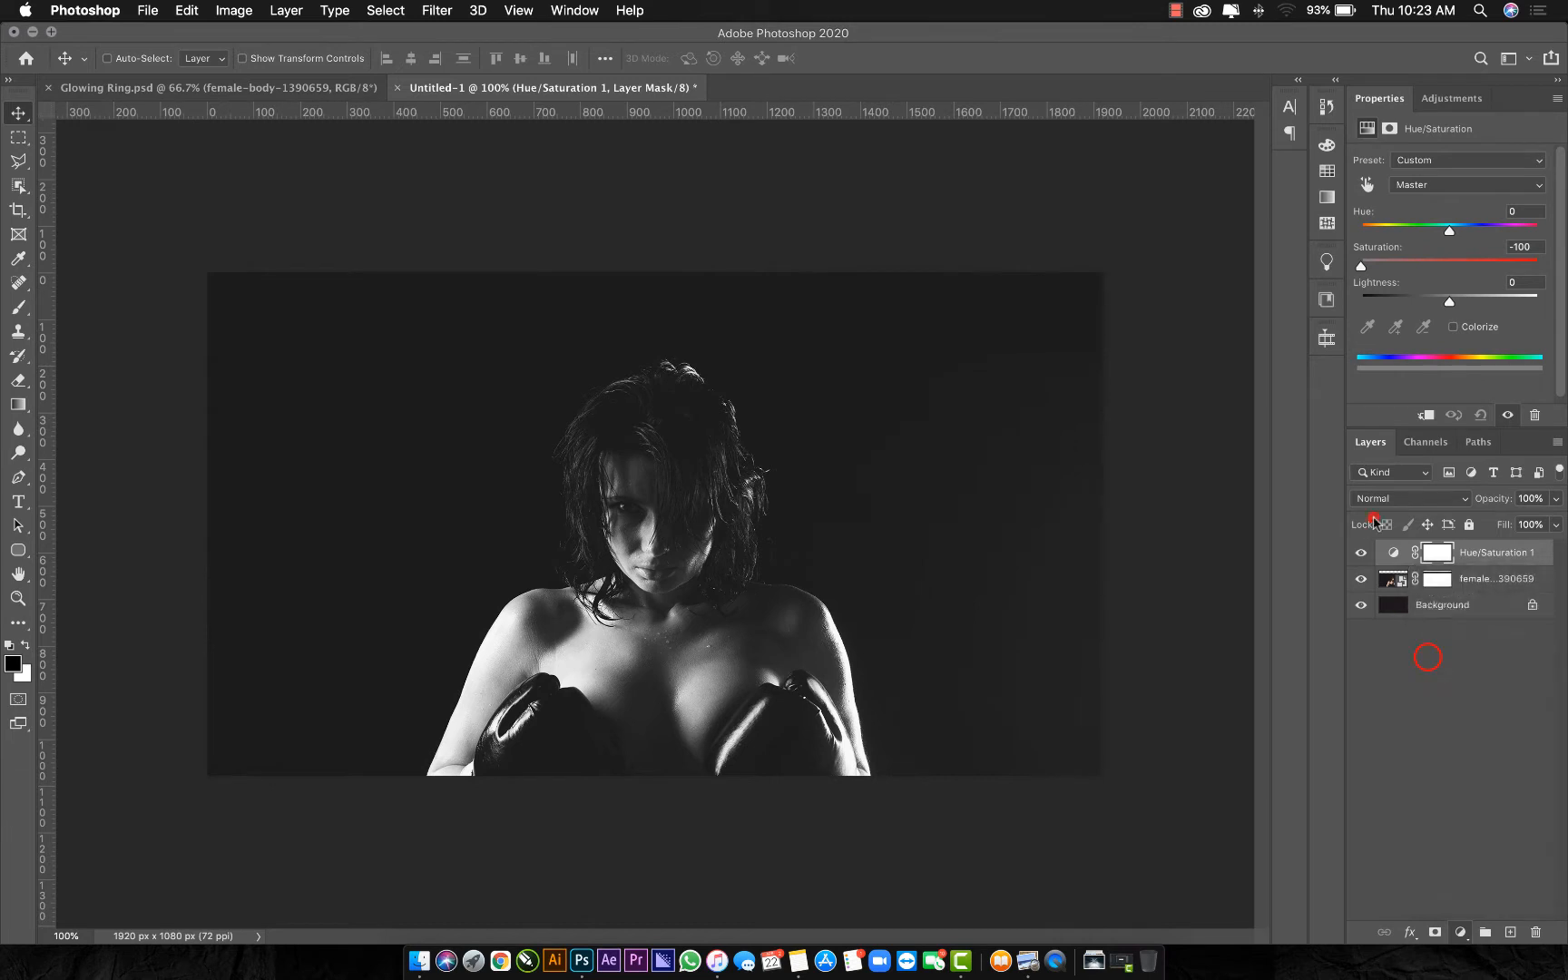
Try Levels inputs of 29 for black and 238 for white, and reset them to 0 and 255
left_click_drag(1384, 297, 1400, 301)
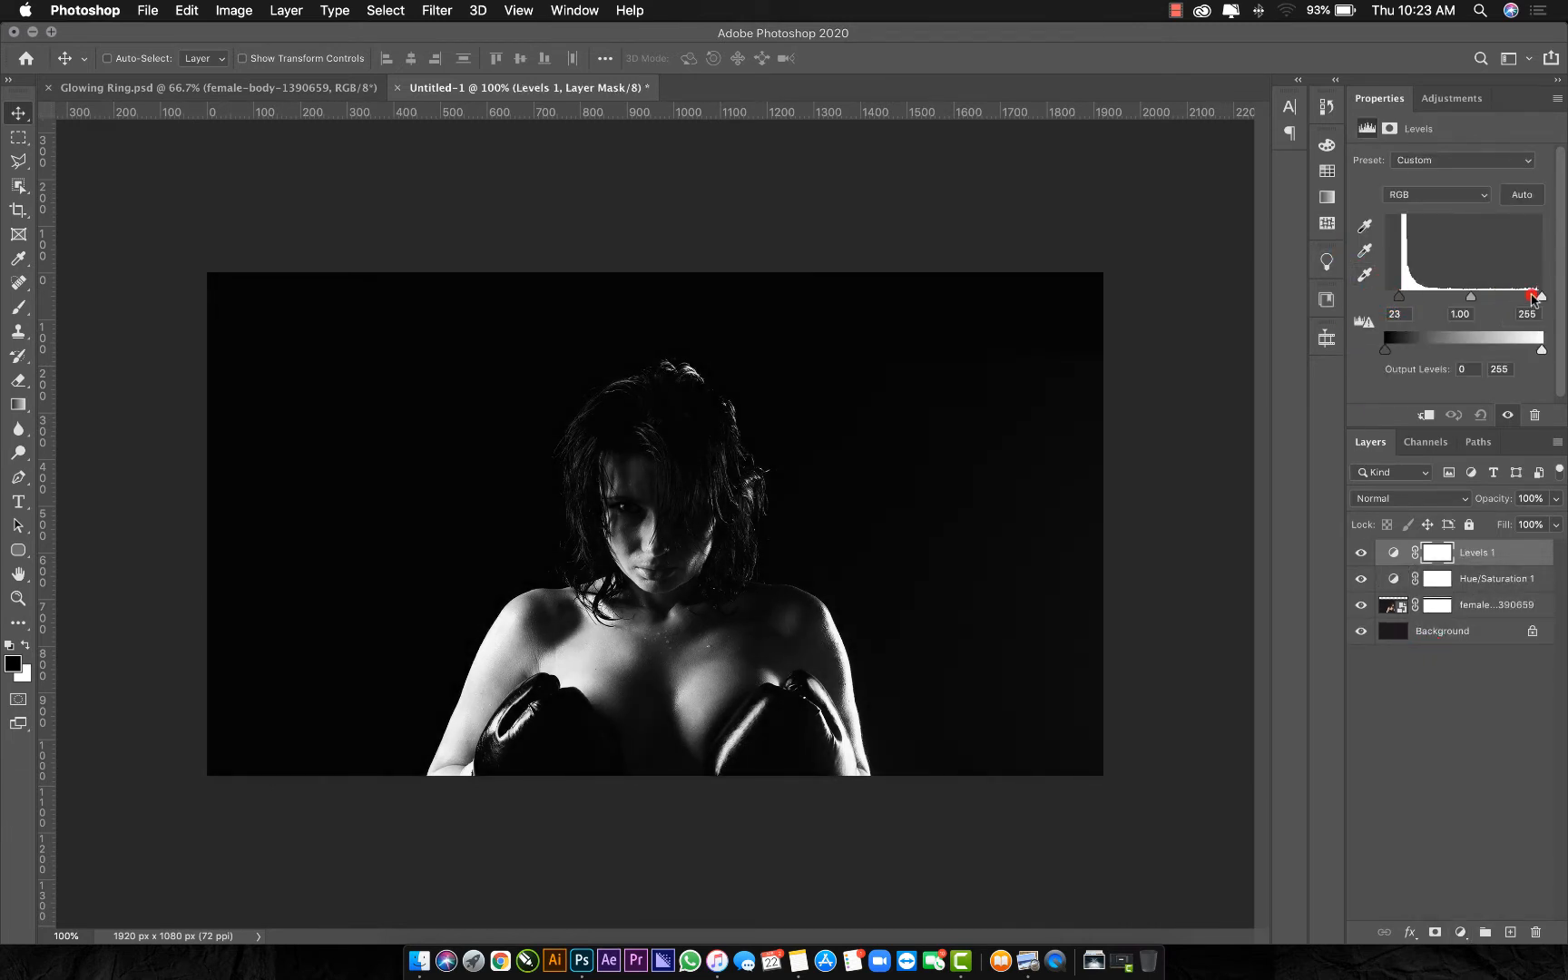
left_click_drag(1533, 301, 1533, 298)
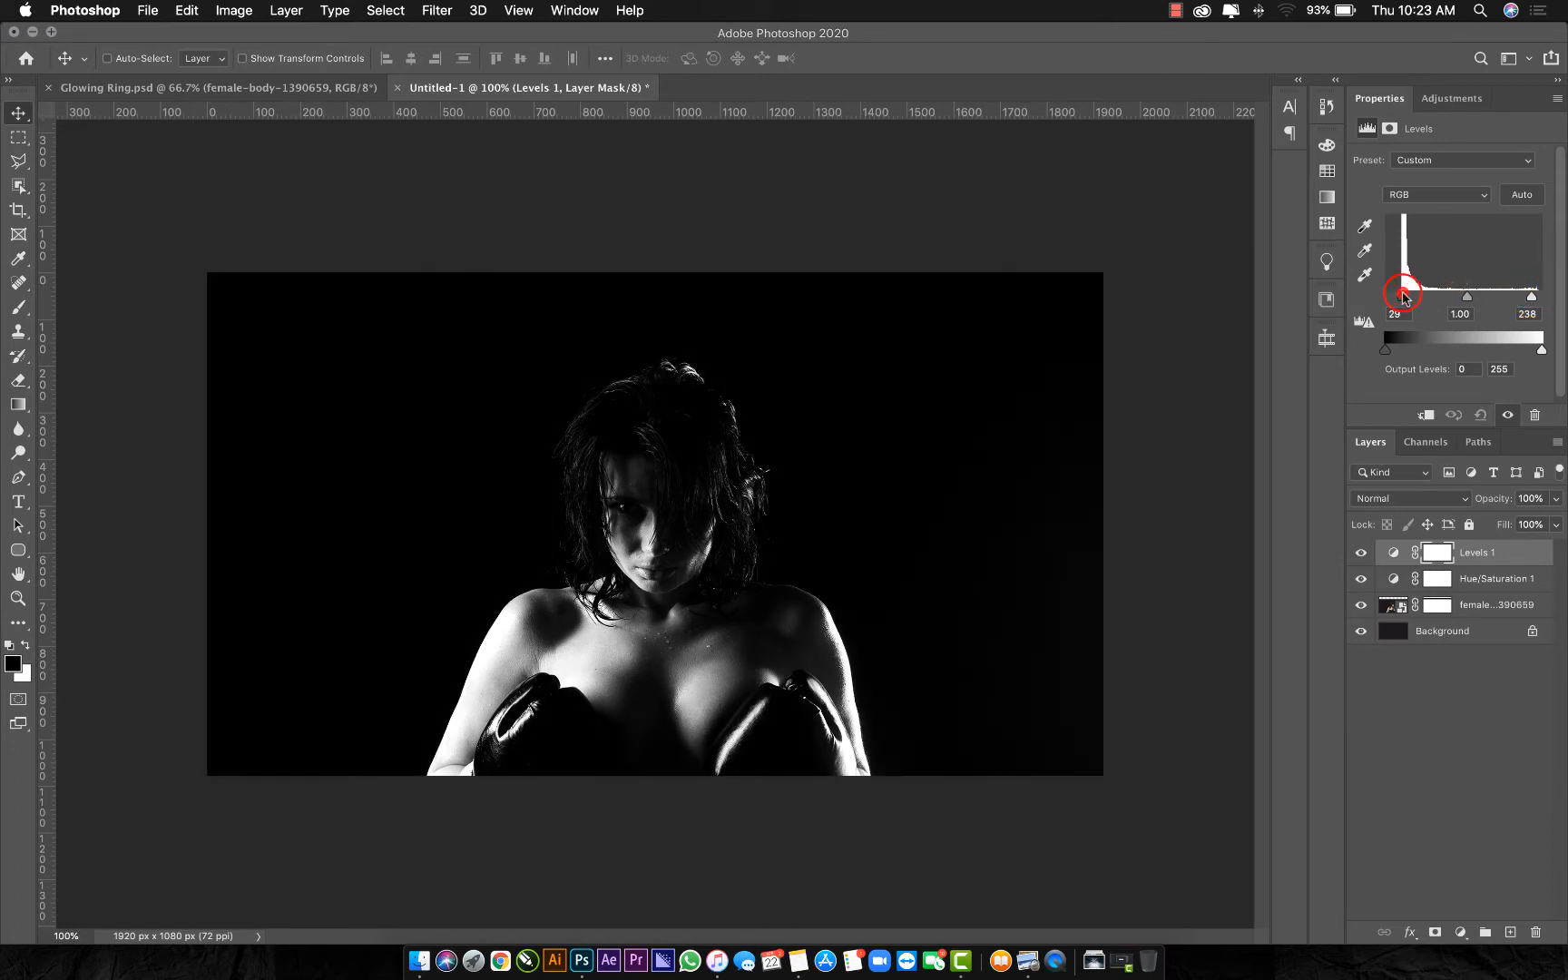
left_click_drag(1403, 295, 1349, 295)
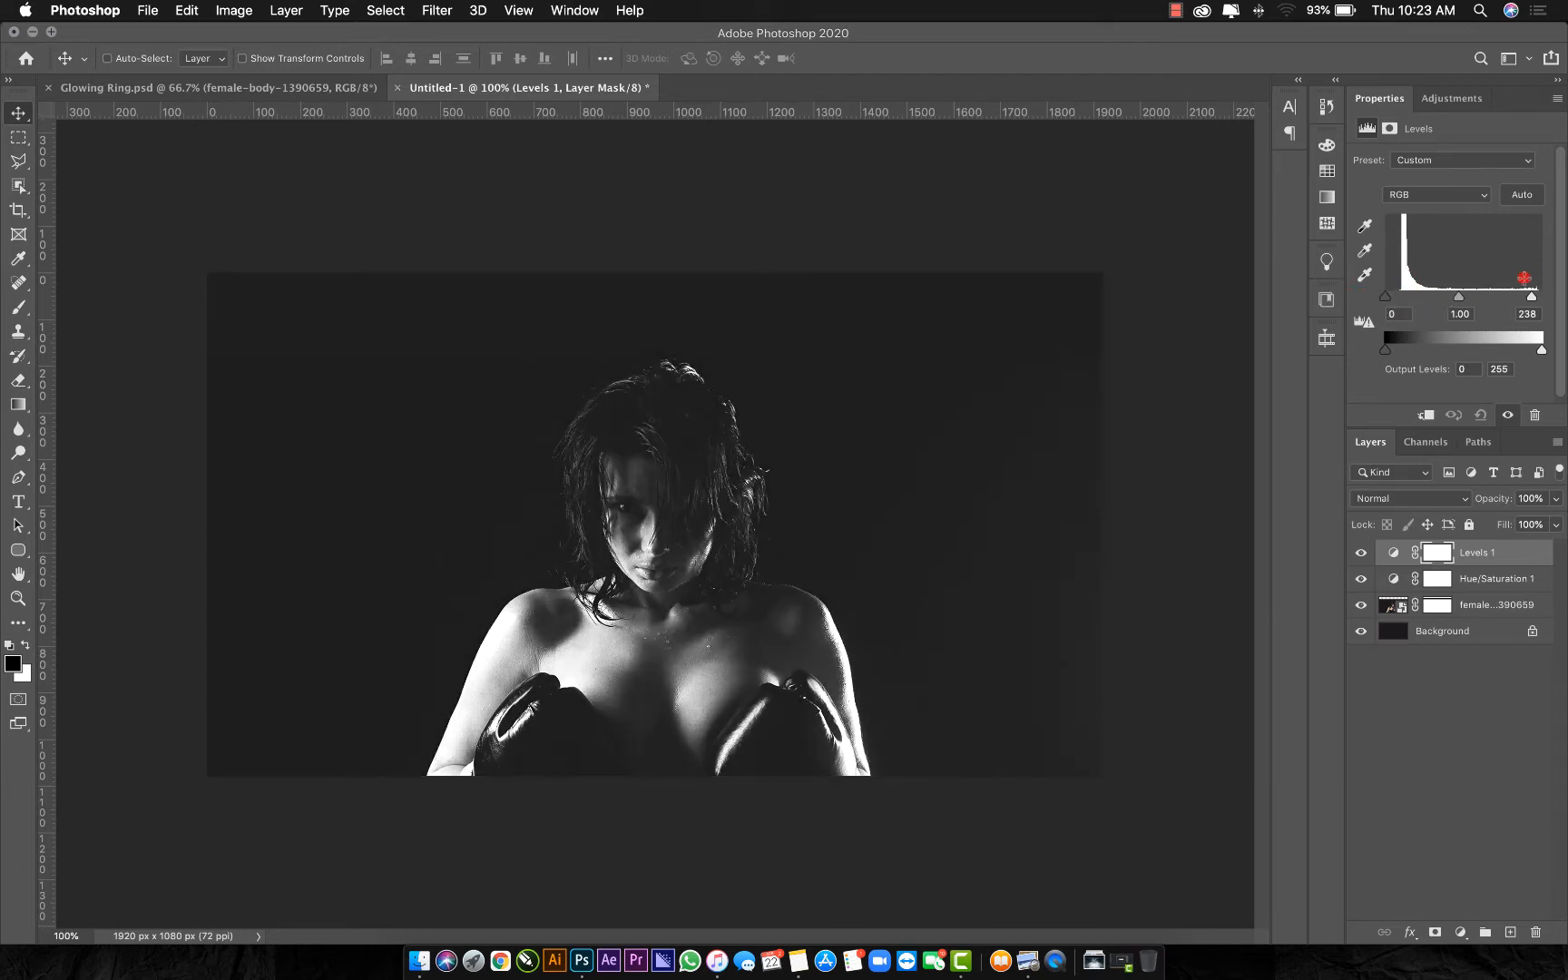
left_click_drag(1532, 295, 1563, 280)
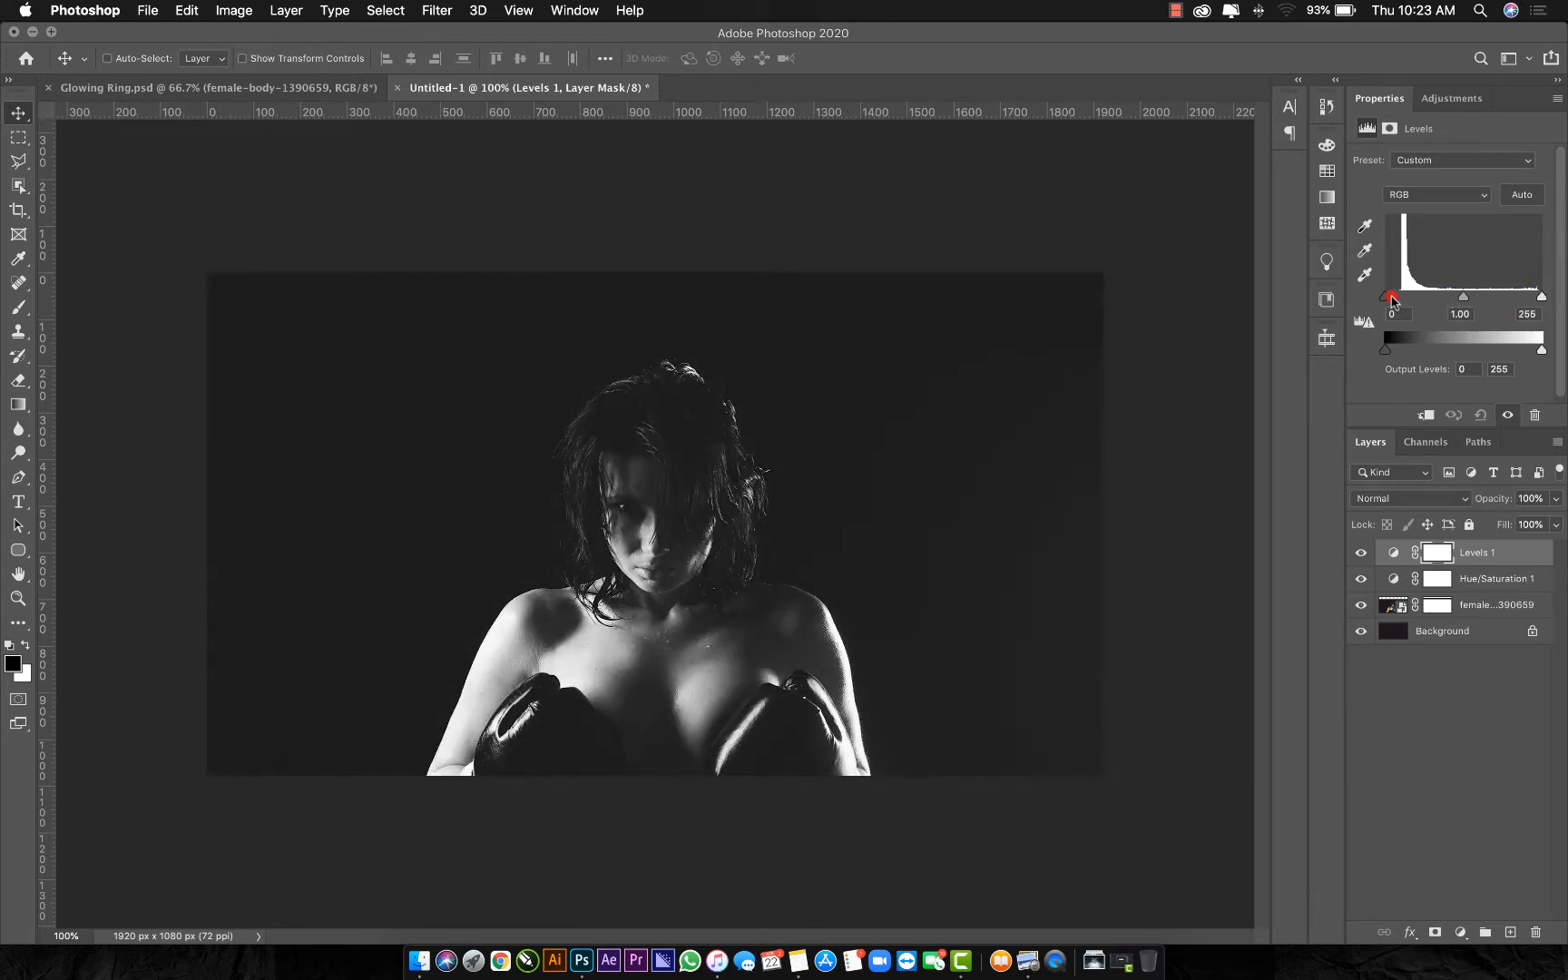
Set the Levels black input to 21 and white input to 232, and compare the photo with and without the adjustment
left_click_drag(1389, 296, 1401, 298)
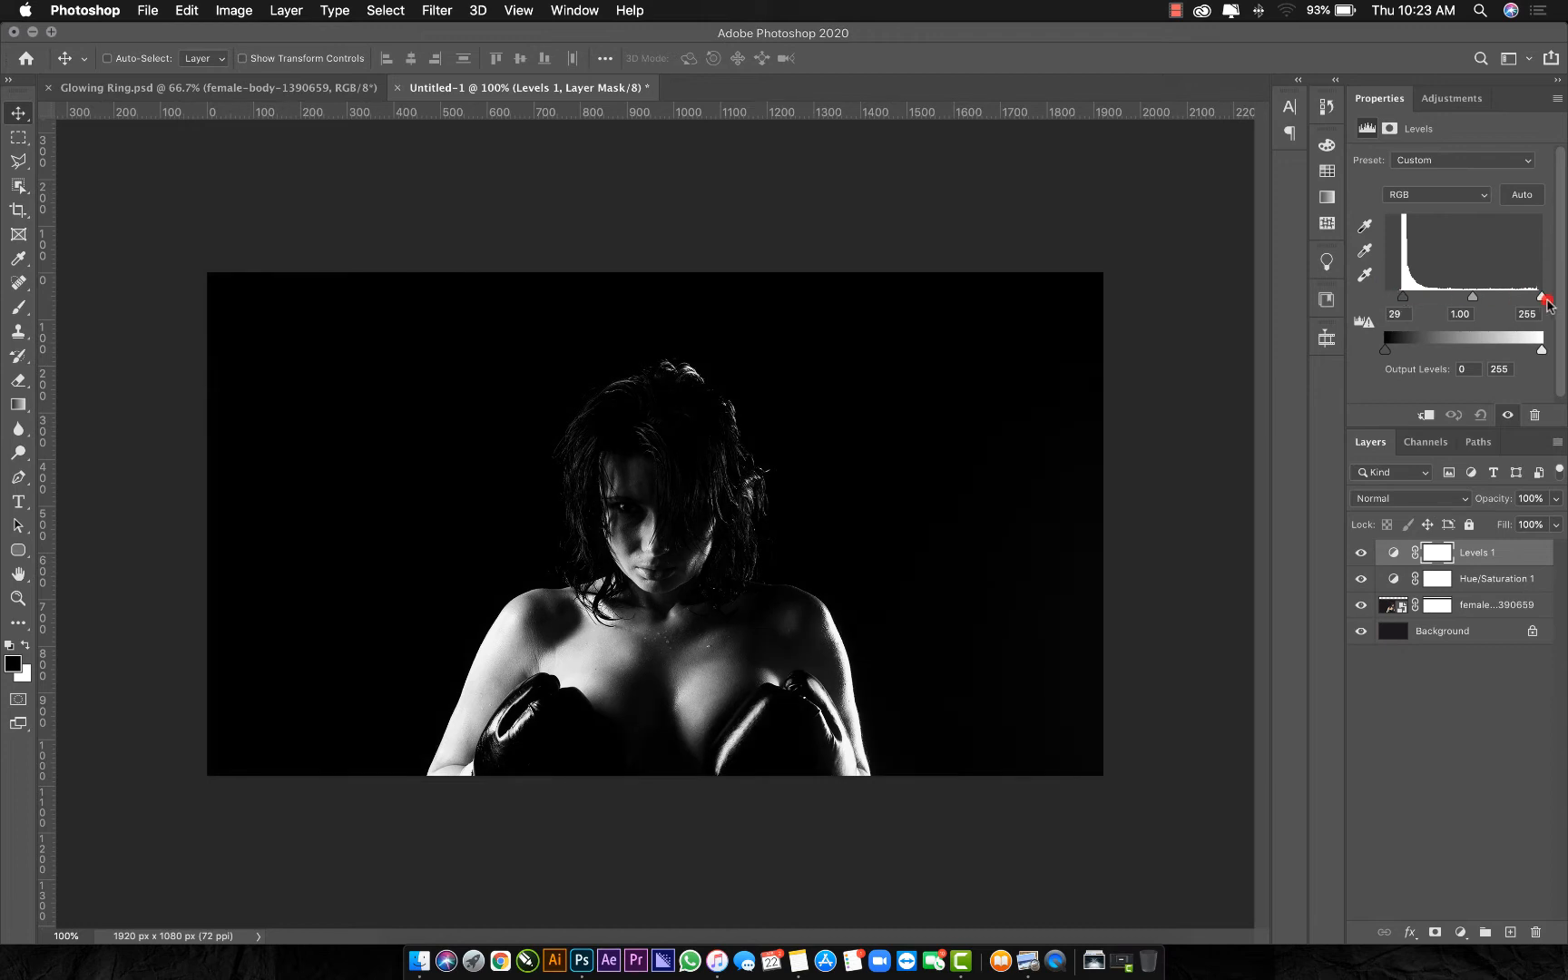
left_click_drag(1541, 296, 1530, 299)
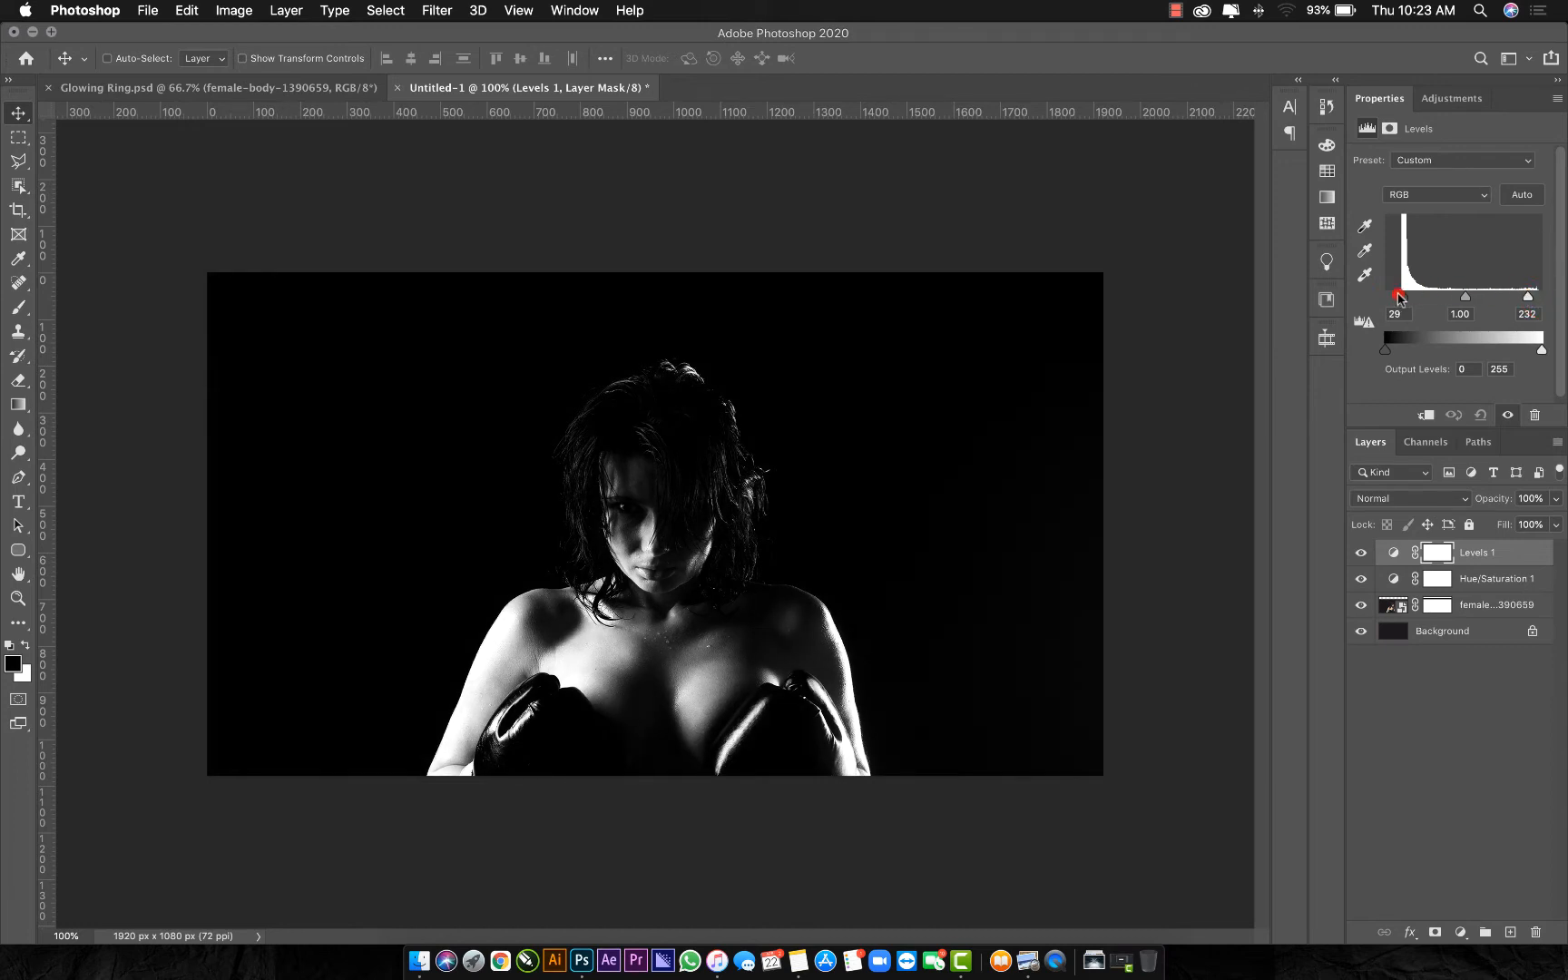
left_click_drag(1400, 298, 1466, 300)
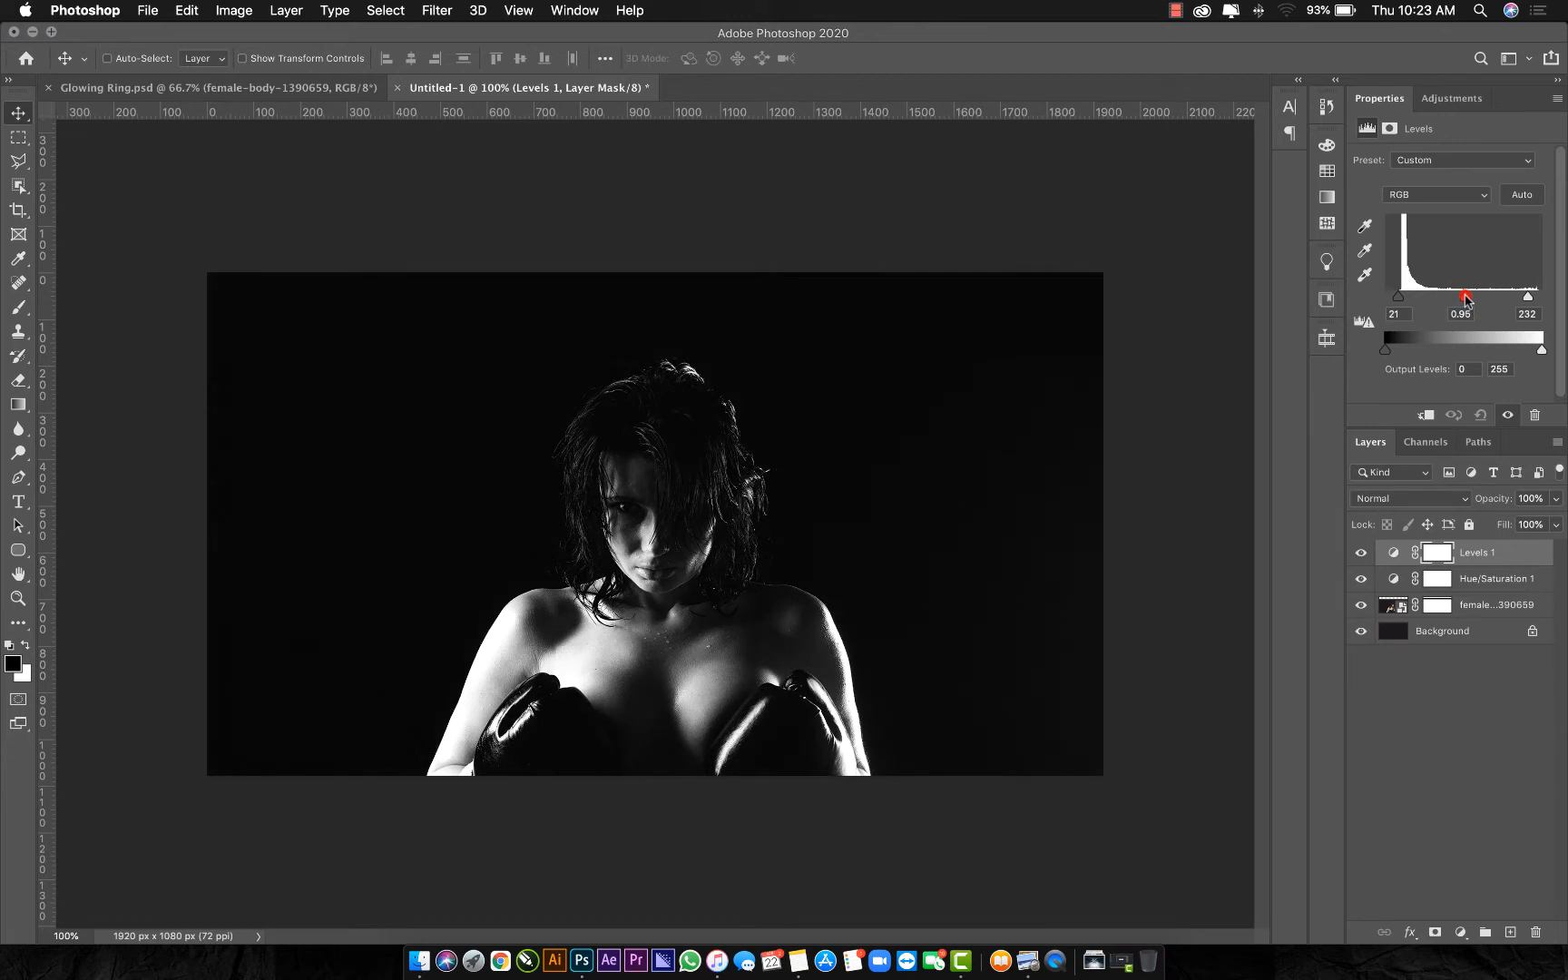
left_click(1361, 553)
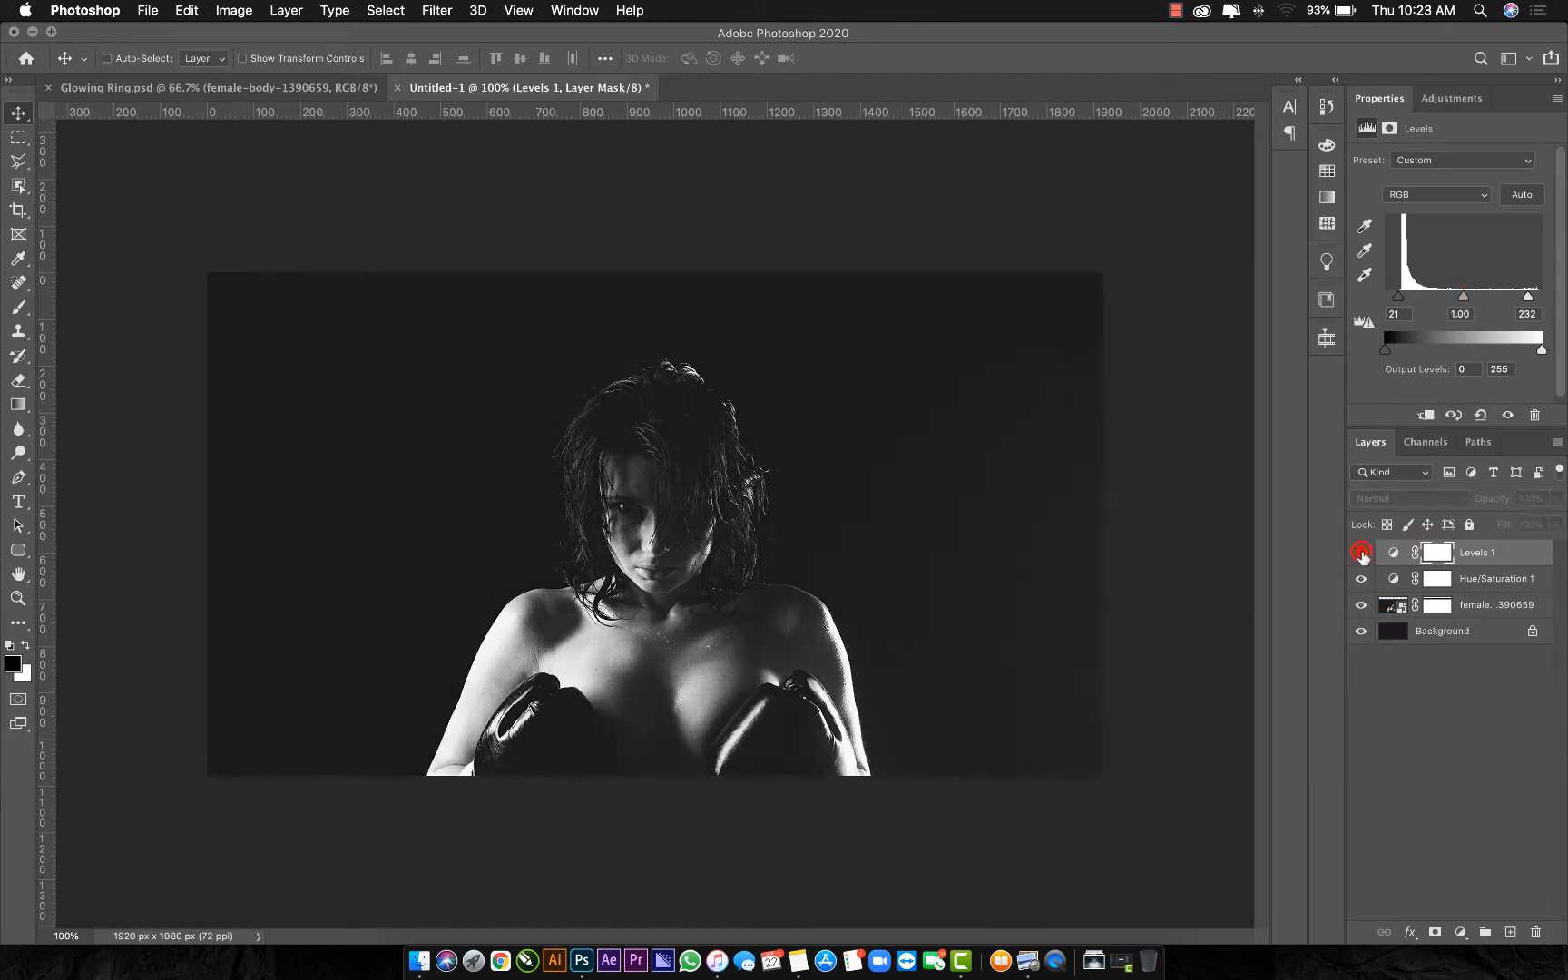
left_click(1362, 552)
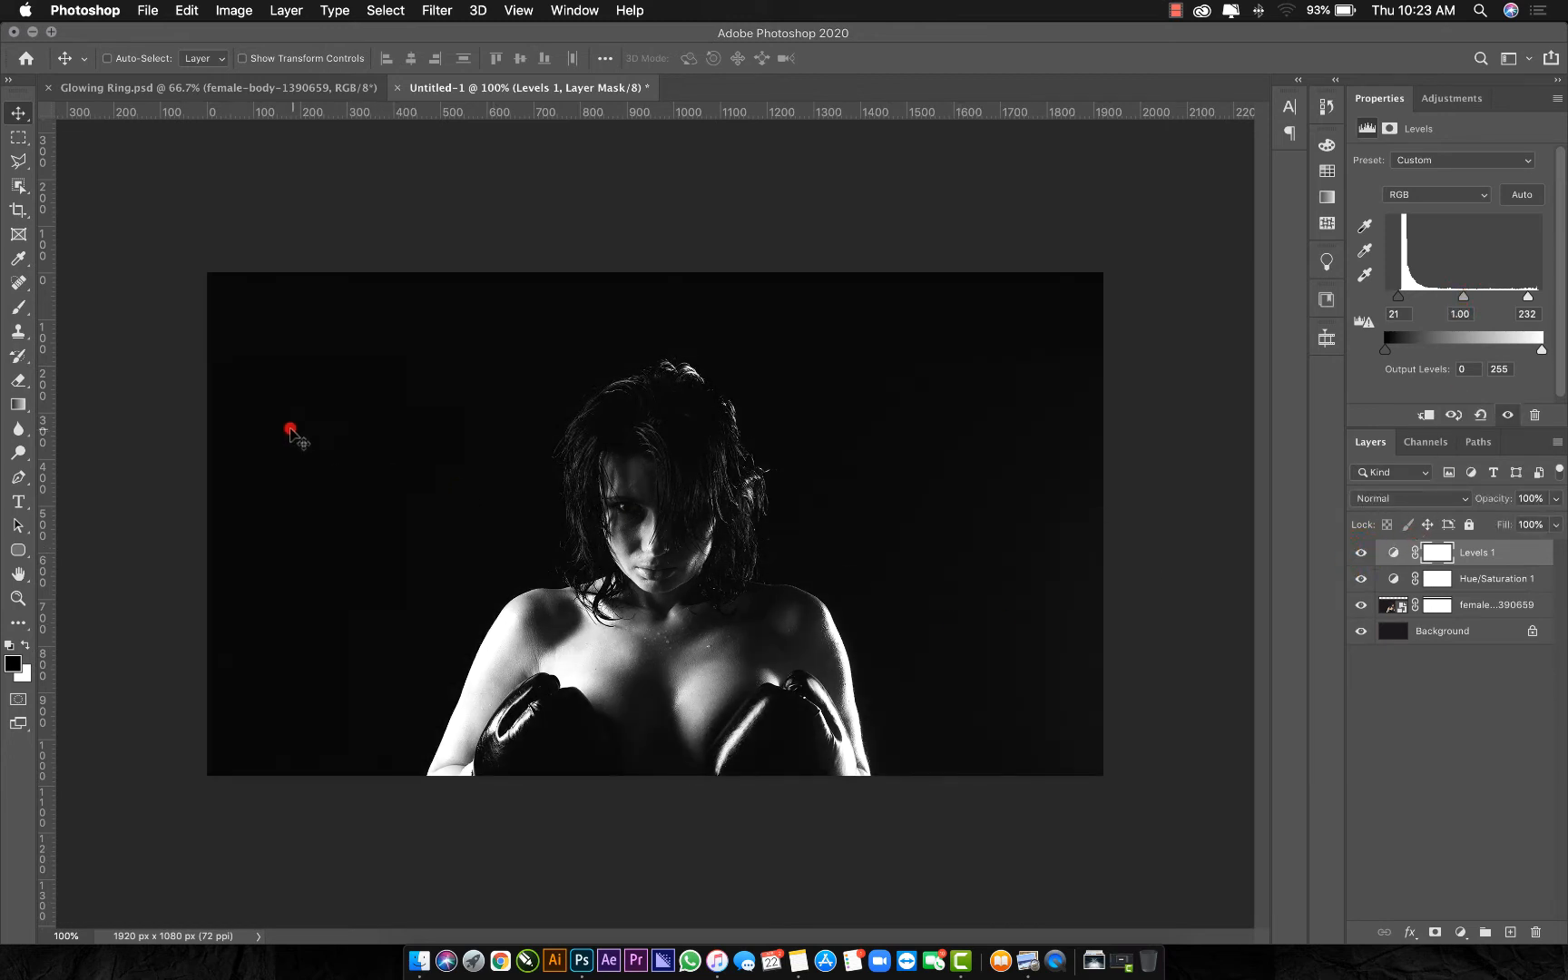
Draw a circle shape about 768 px in diameter over the woman's head with the Ellipse tool
left_click_drag(14, 556, 81, 581)
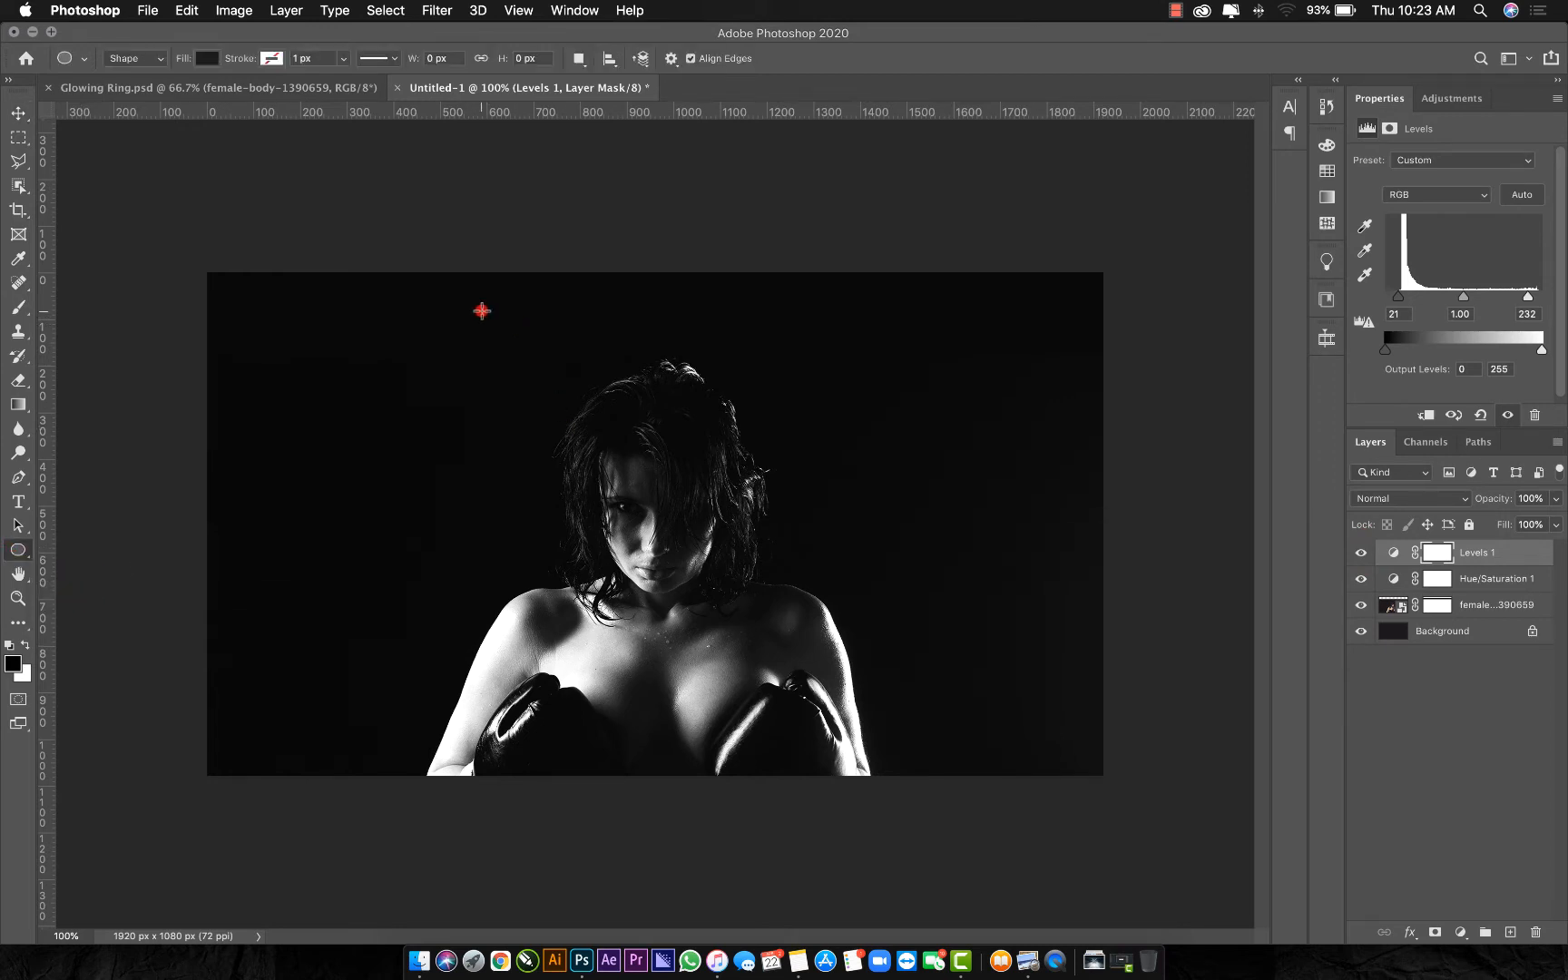
left_click_drag(482, 311, 875, 669)
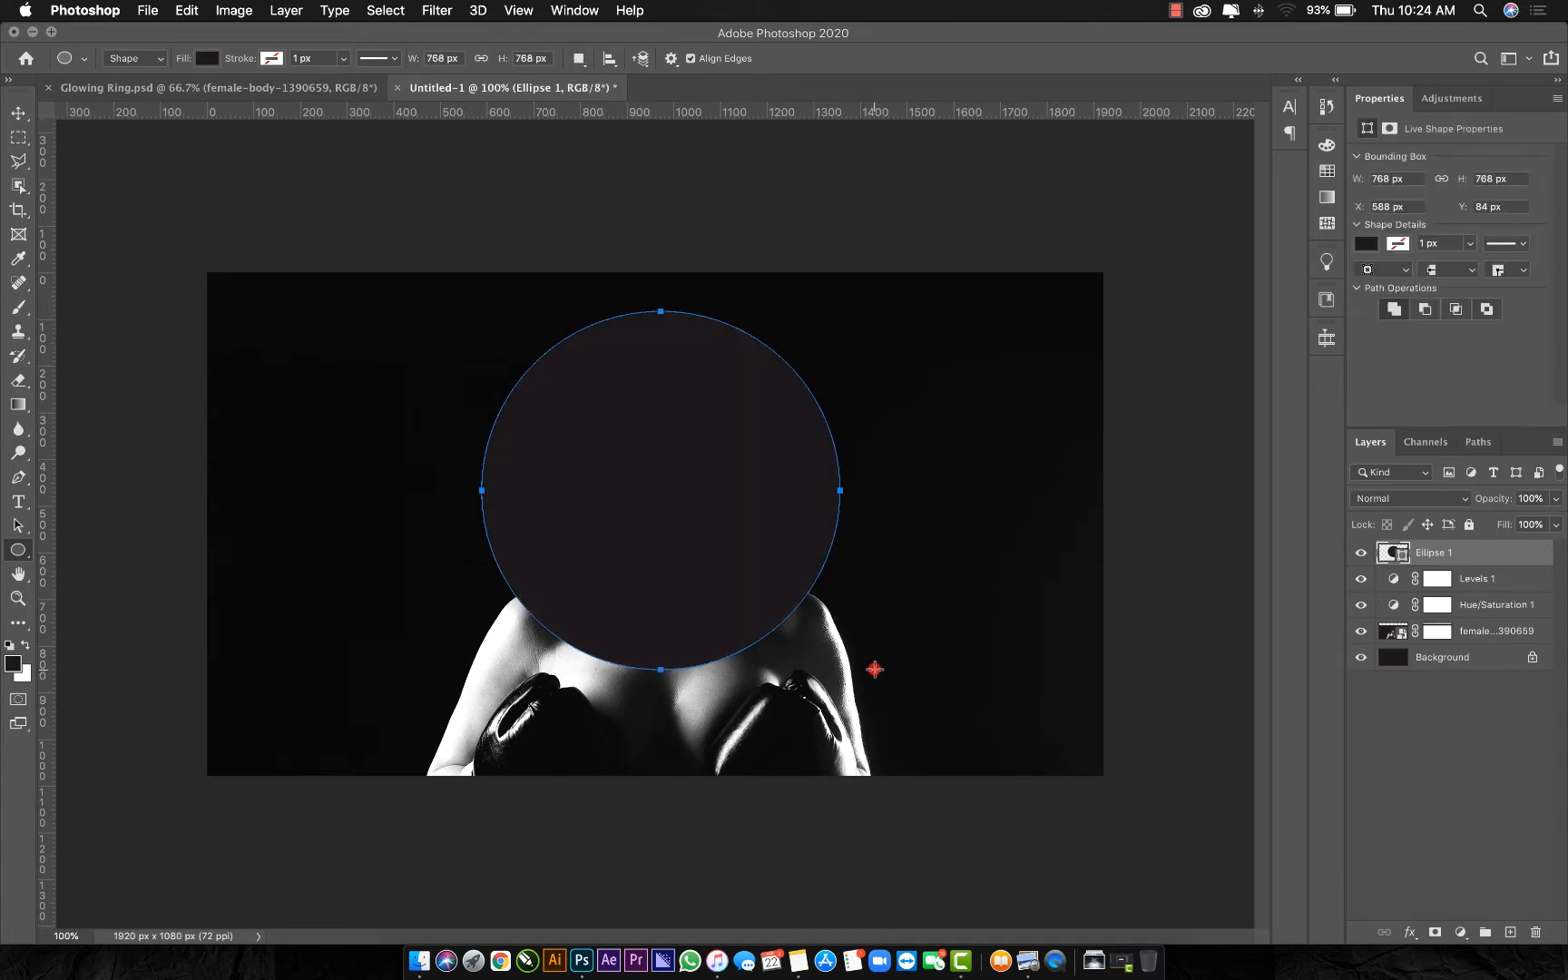
key("v")
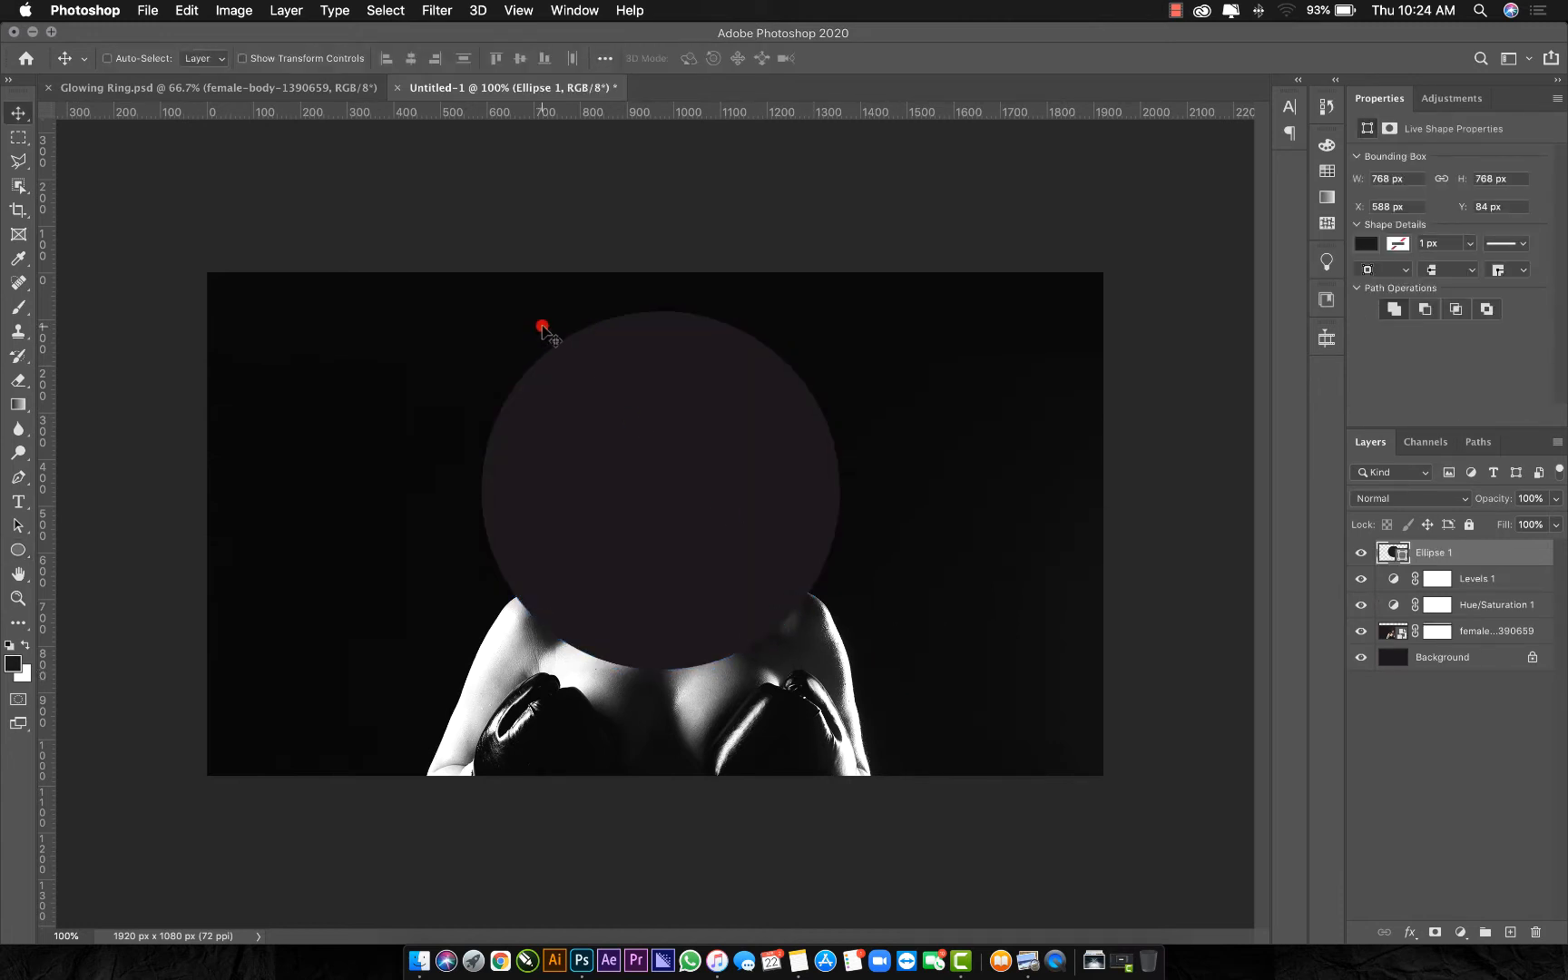
Remove the circle's fill and give it a pure red stroke, ff0000
left_click(17, 549)
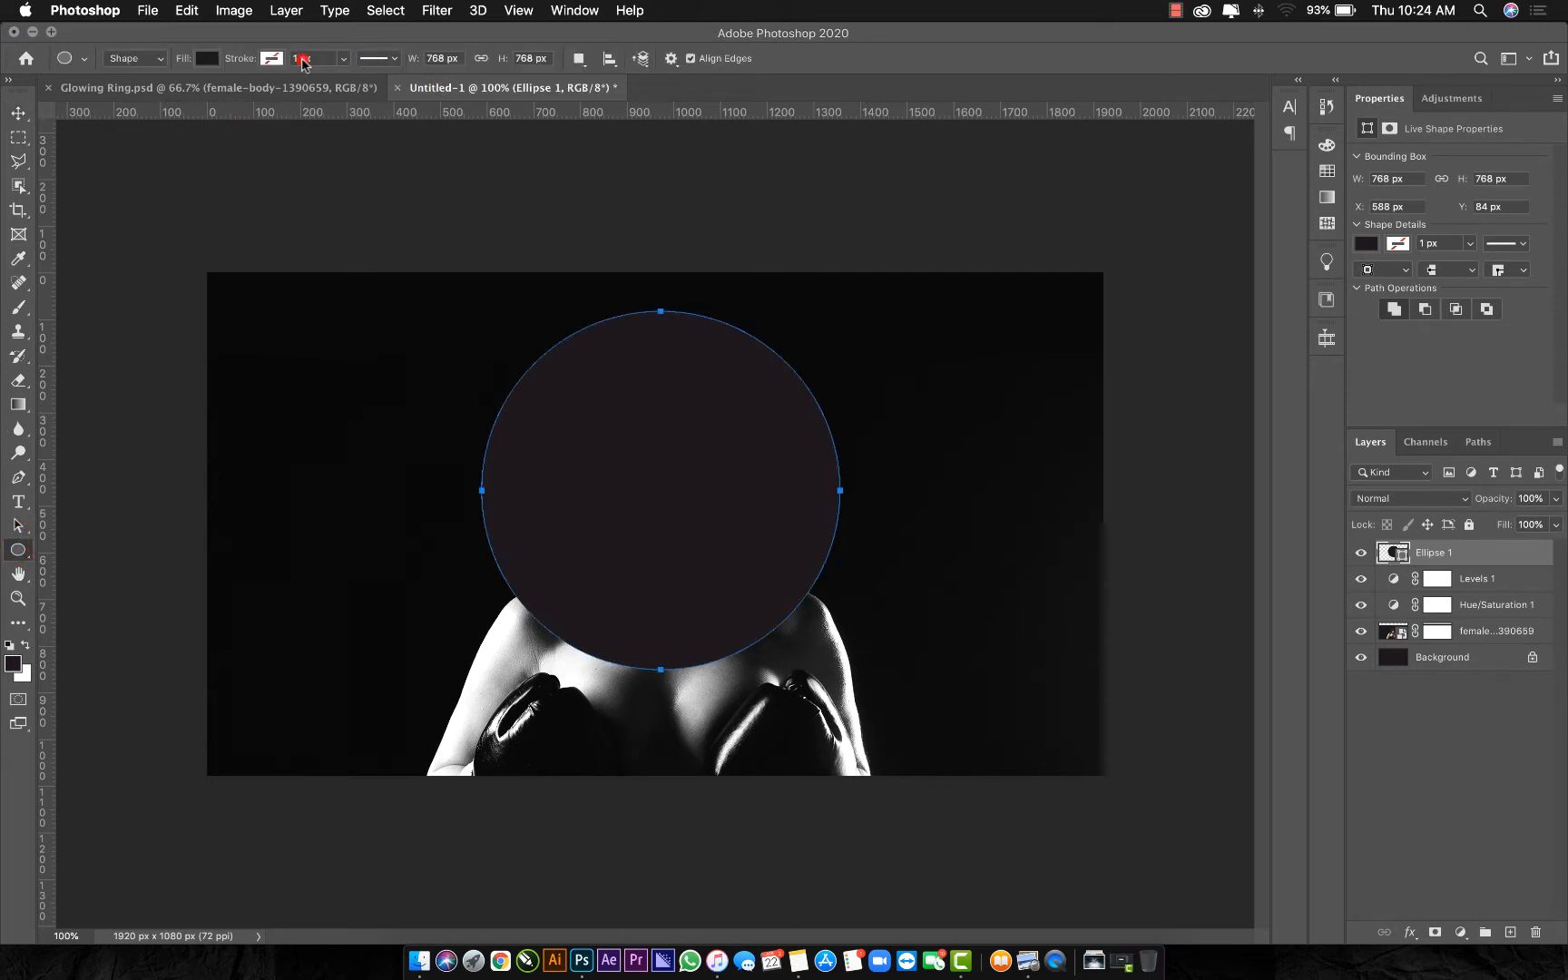
left_click(207, 59)
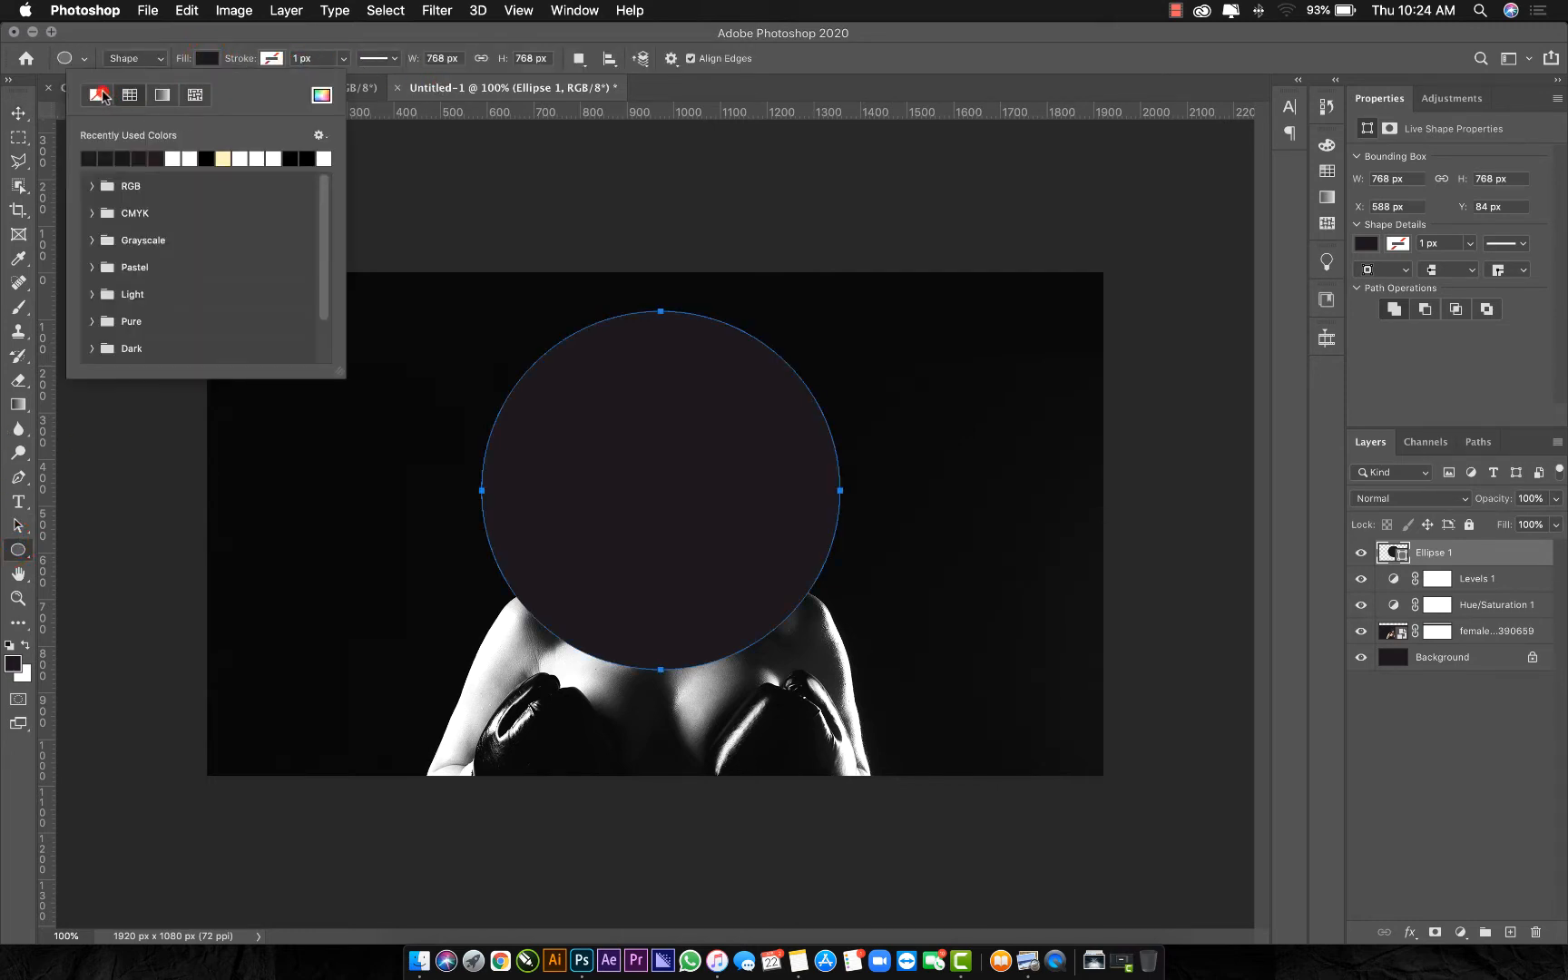
left_click(98, 94)
left_click(271, 58)
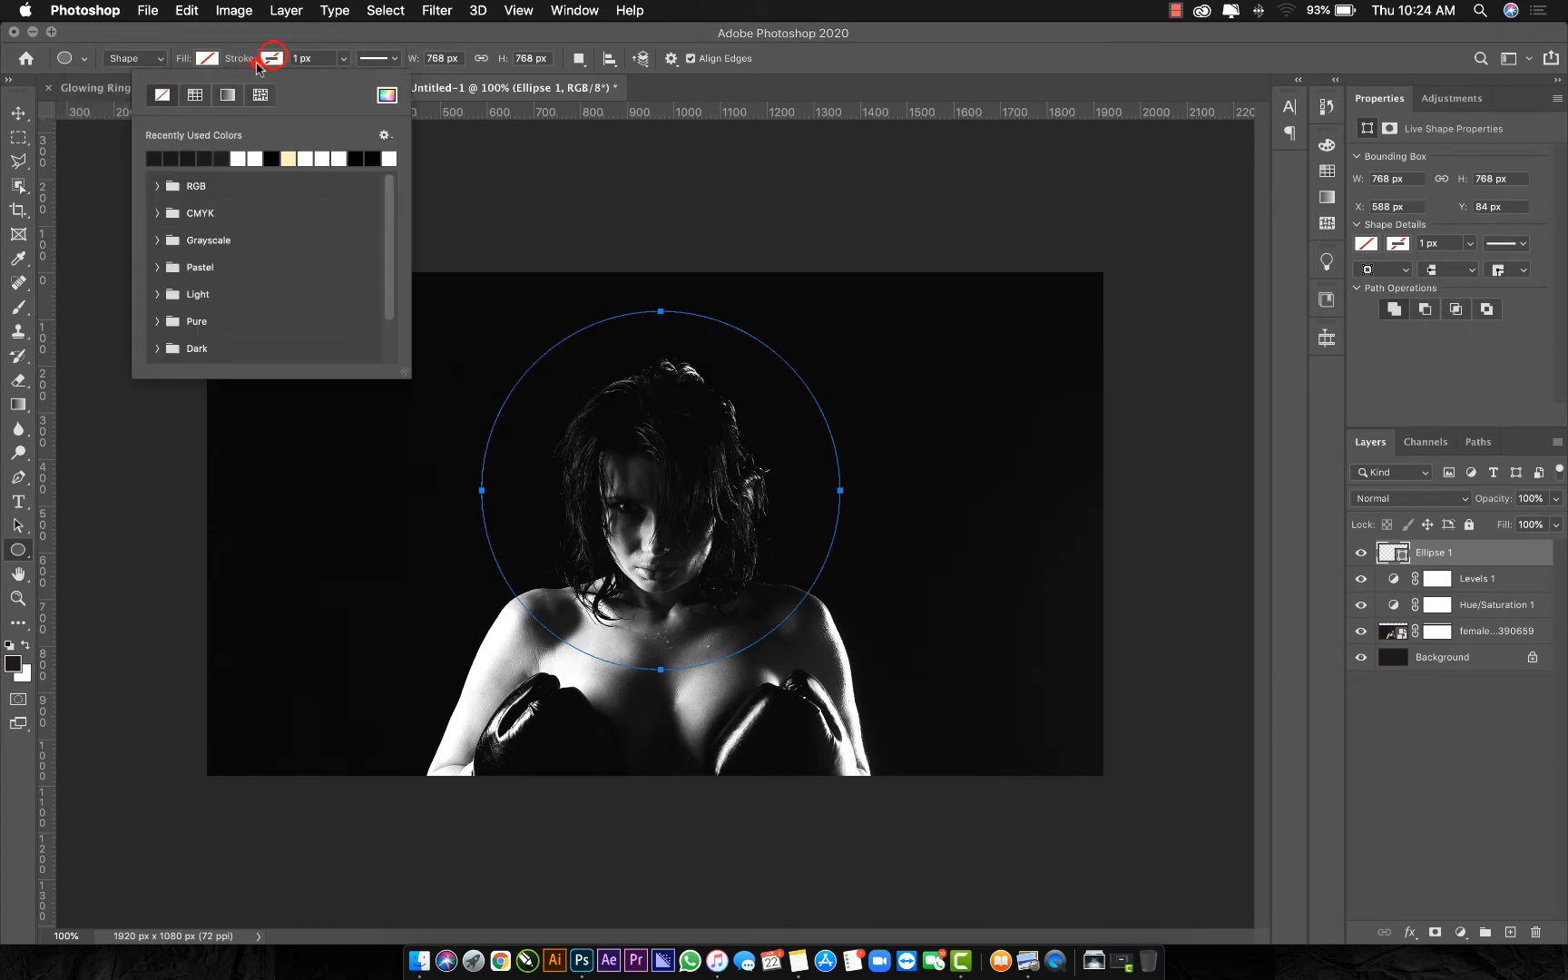
left_click(387, 95)
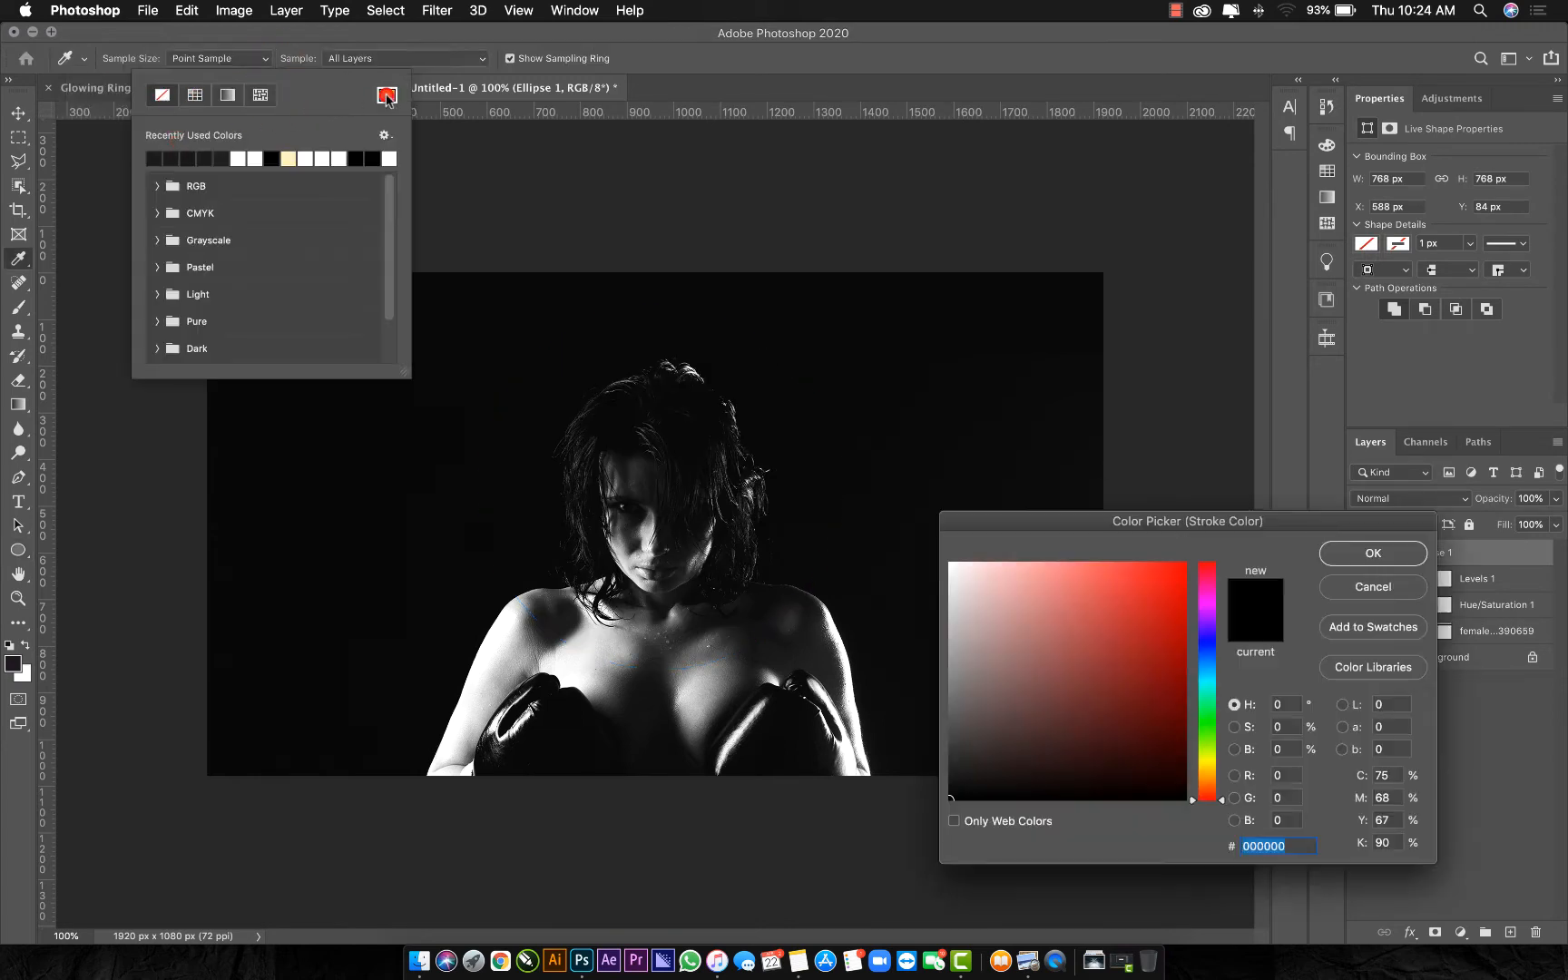
left_click(1122, 615)
left_click_drag(1123, 614, 1216, 495)
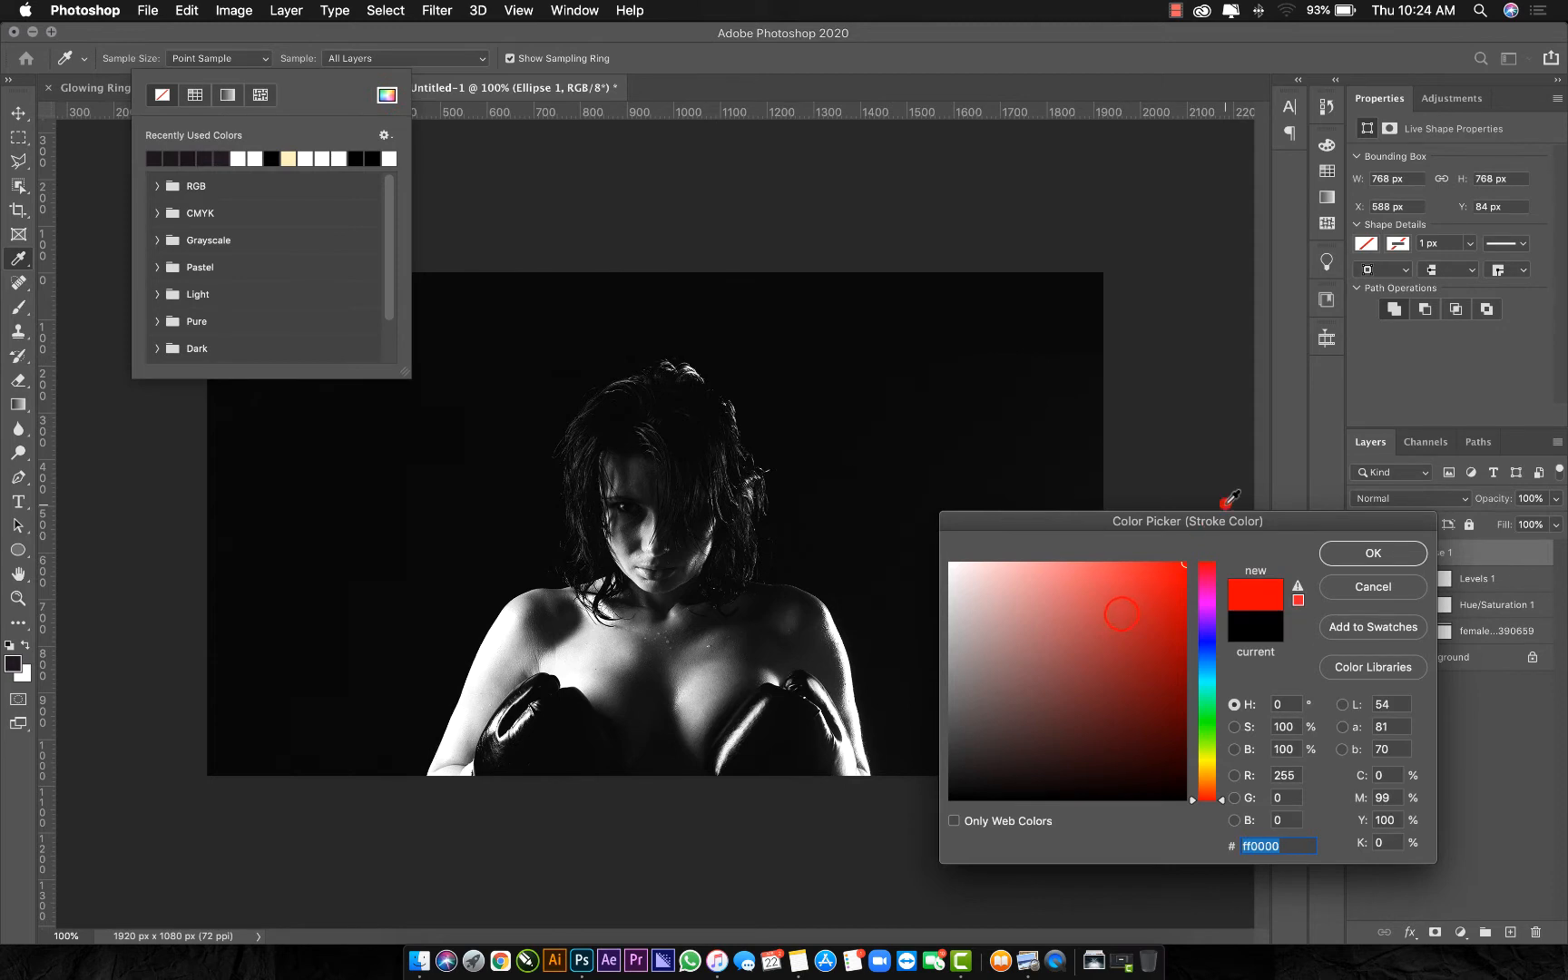
left_click(1347, 556)
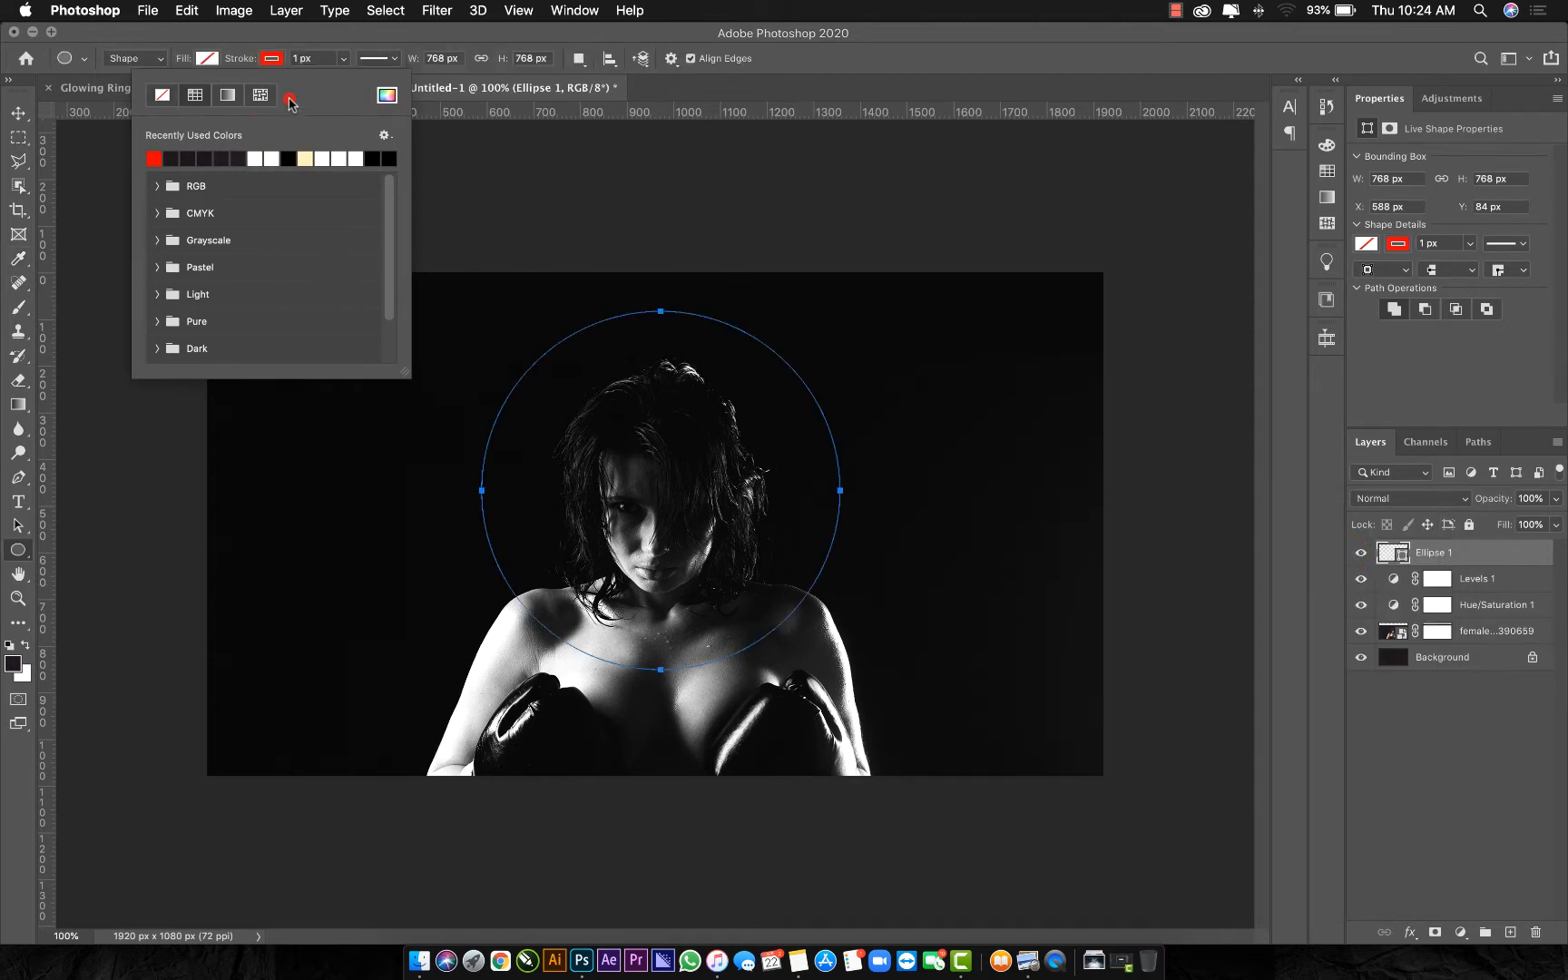
Thicken the circle's red stroke to about 14 px
left_click(343, 58)
left_click_drag(343, 82, 364, 80)
key("v")
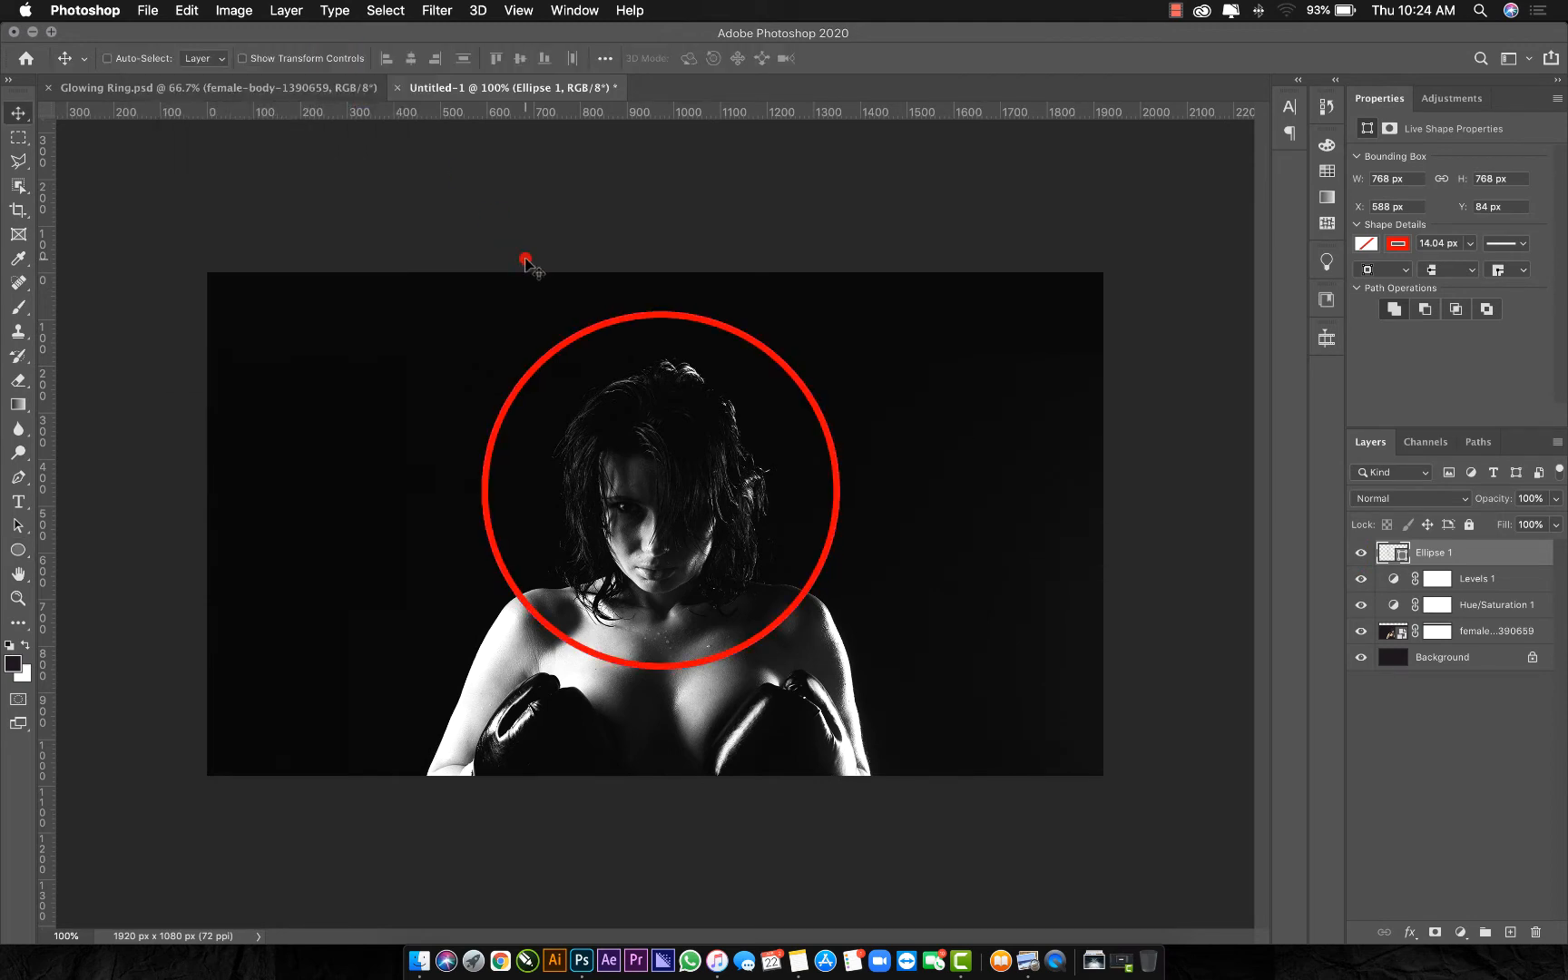
Scale the red ring to 92.44%, about 710 px across, and center it around the woman's head
mouse_move(615, 339)
left_mouse_down()
mouse_move(618, 356)
mouse_move(591, 358)
mouse_move(605, 361)
left_mouse_up()
key("super+t")
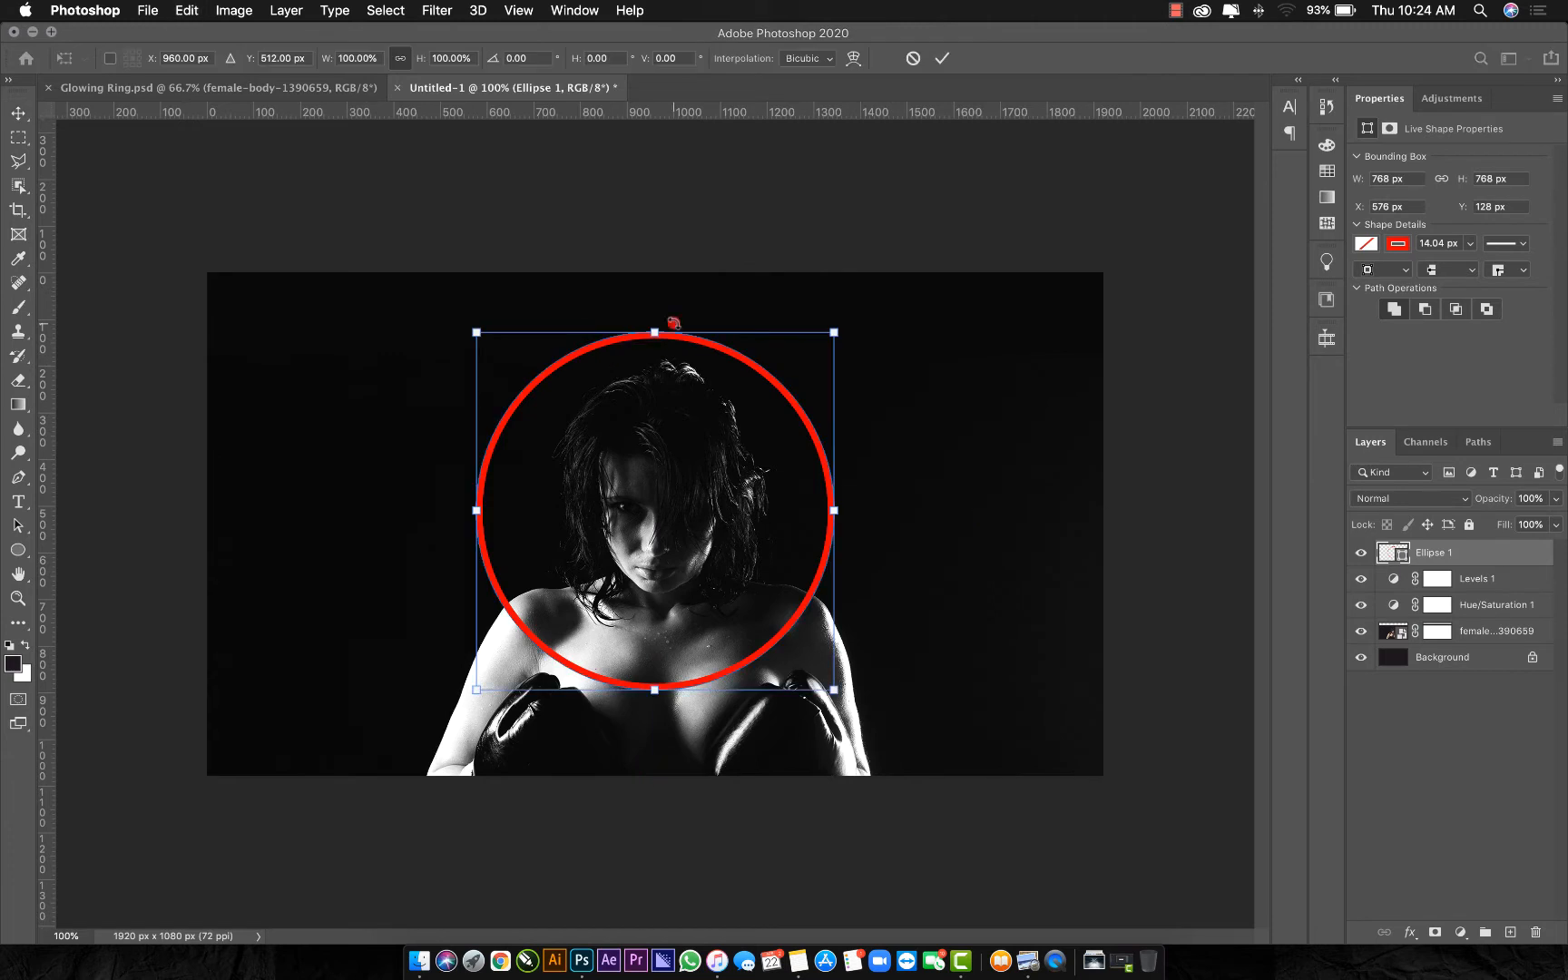
left_click_drag(832, 331, 814, 340)
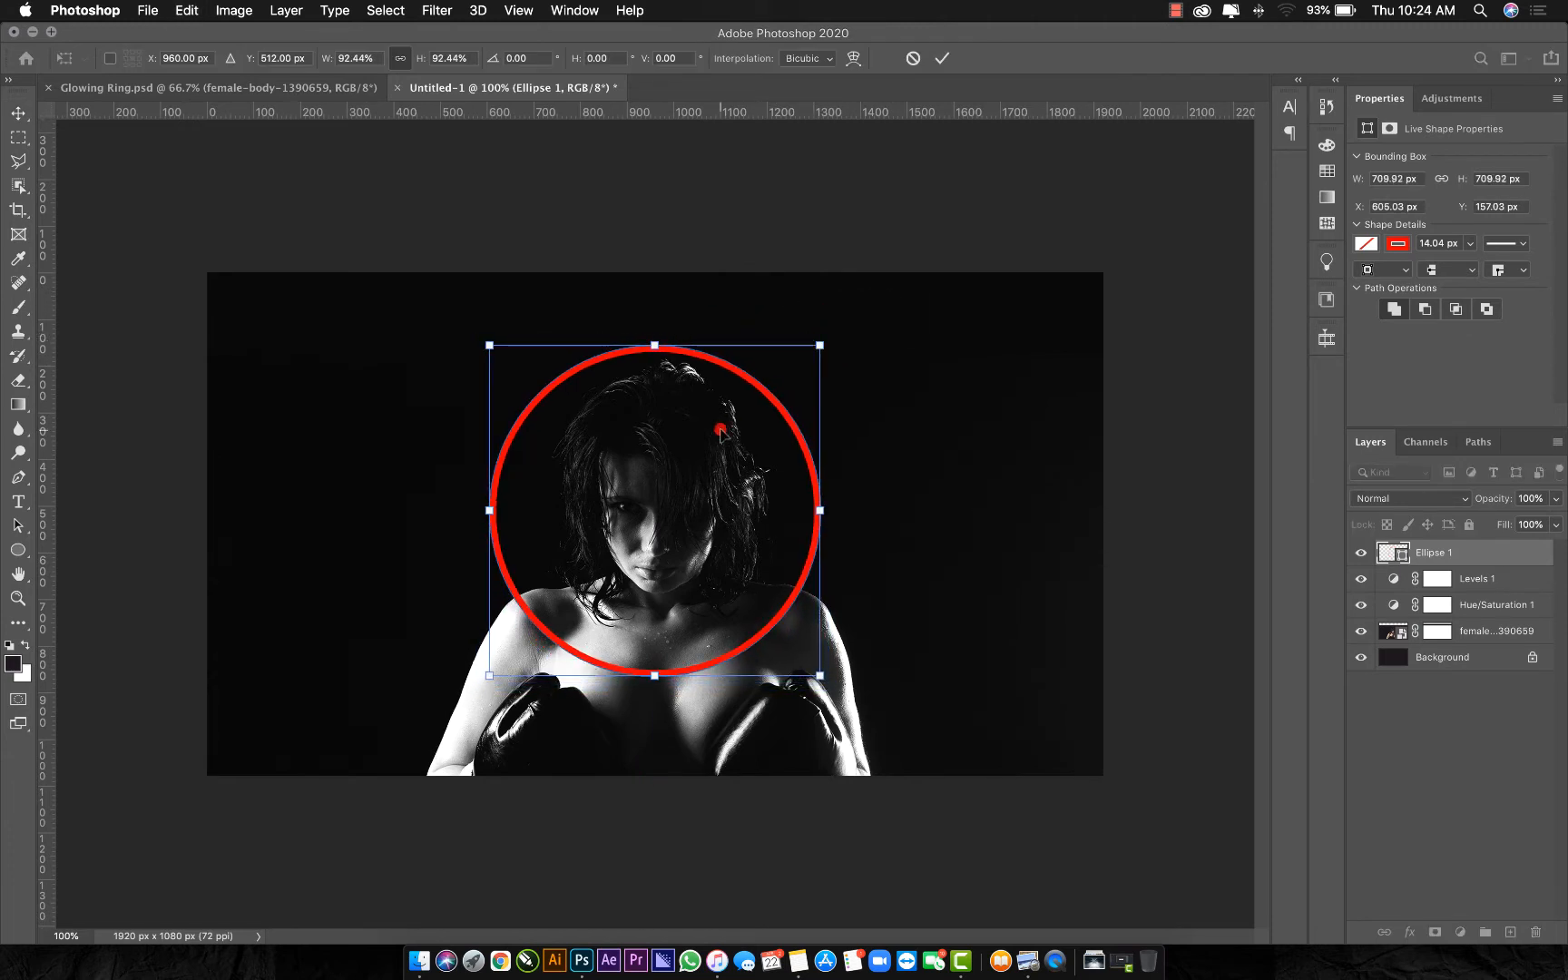
left_click_drag(718, 427, 723, 411)
key("Right")
key("Right")
key("Right")
key("Right")
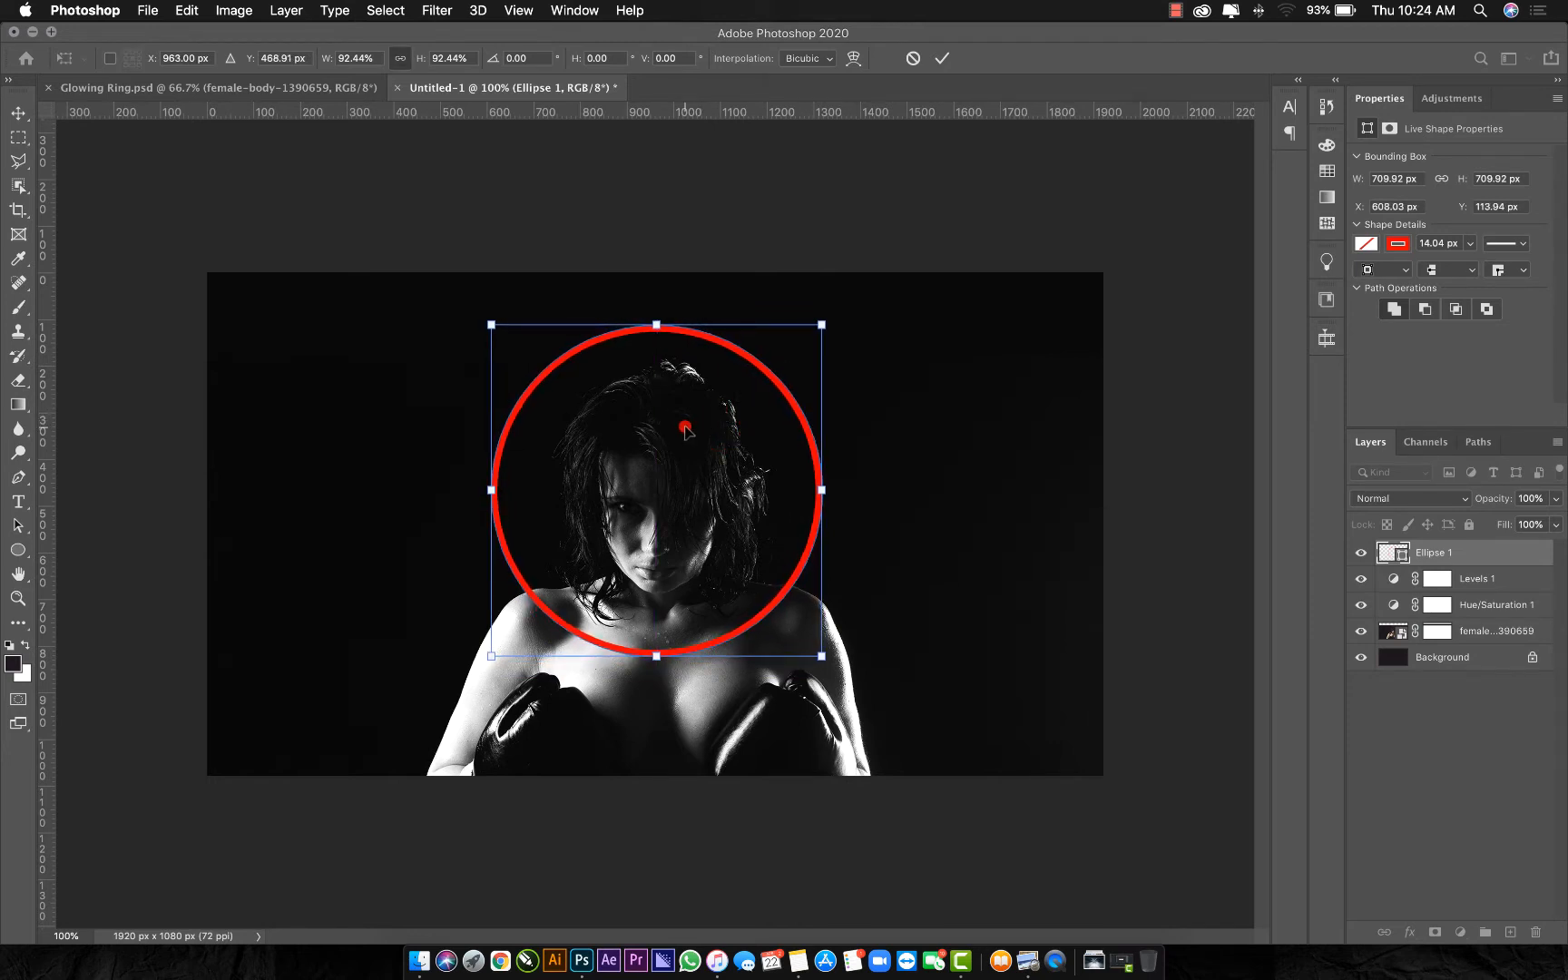
key("Return")
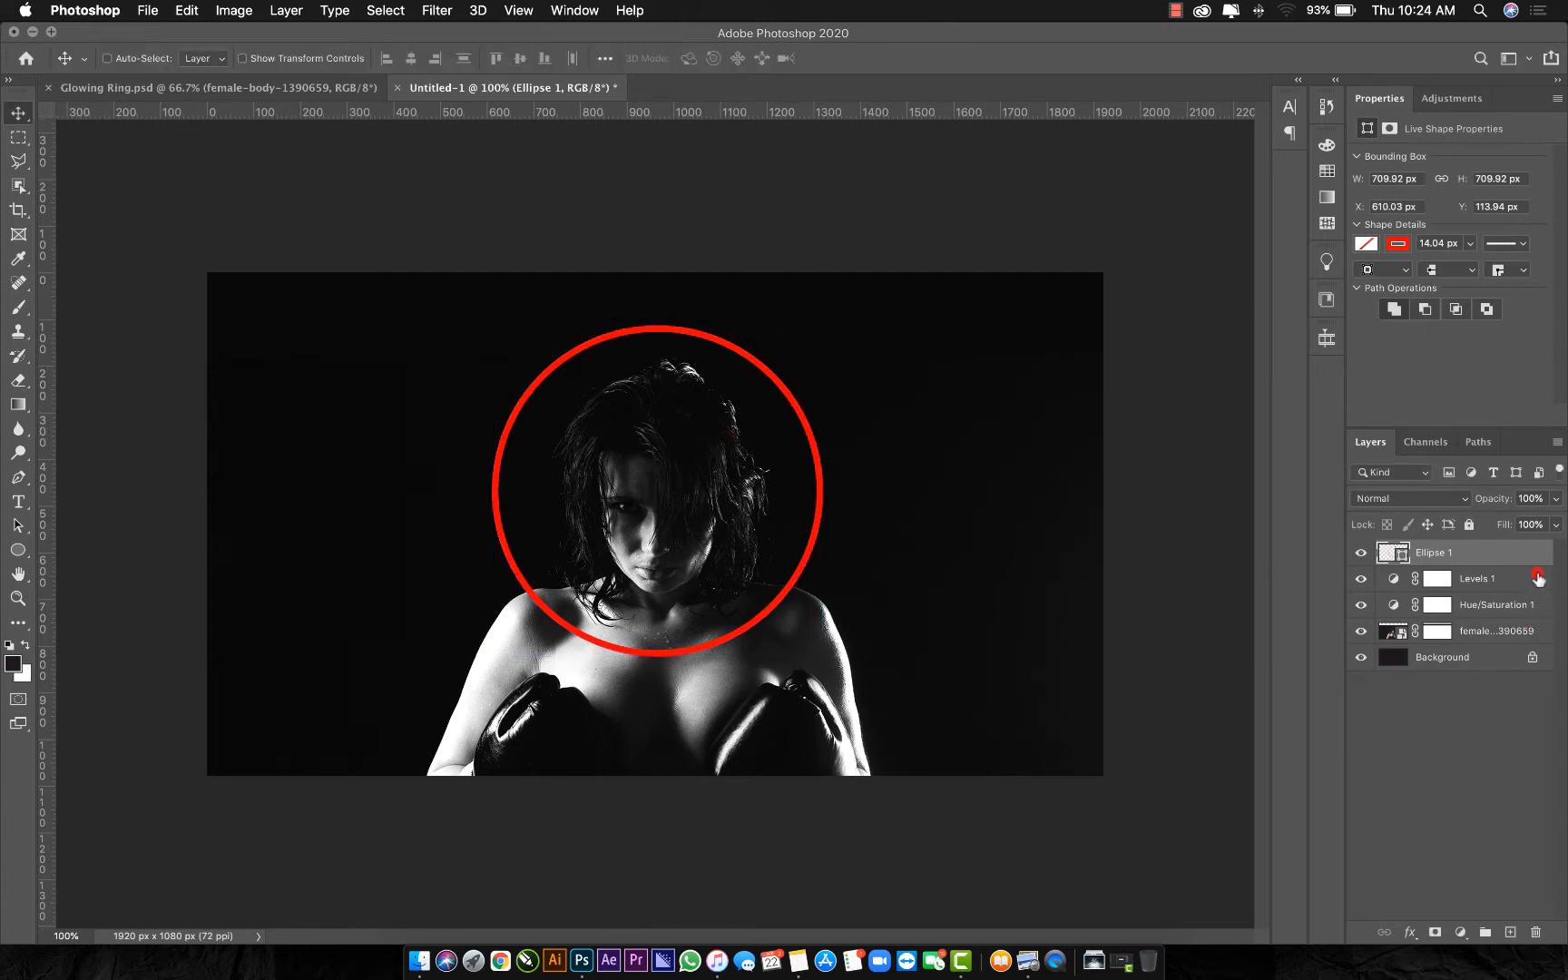
Convert the Ellipse 1 ring layer to a smart object
right_click(1520, 552)
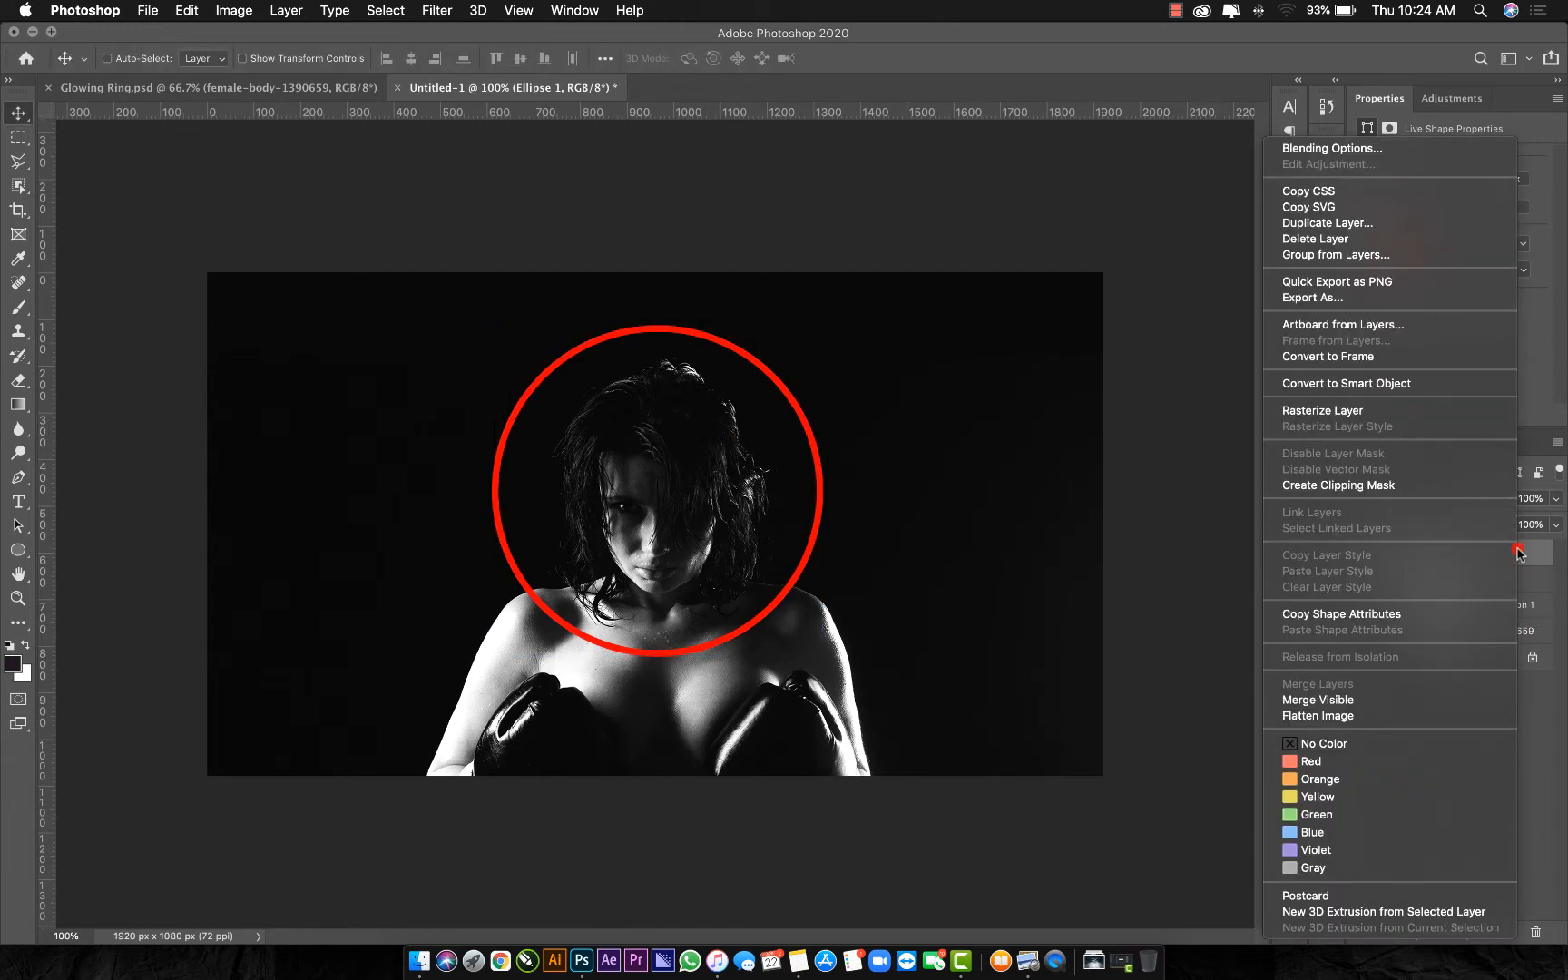
left_click(1389, 385)
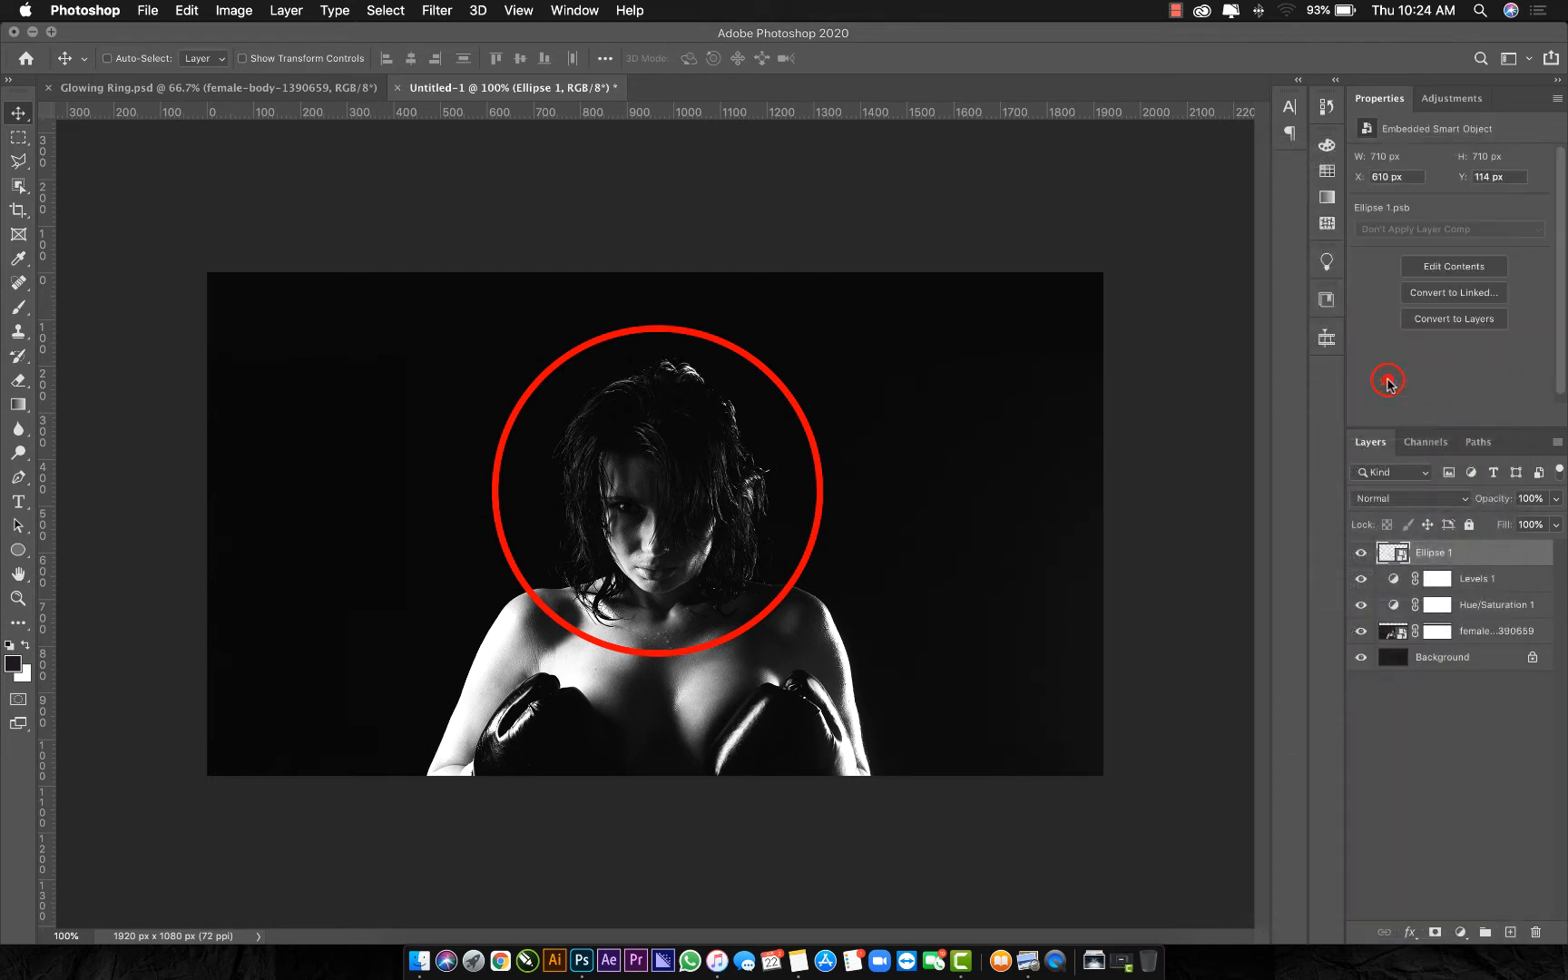
Add an Outer Glow layer style to the Ellipse 1 ring layer
double_click(1493, 555)
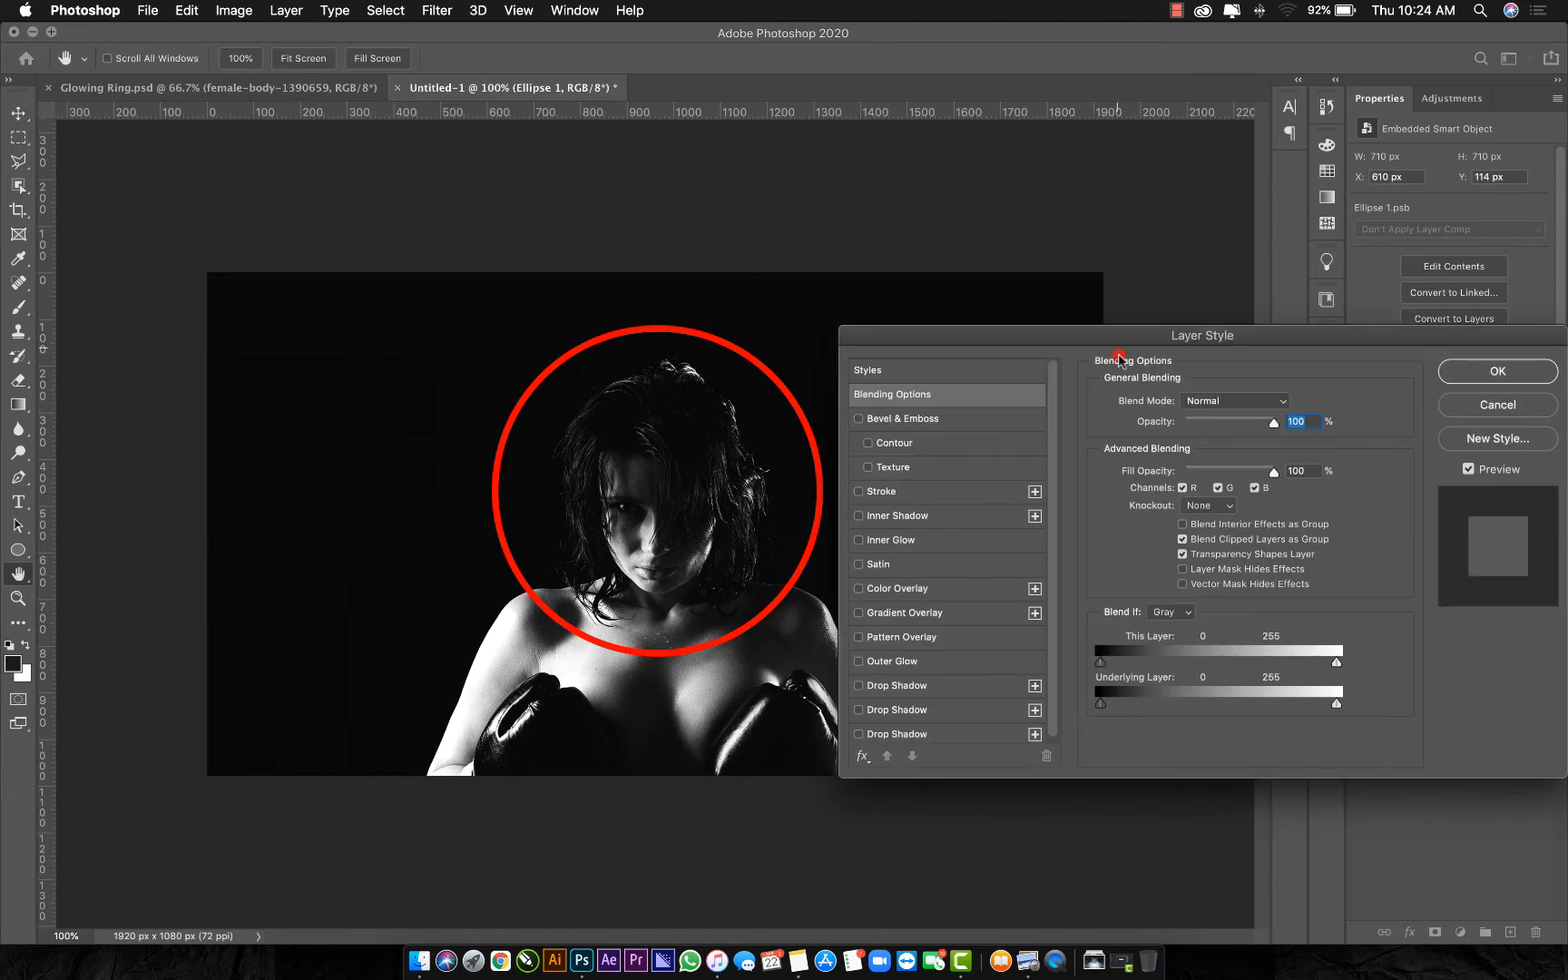
left_click_drag(1139, 335, 1099, 392)
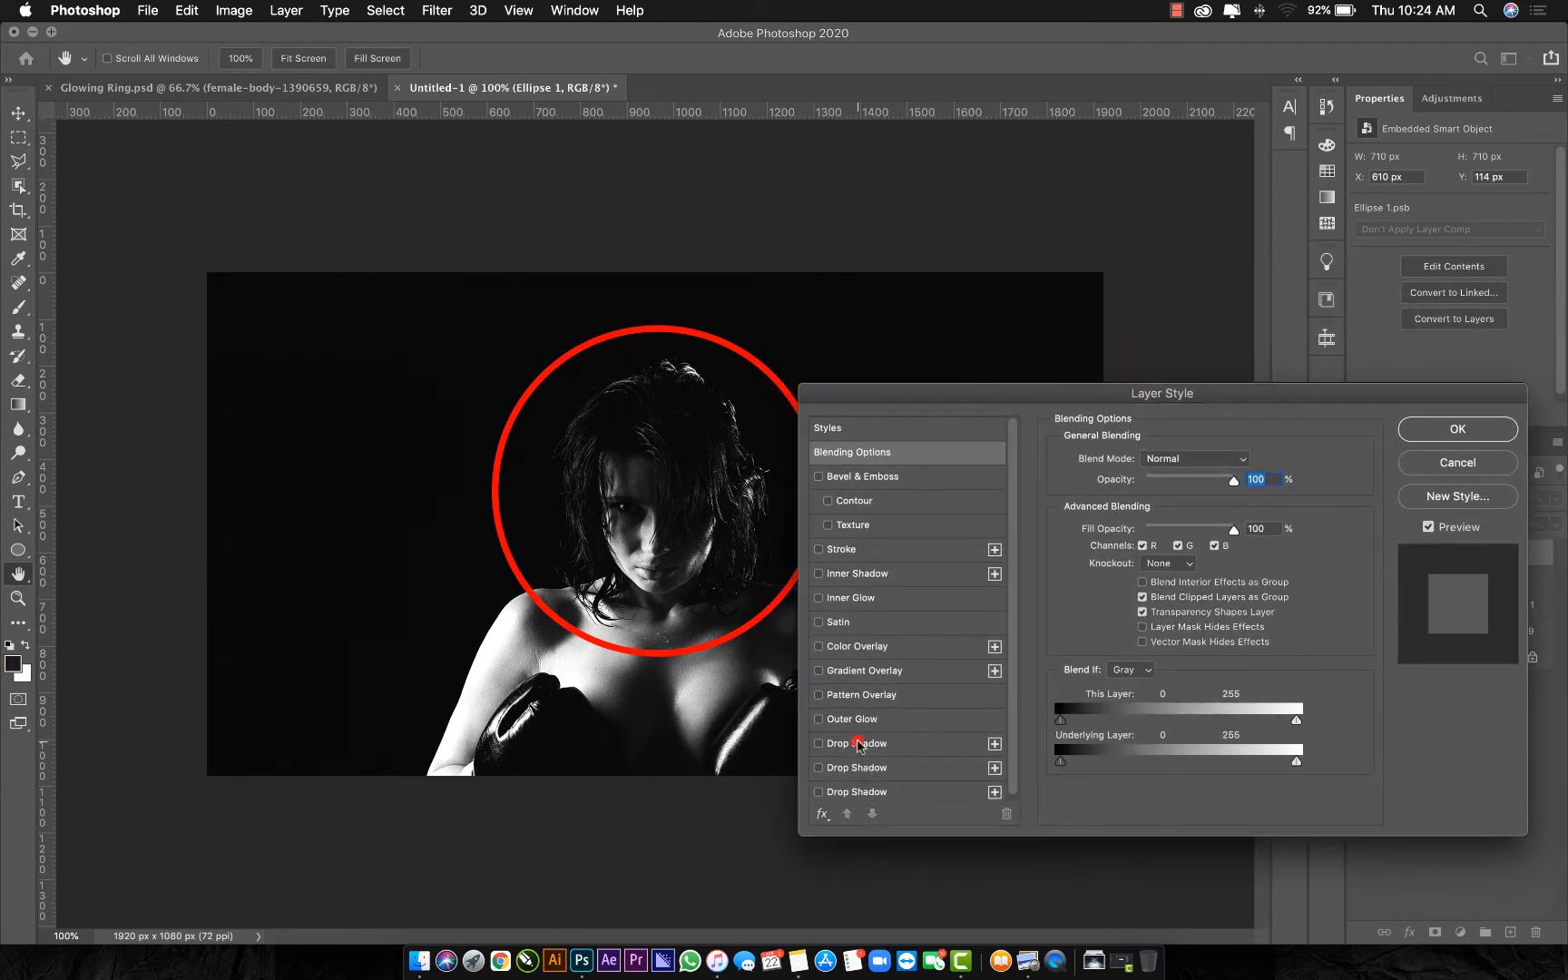
left_click(851, 719)
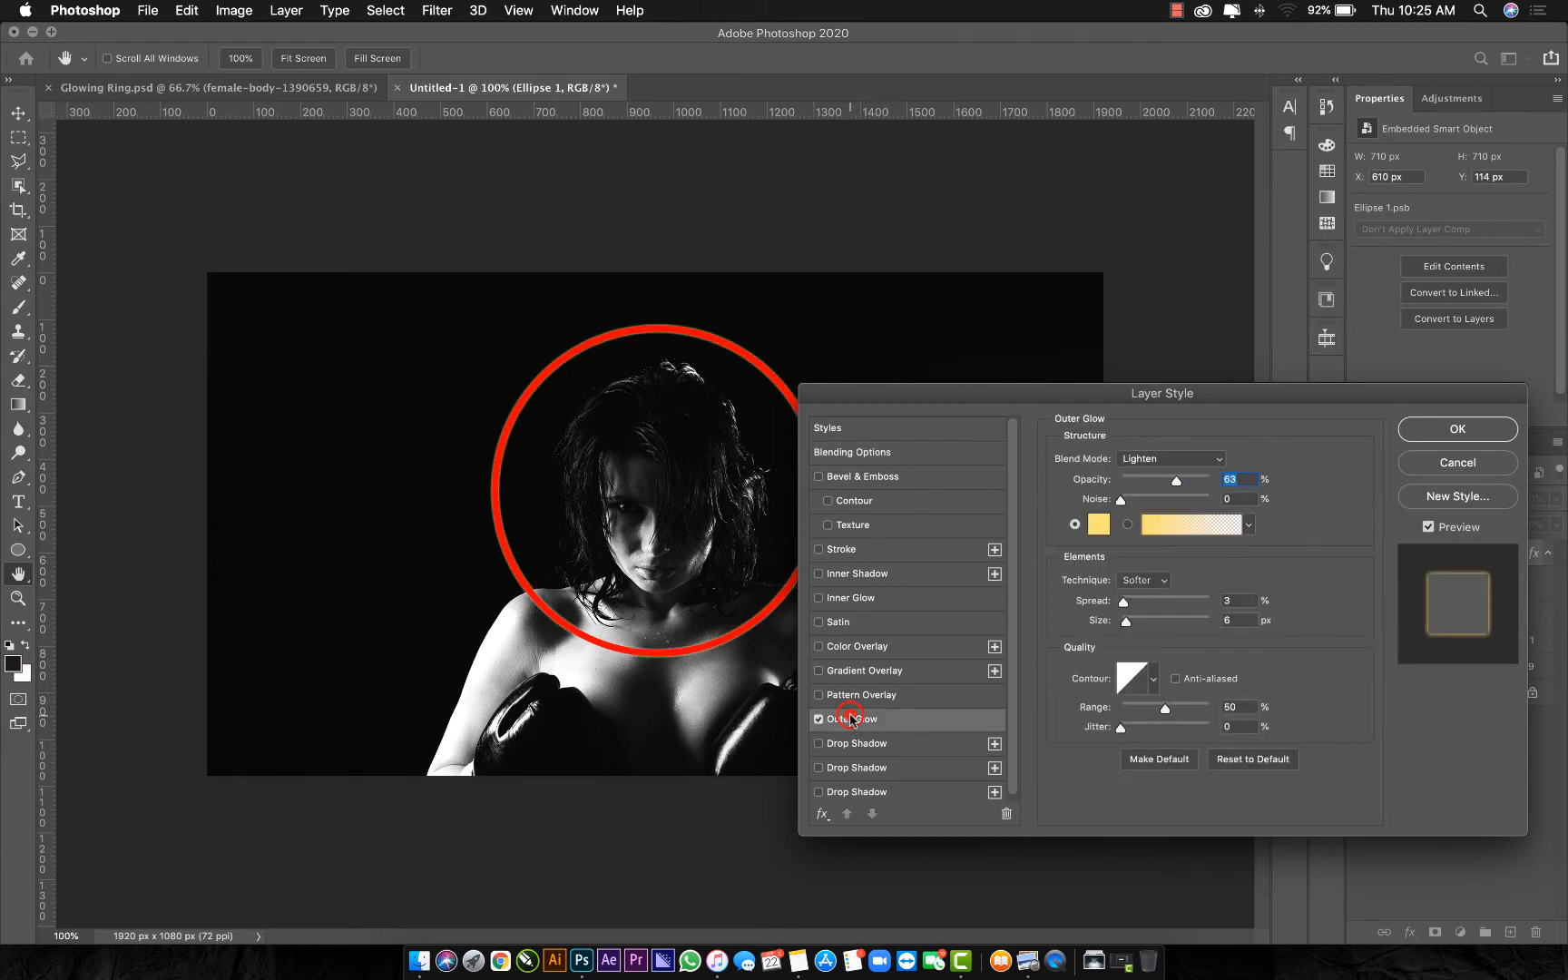
key("super+plus")
key("super+plus")
key("super+plus")
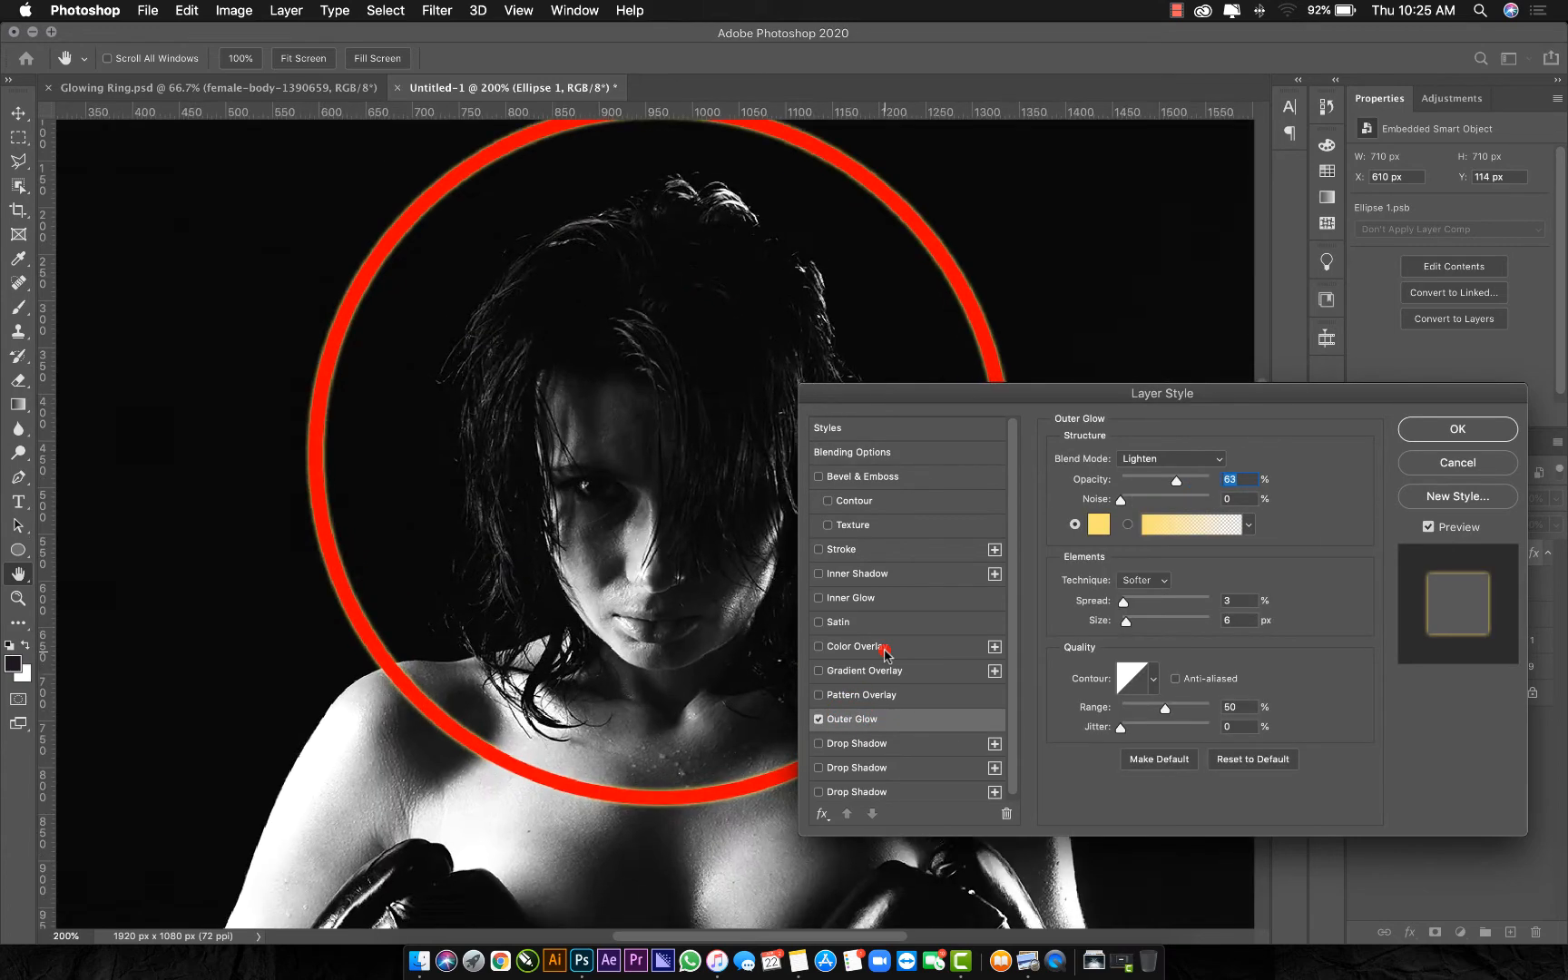
scroll(202, 655, "left", 3)
scroll(202, 655, "left", 5)
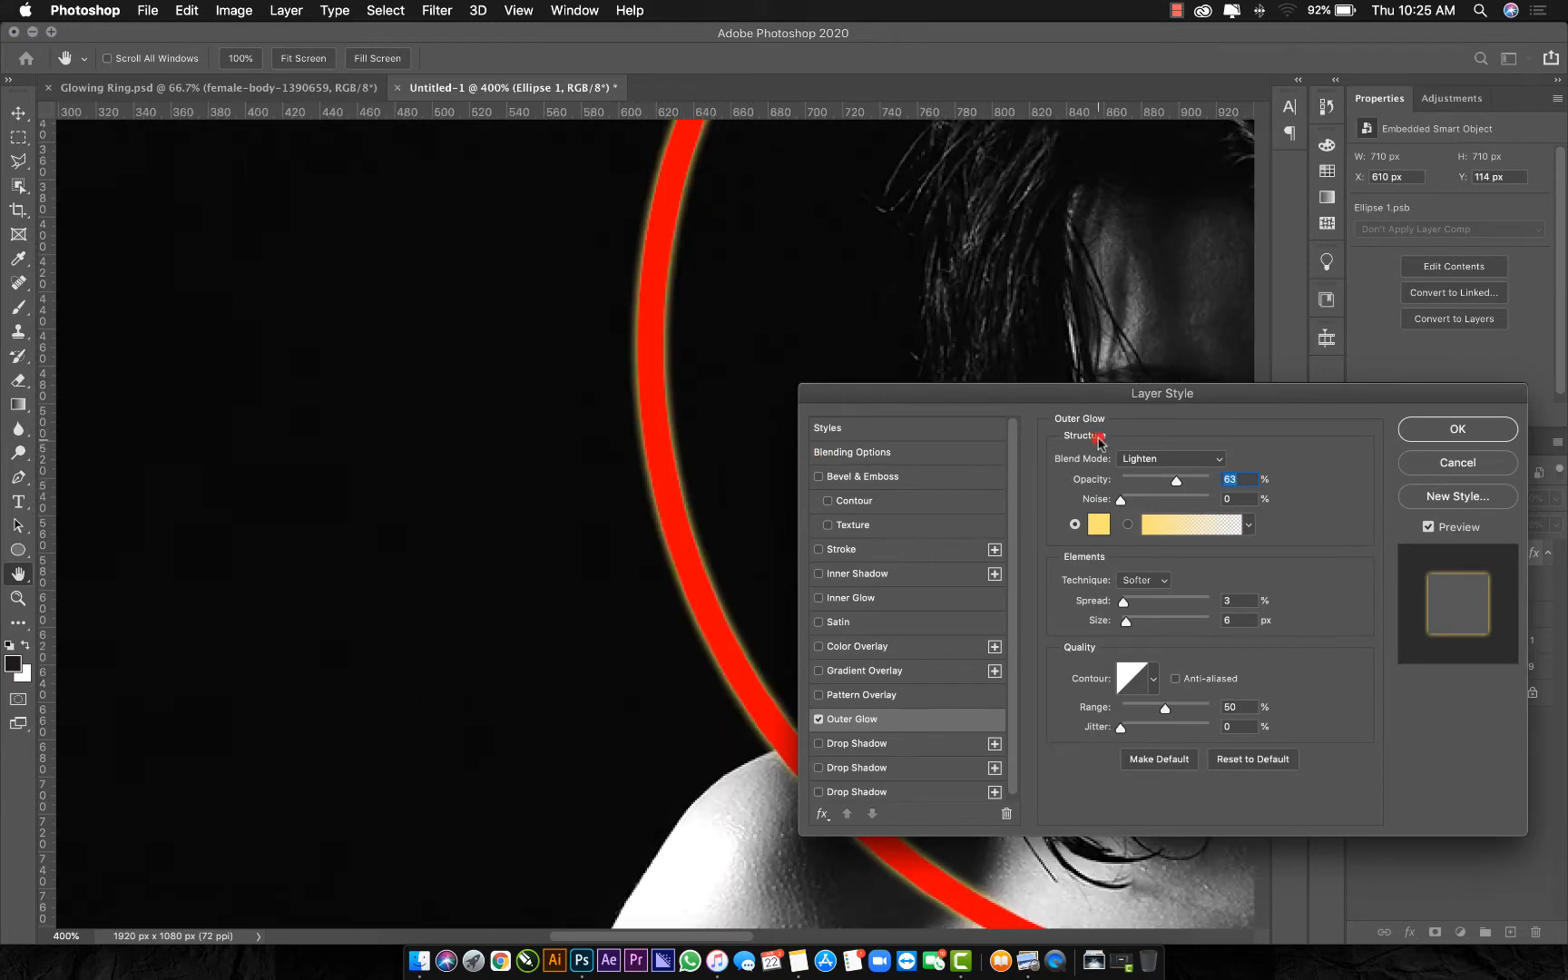
Set the outer glow to the ring's red, ff0000, with 0% spread and a 35 px size
left_click(1100, 525)
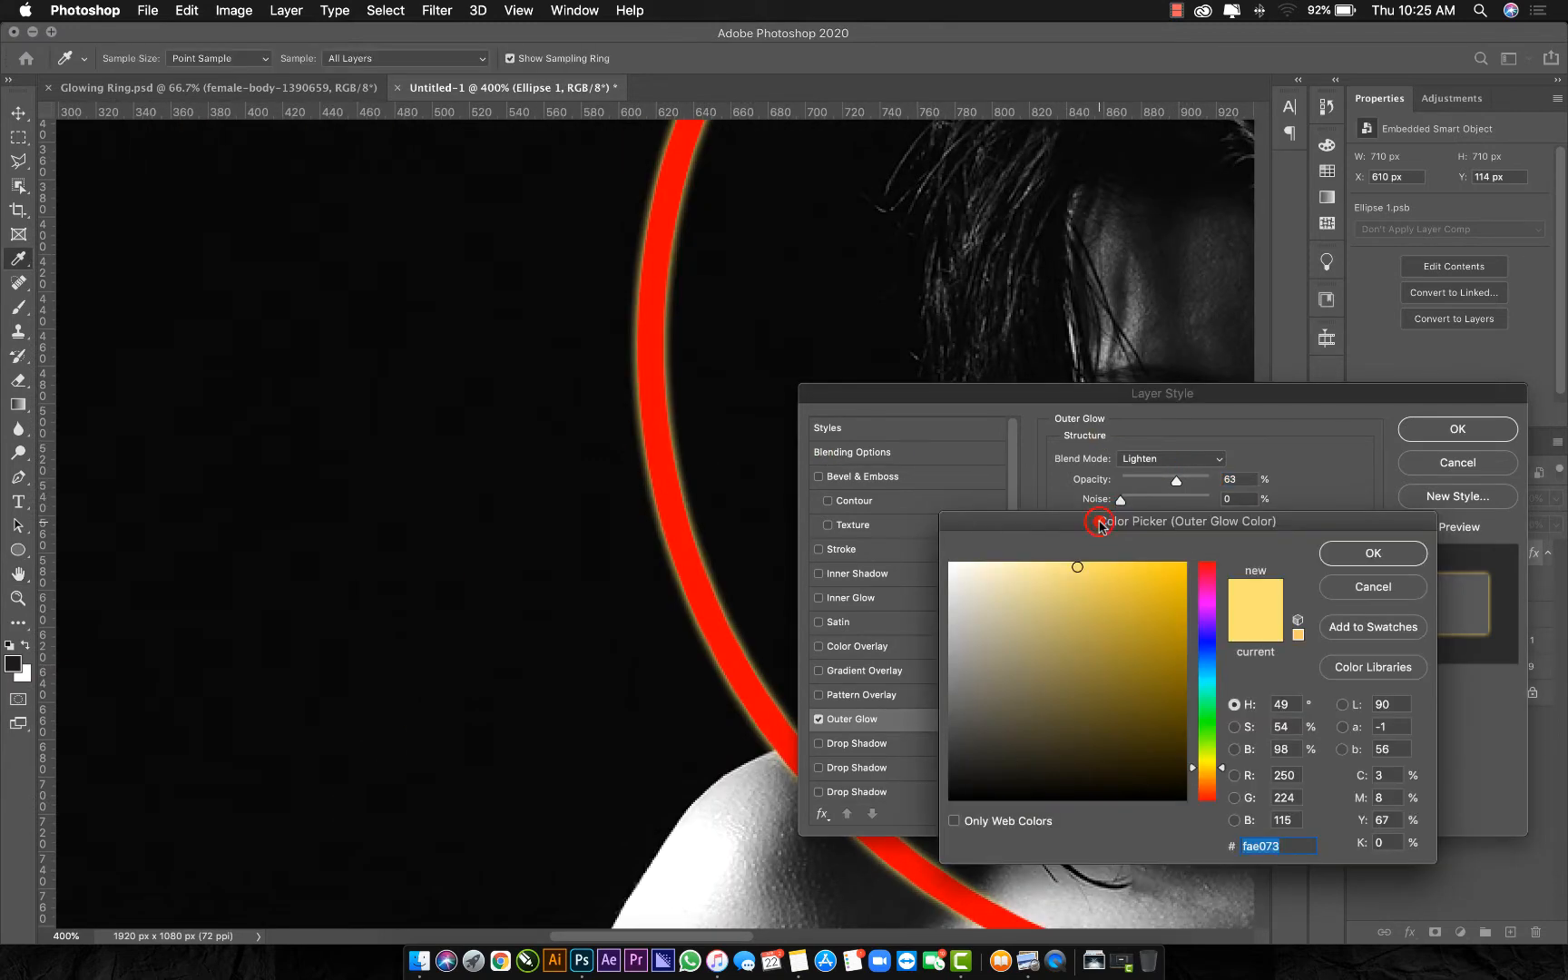
left_click(660, 329)
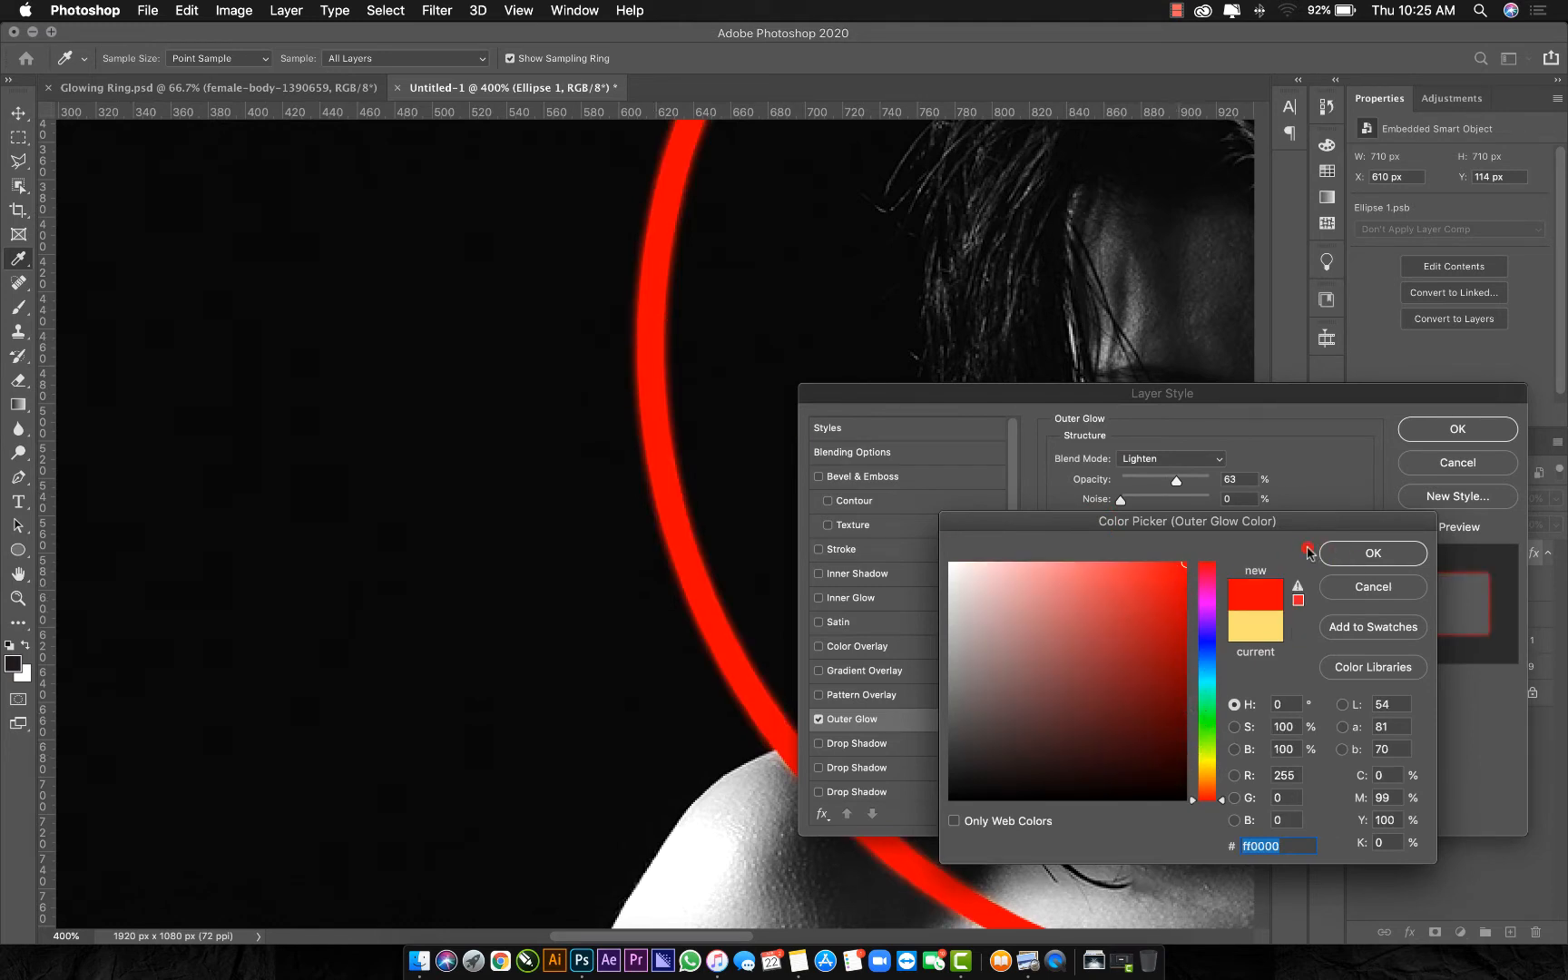
left_click(1358, 554)
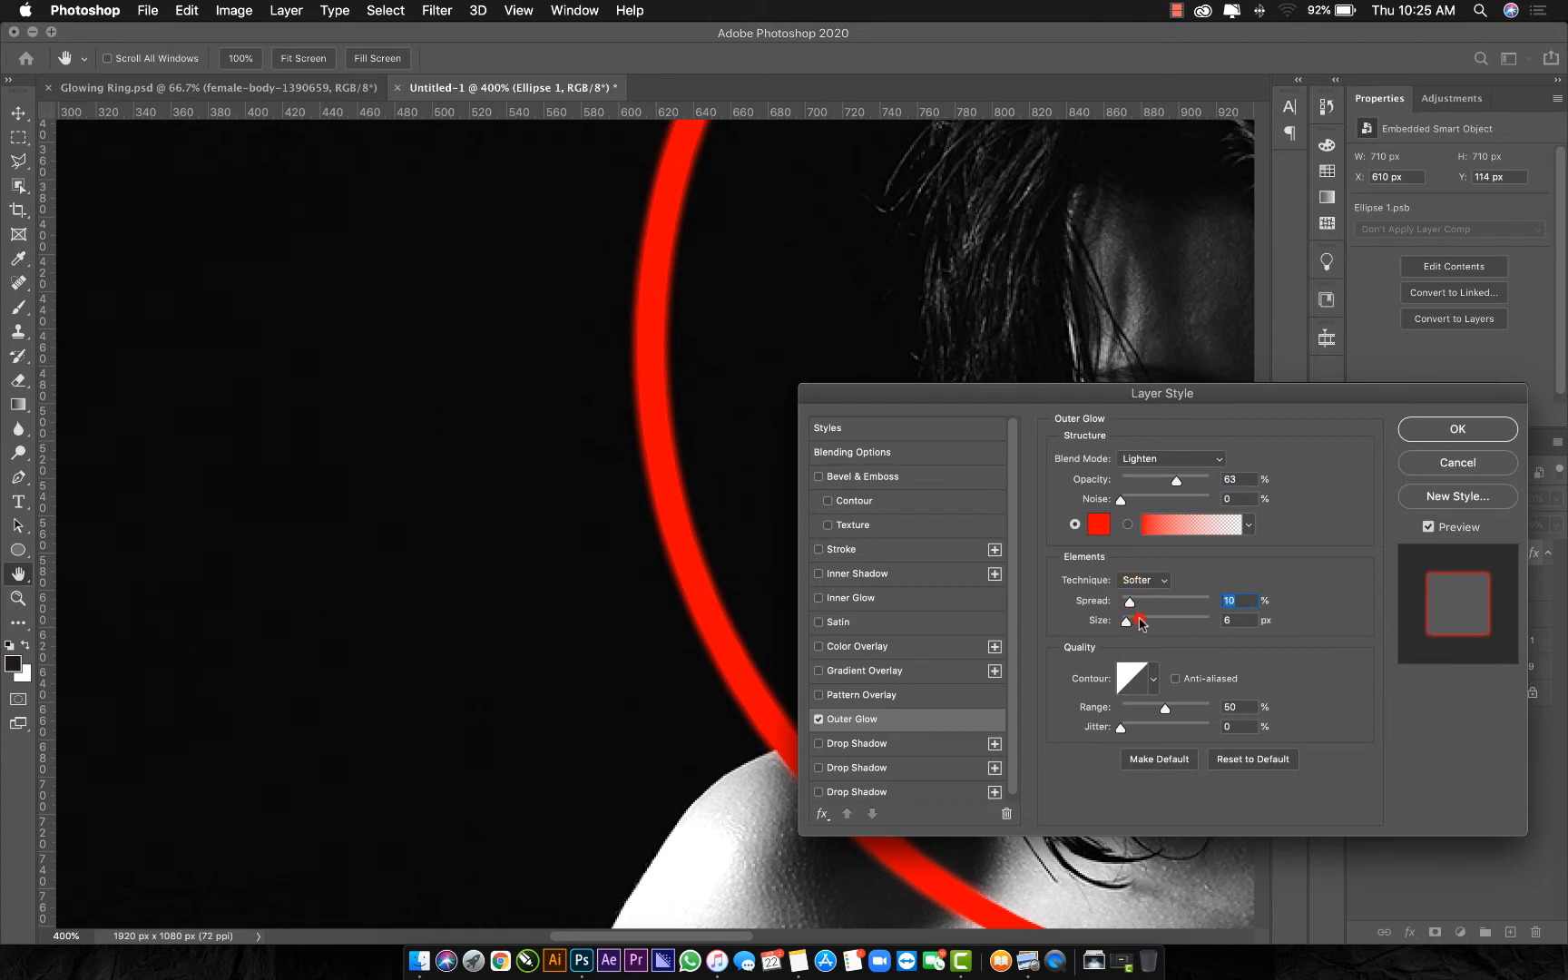
left_click_drag(1126, 621, 1143, 626)
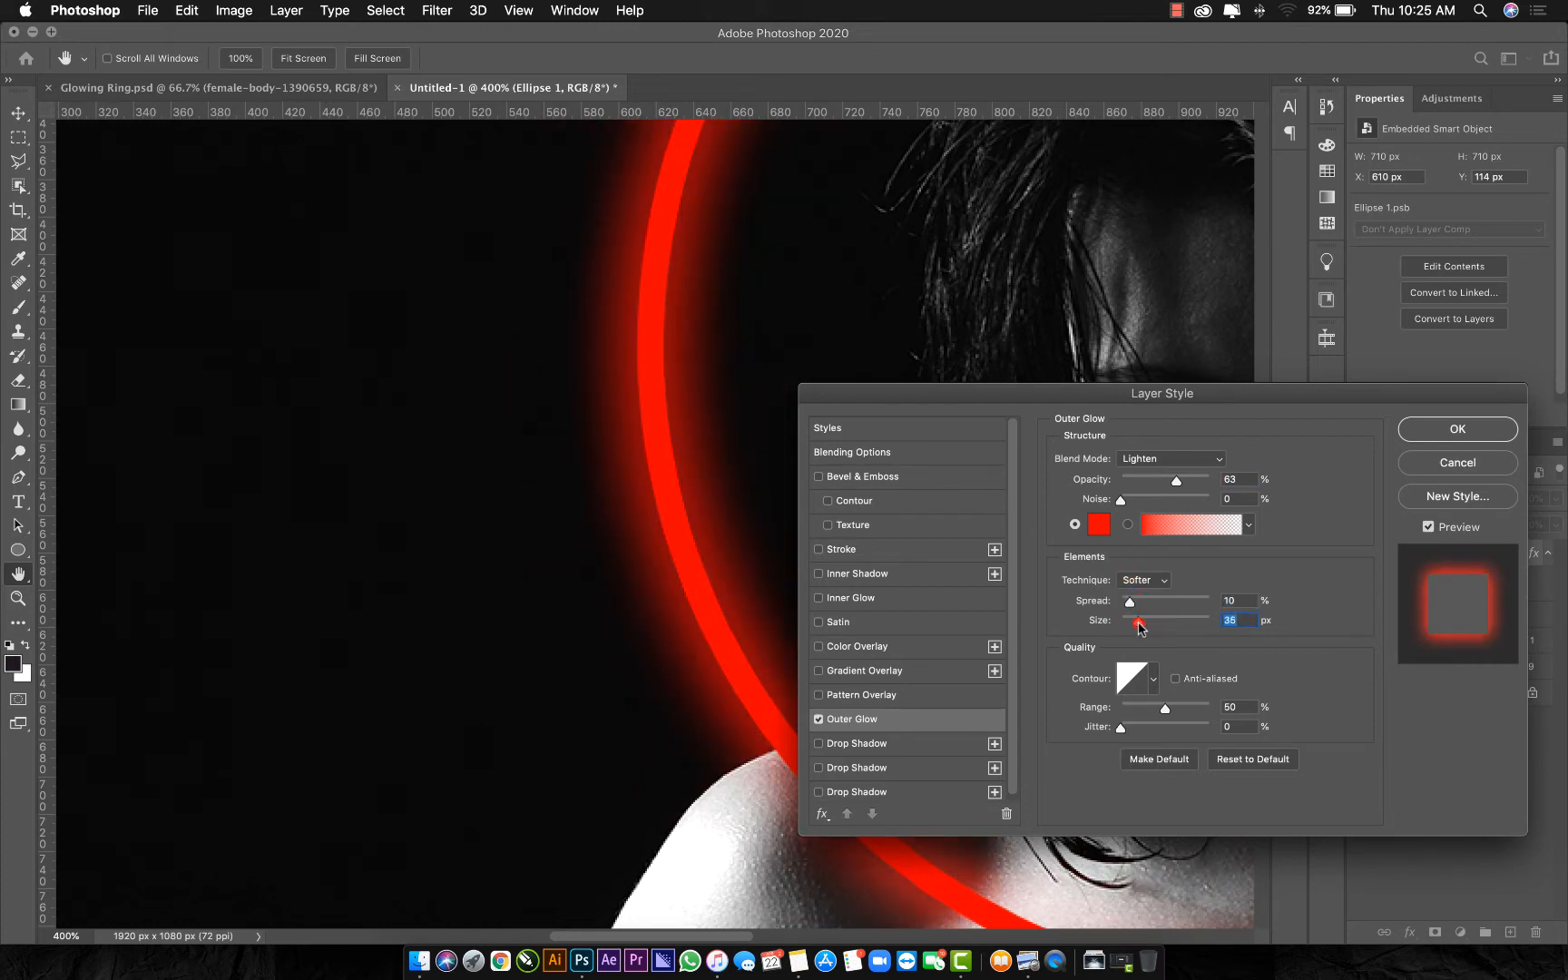
left_click_drag(1128, 606, 1114, 606)
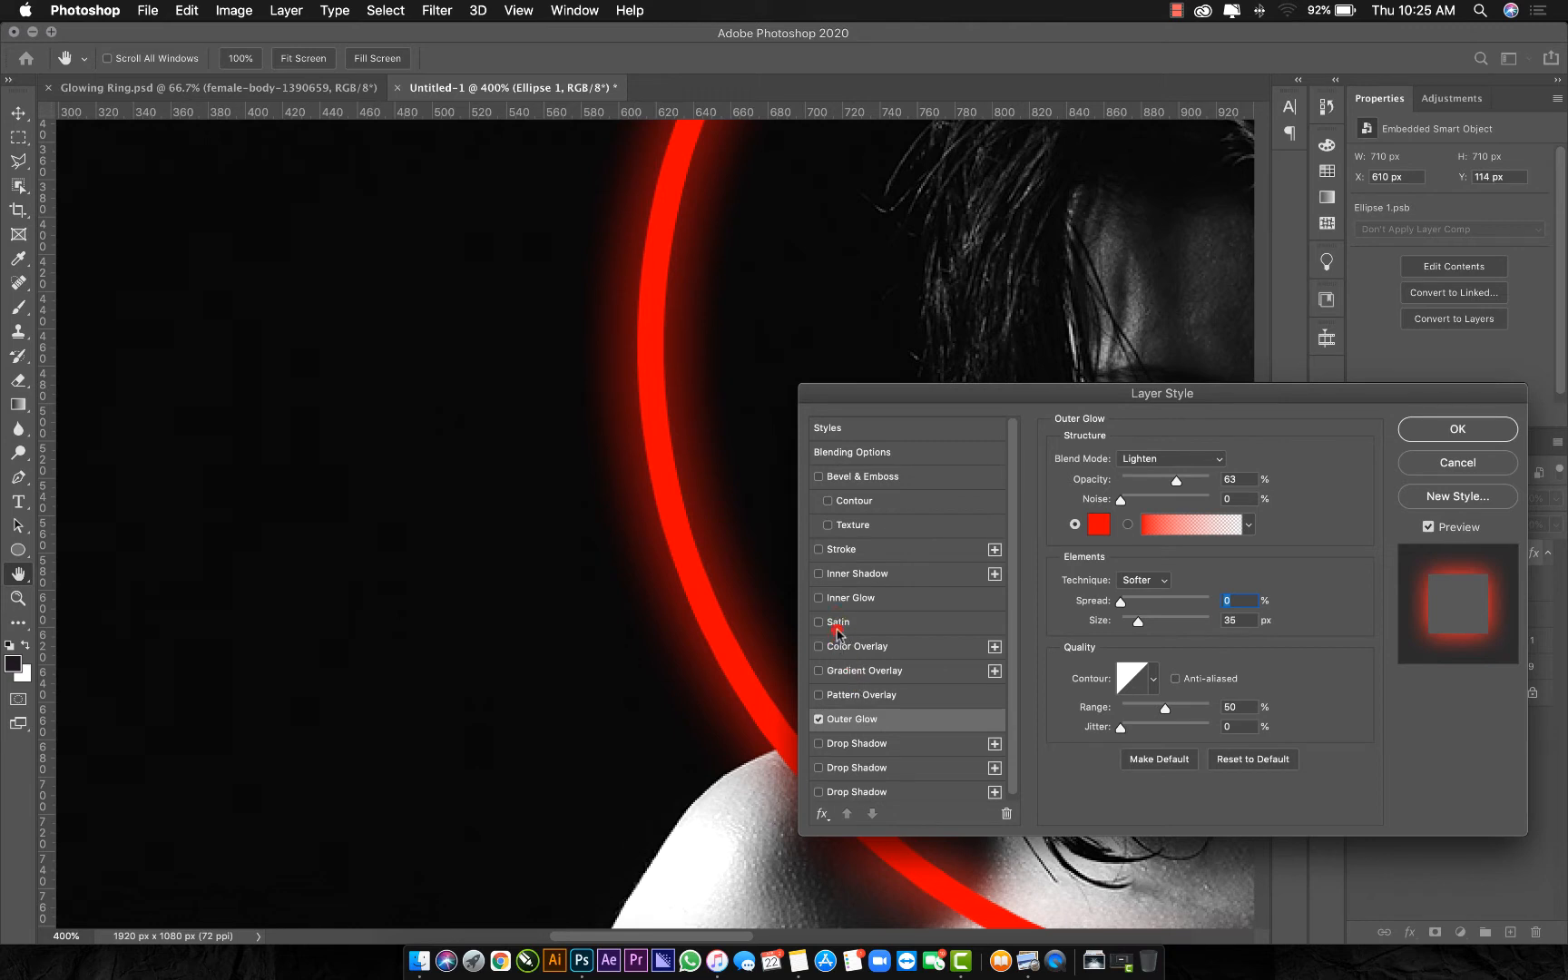
Add an Inner Glow to the ring and color it orange-red, about f44f28
left_click(852, 605)
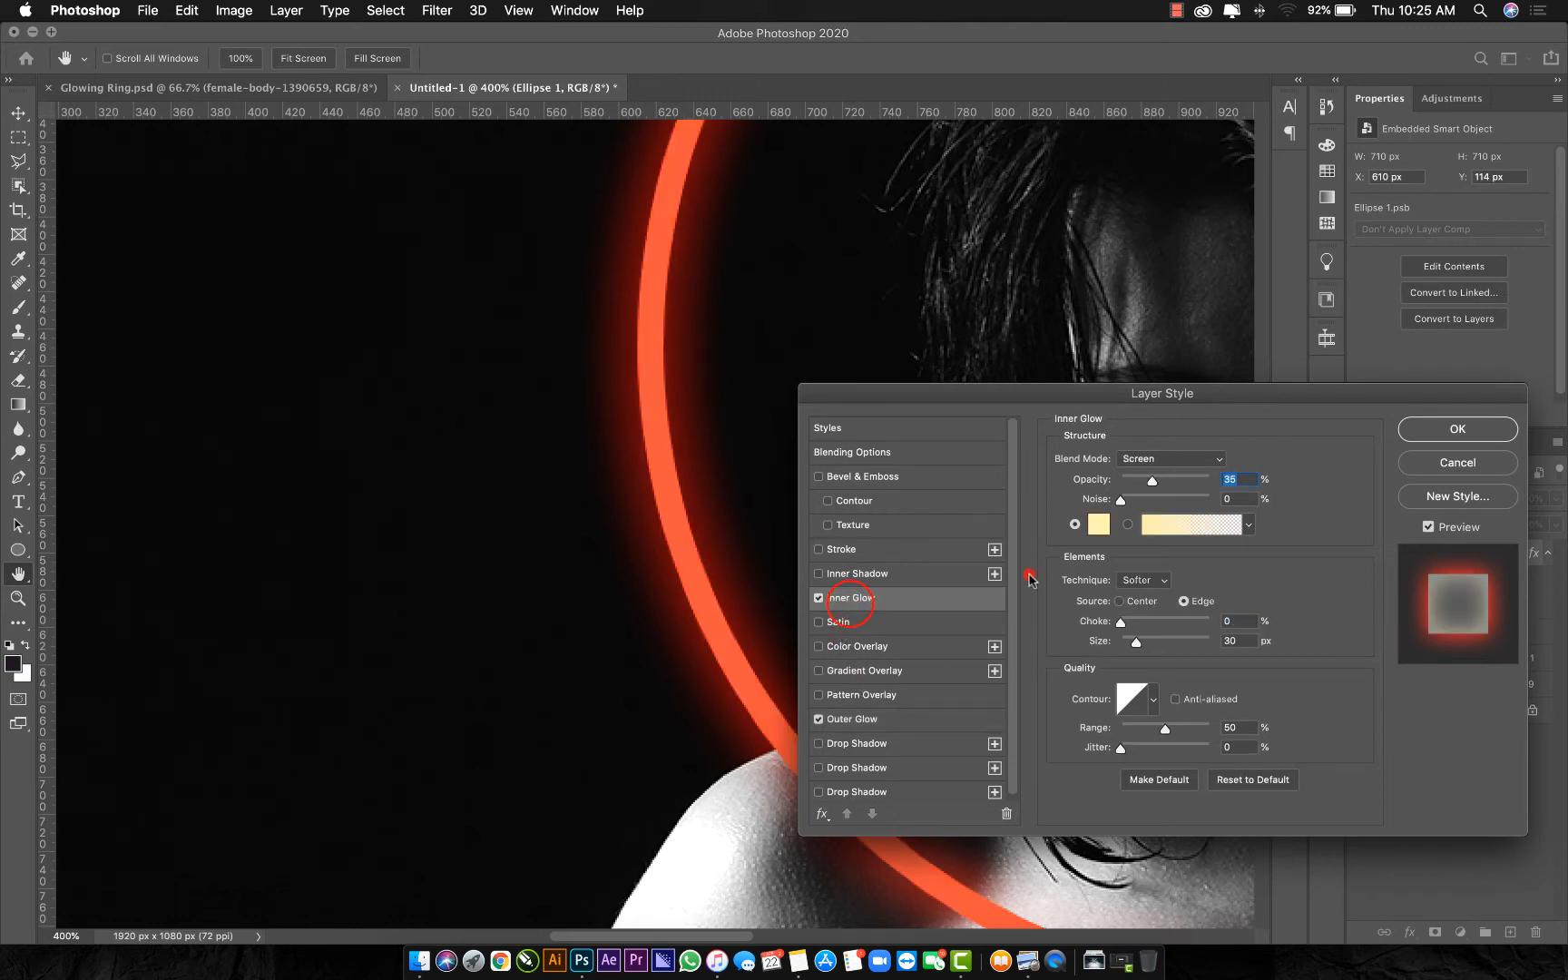
left_click(1099, 524)
left_click(1175, 564)
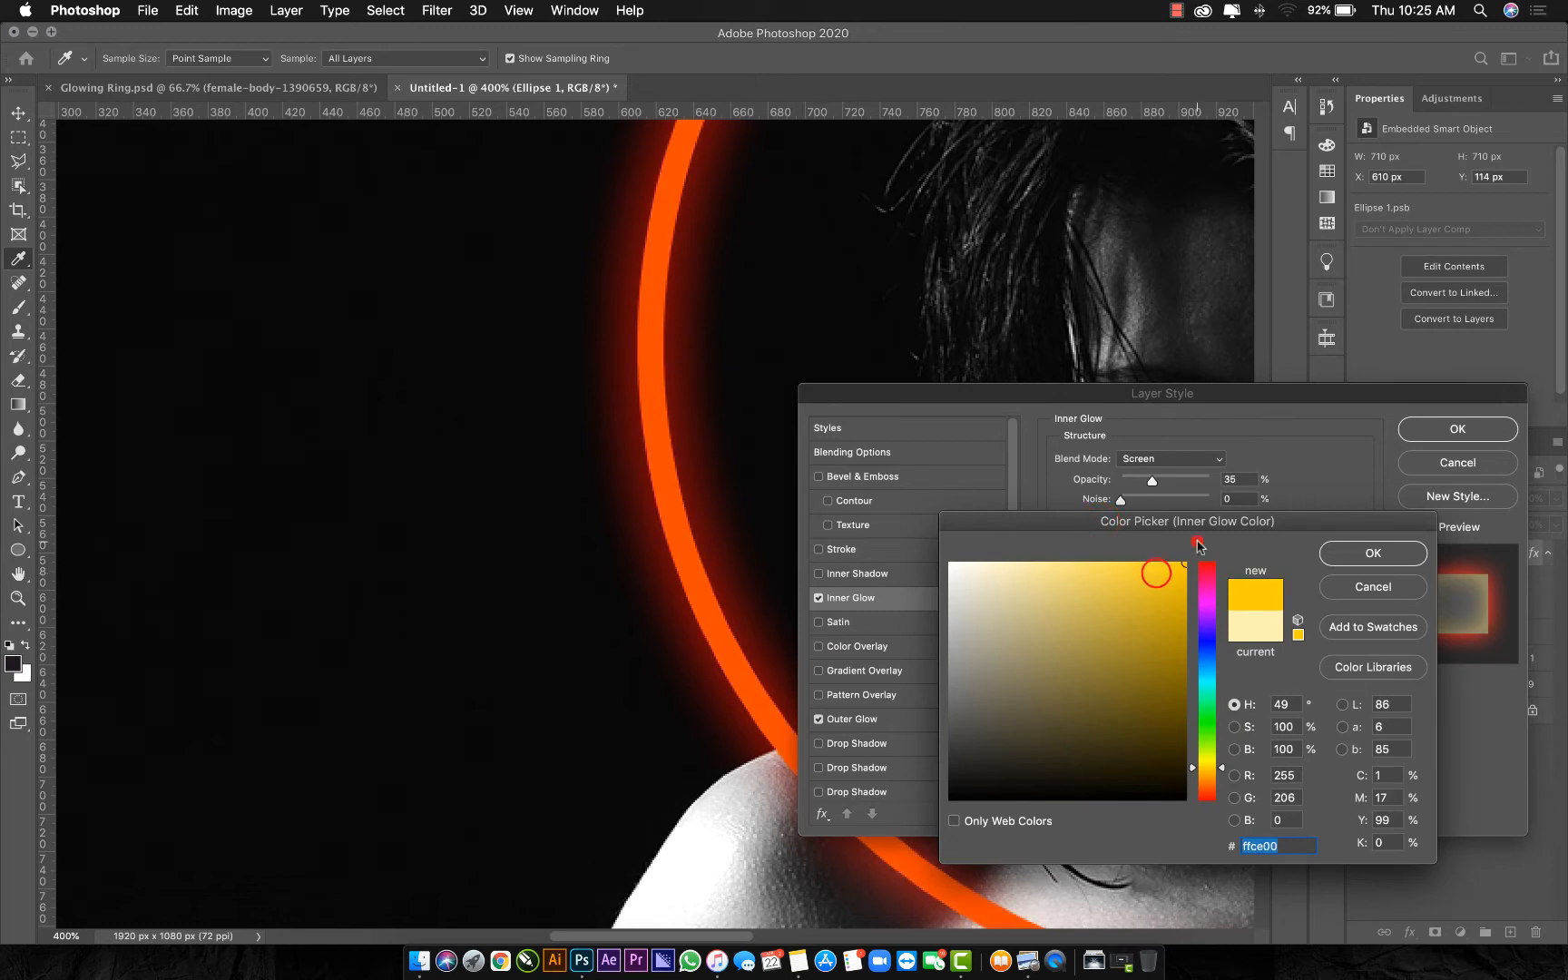
left_click(1207, 793)
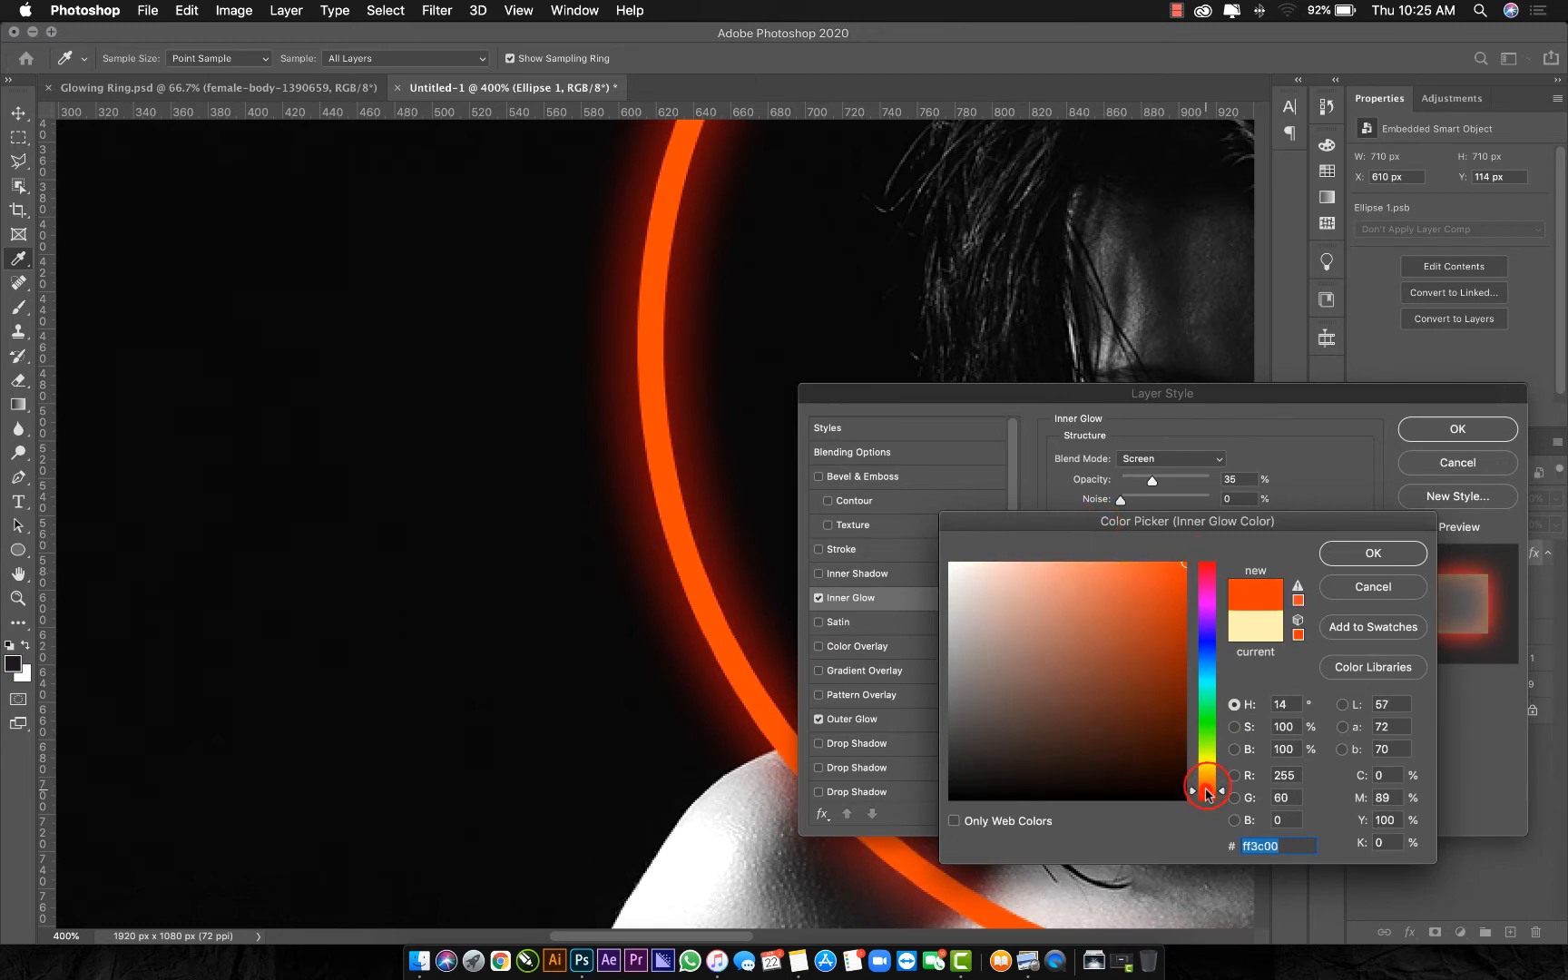
left_click_drag(1207, 794, 1207, 796)
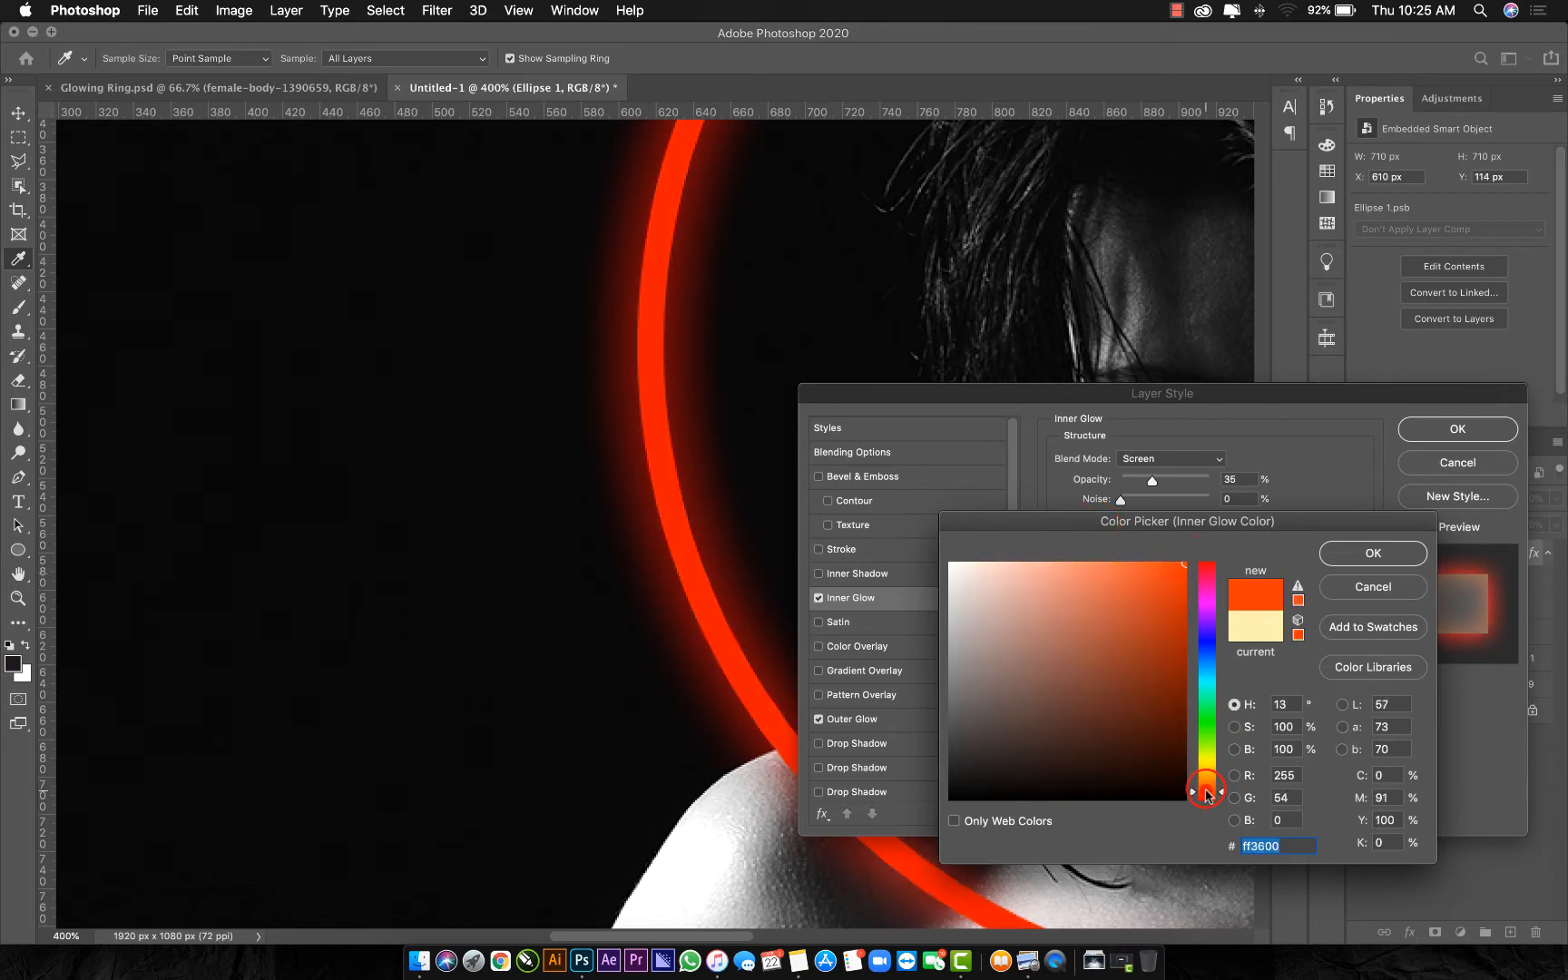
left_click(1172, 580)
mouse_move(1172, 581)
left_mouse_down()
mouse_move(1169, 562)
mouse_move(1147, 572)
left_mouse_up()
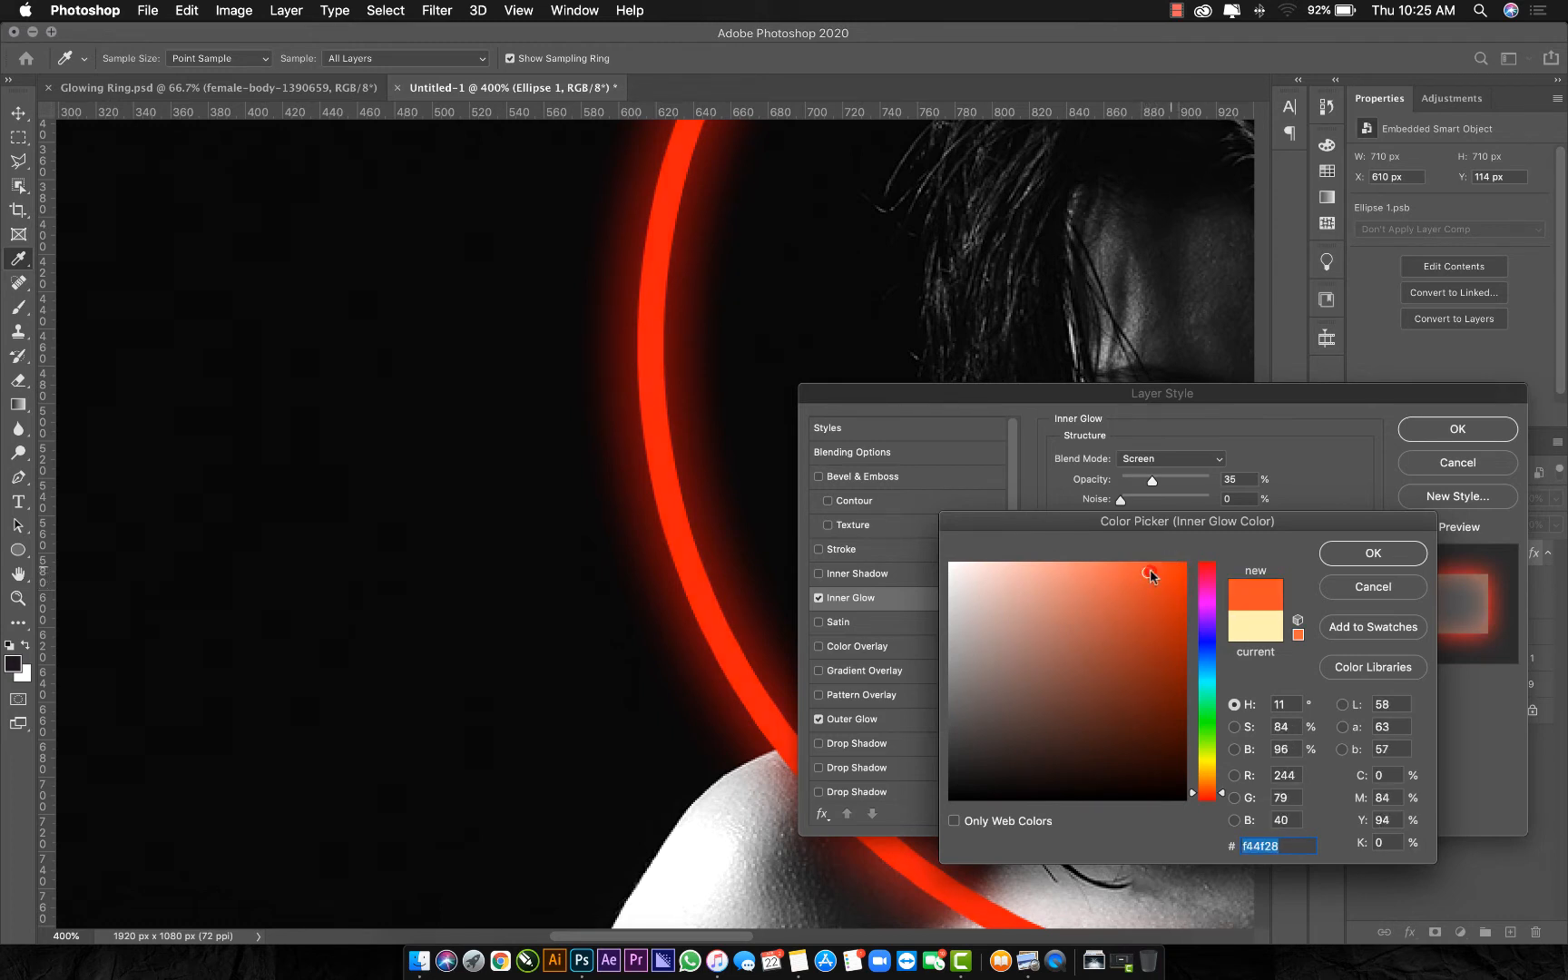
left_click(1358, 554)
Set the inner glow's opacity to 82%, size to 24 px and choke to 7%
left_click_drag(1171, 479, 1196, 483)
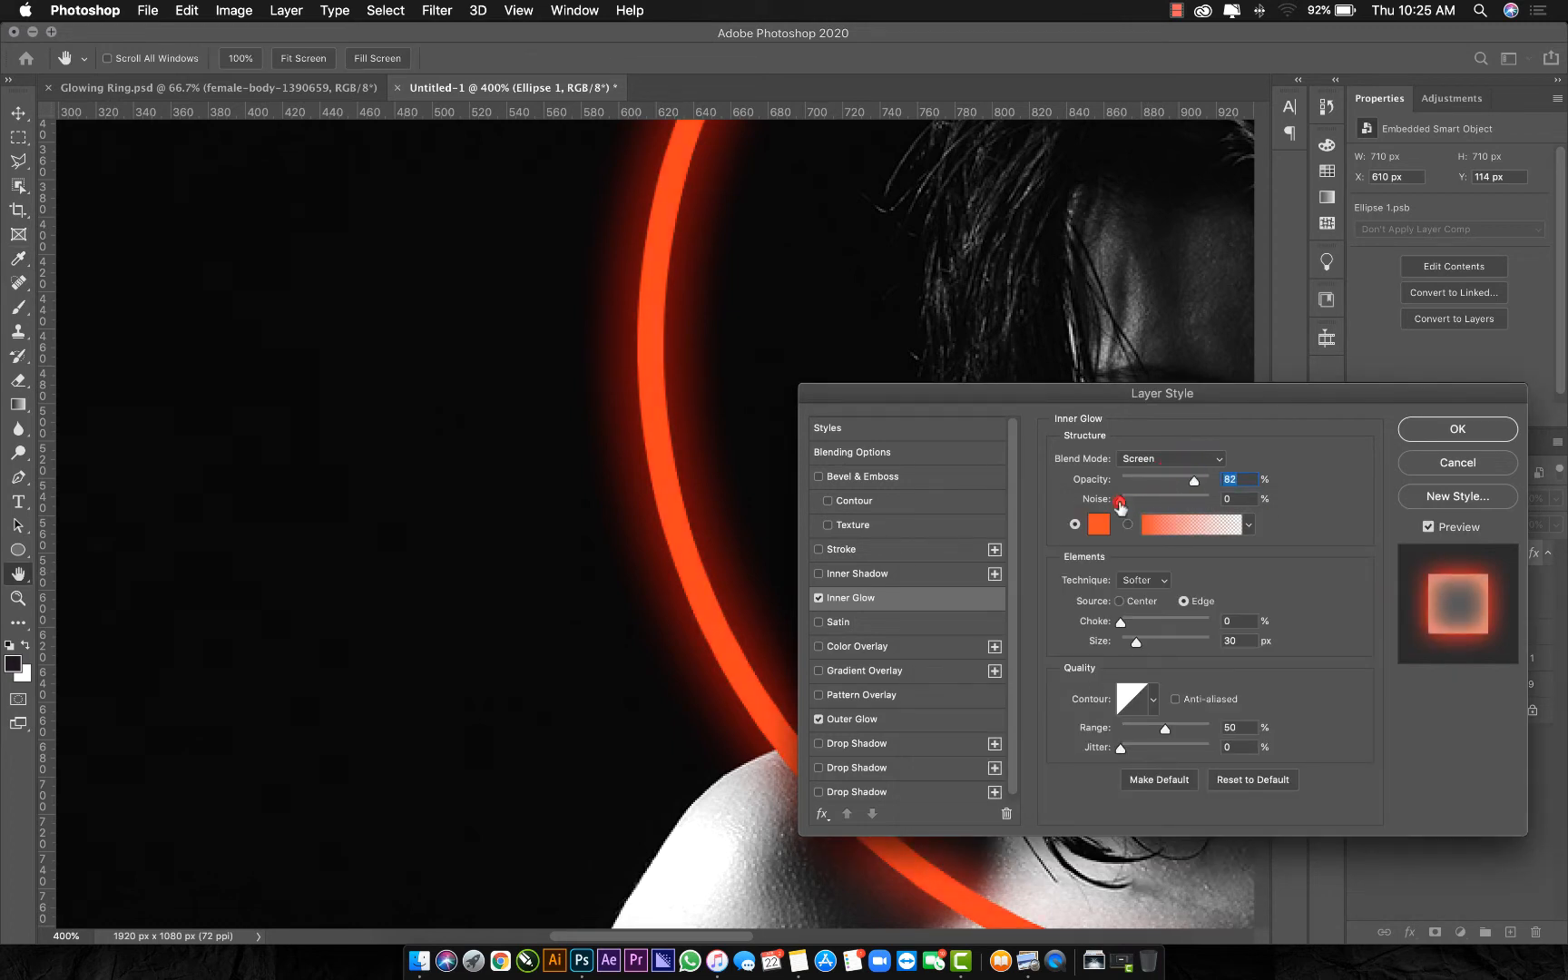
left_click(1132, 624)
left_click_drag(1136, 648, 1132, 645)
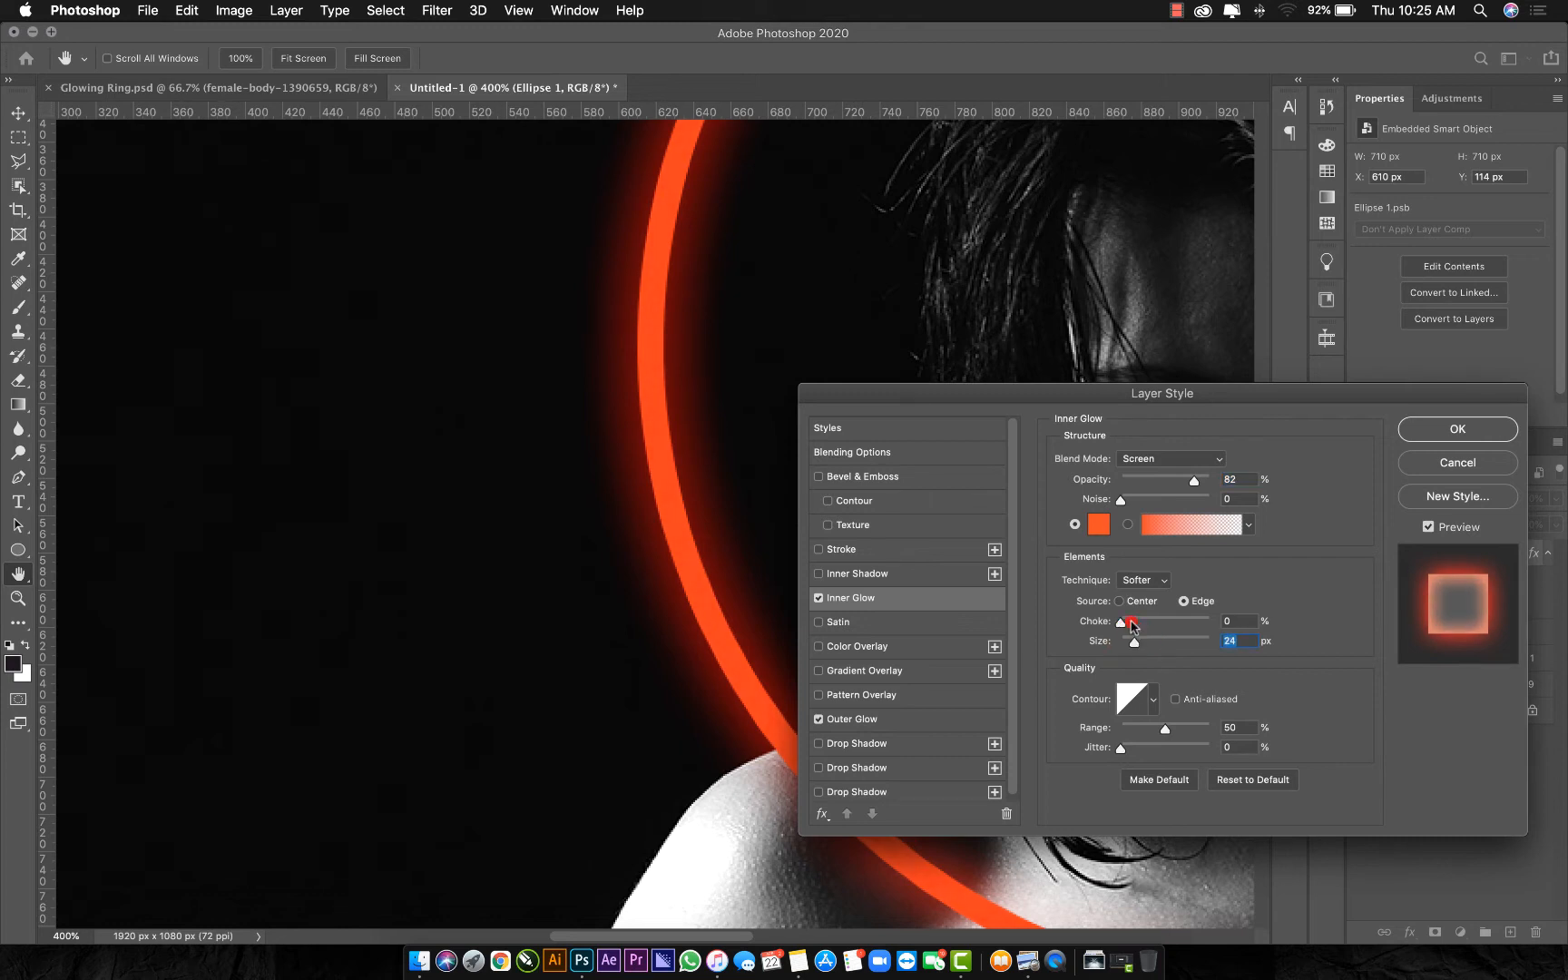
mouse_move(1130, 621)
left_mouse_down()
mouse_move(1149, 625)
mouse_move(1128, 624)
left_mouse_up()
Try pure white, ffffff, as the inner glow color
left_click(1098, 526)
left_click_drag(1071, 579, 939, 501)
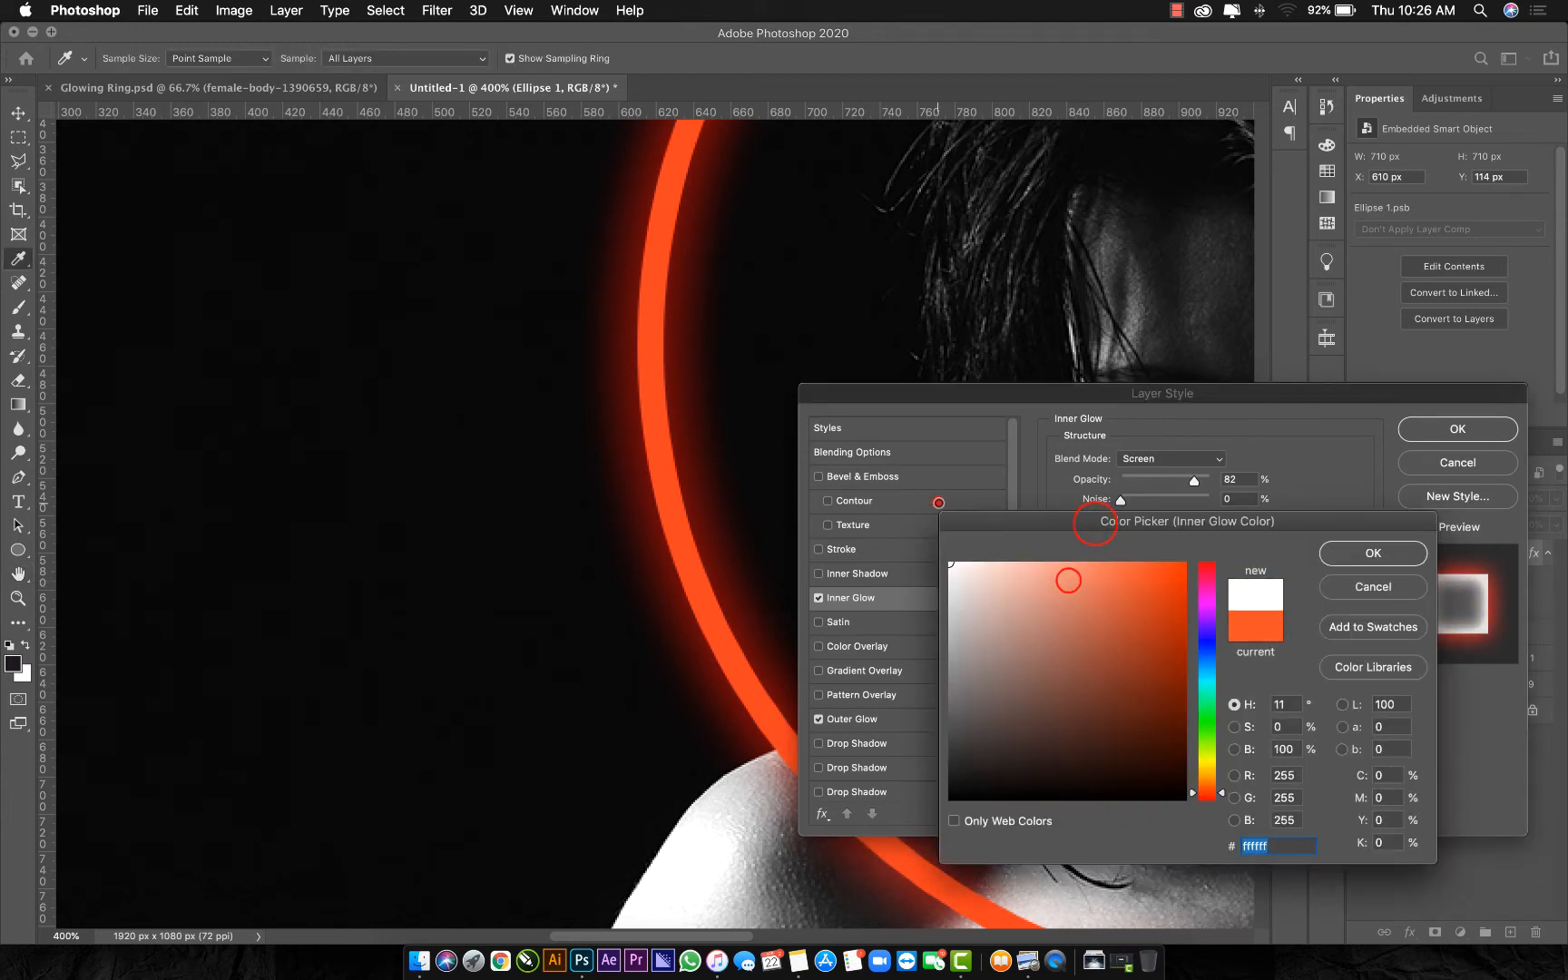
left_click(1338, 555)
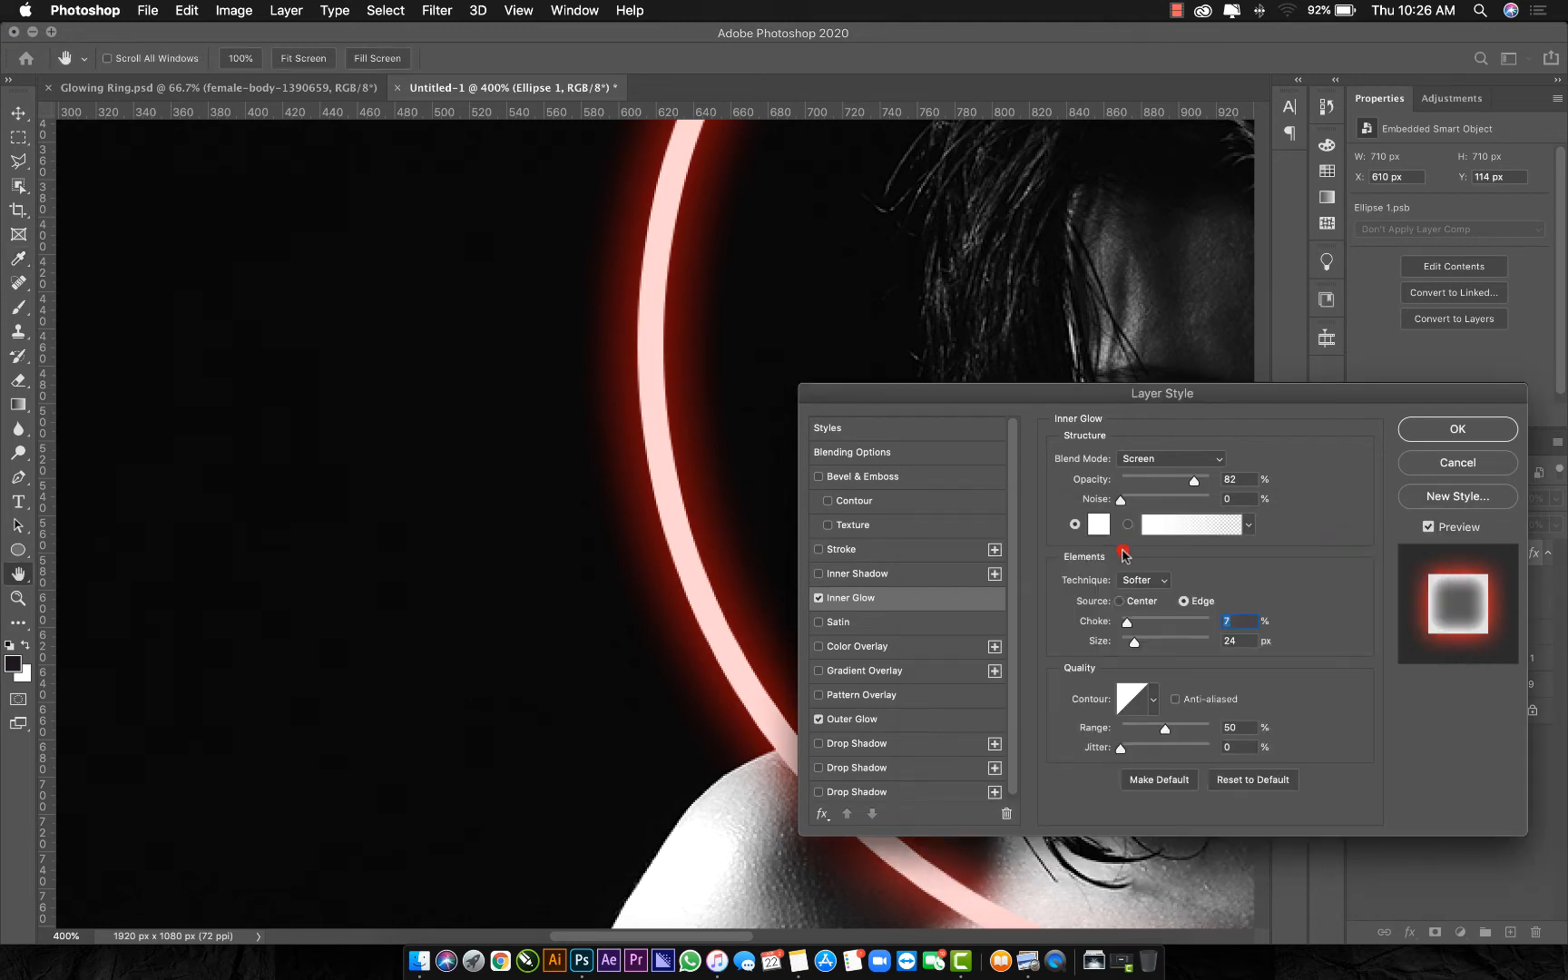
Reduce the inner glow size to 10 px and change its color to a saturated orange
left_click_drag(1134, 643, 1130, 643)
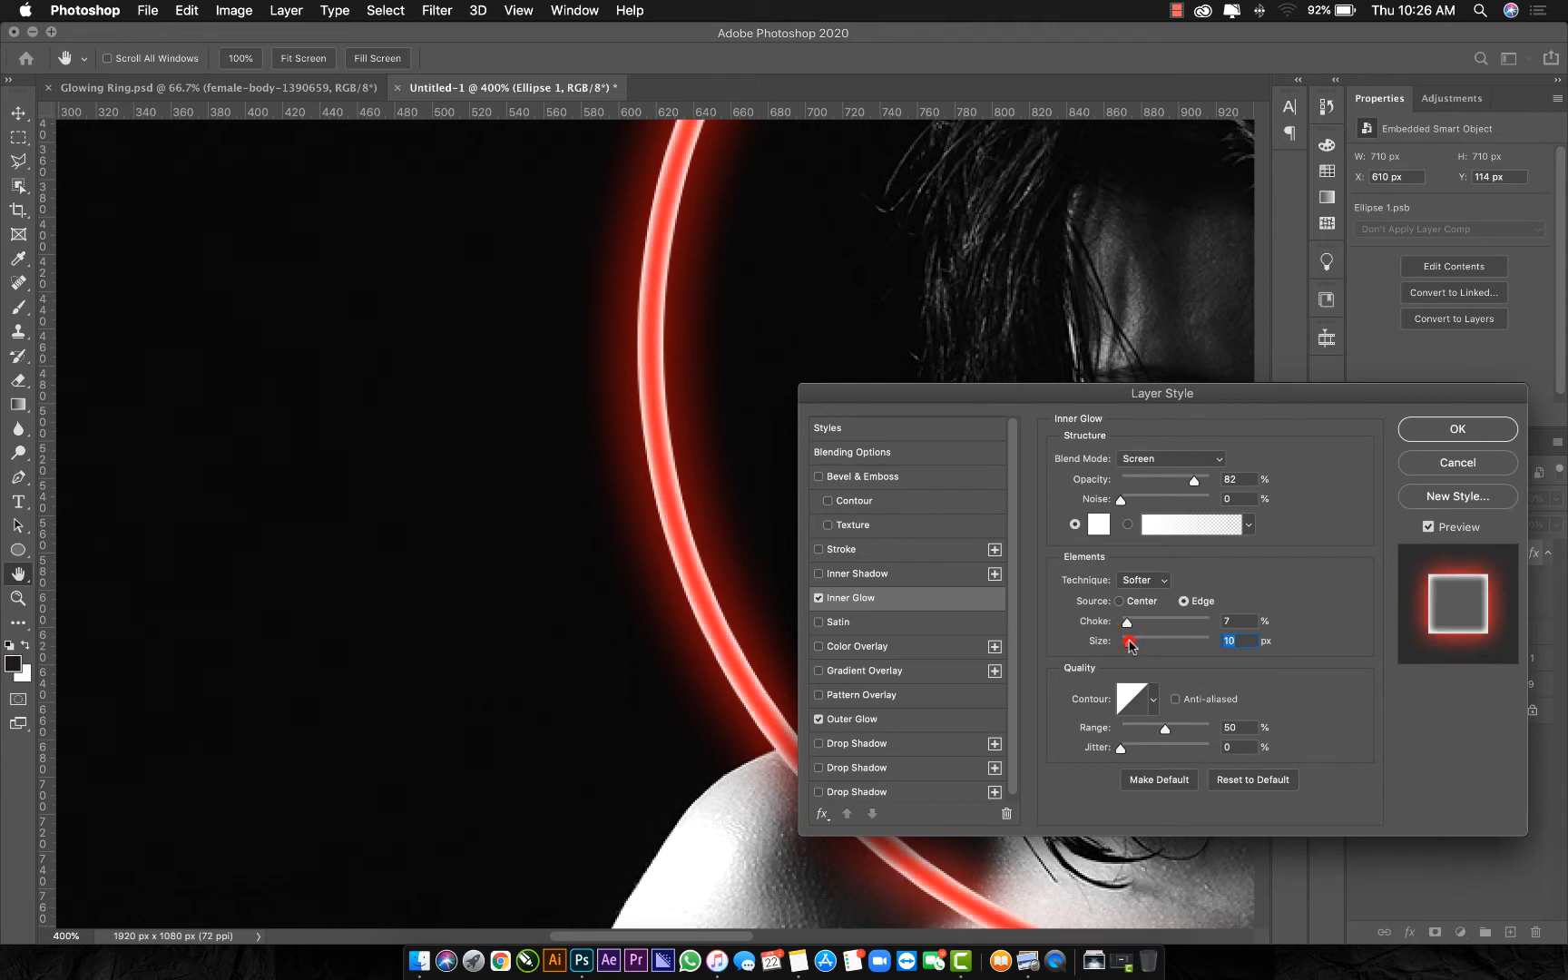
left_click(1099, 524)
left_click(1135, 608)
mouse_move(1135, 607)
left_mouse_down()
mouse_move(1162, 562)
mouse_move(1167, 575)
left_mouse_up()
left_click(1207, 789)
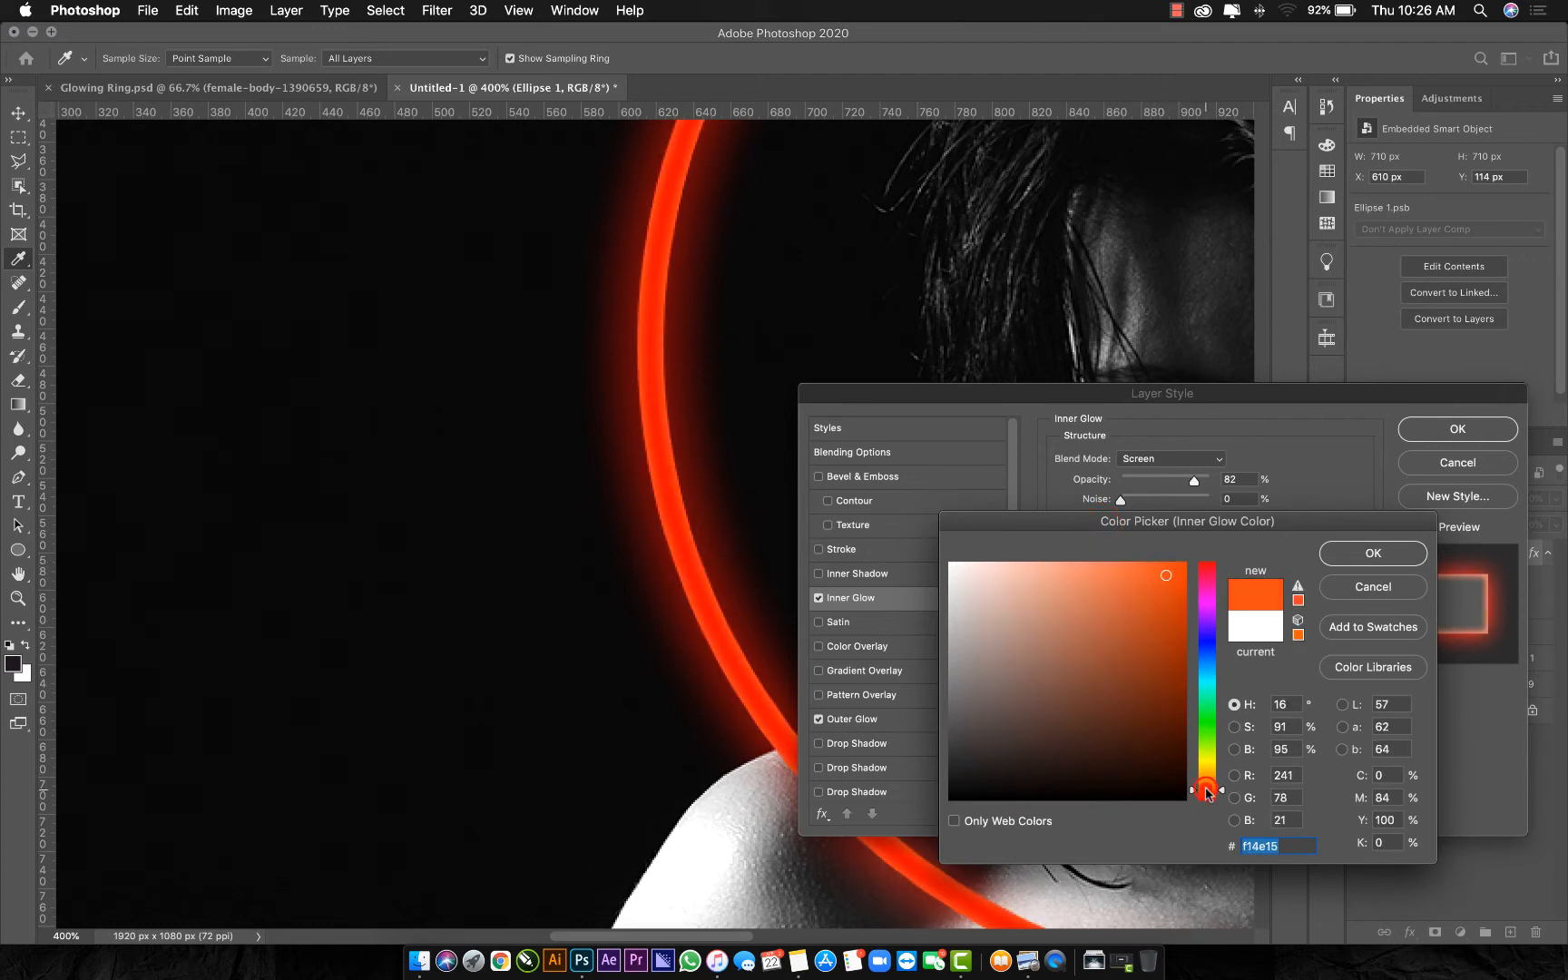
left_click_drag(1207, 791, 1207, 788)
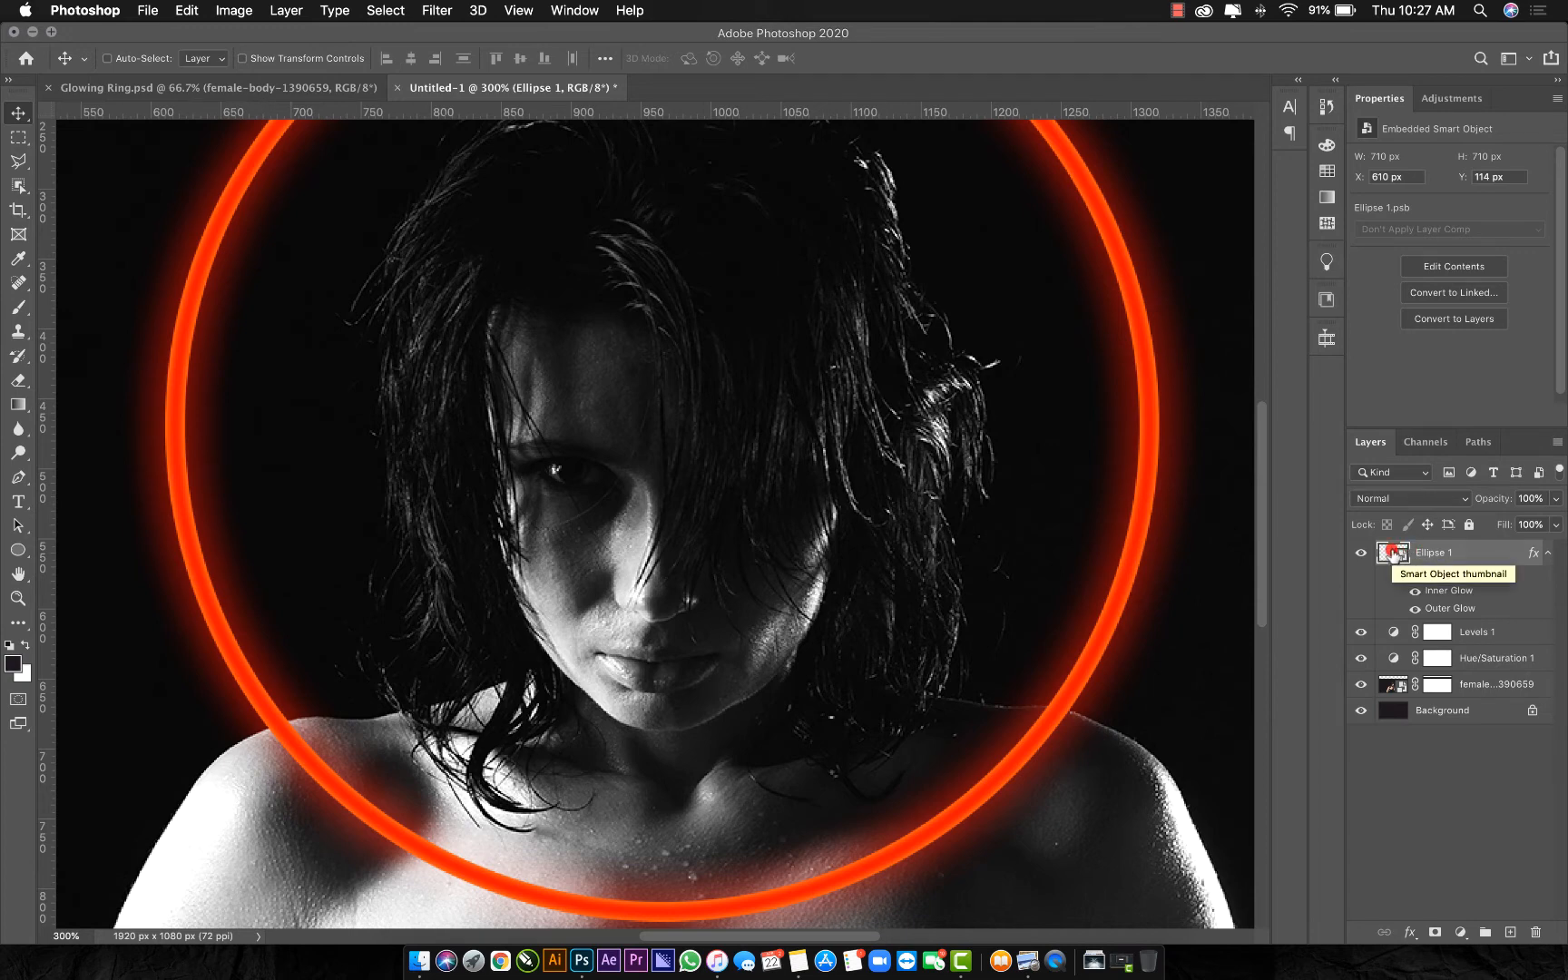
Open the contents of the Ellipse 1 smart object and duplicate its ring layer
double_click(1393, 553)
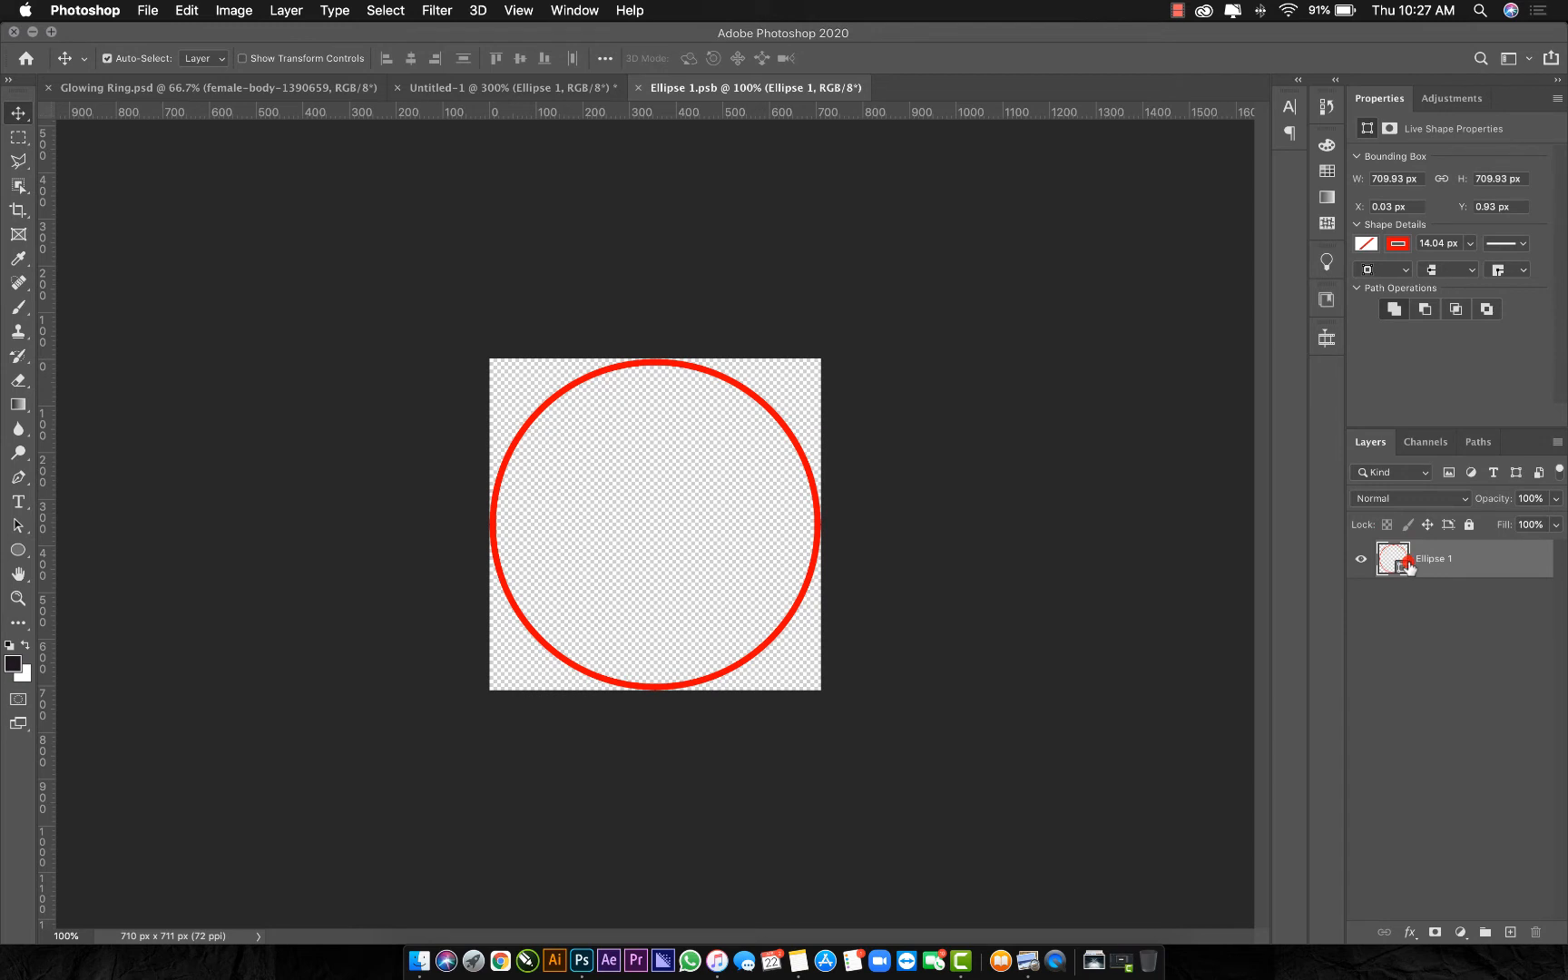
key("super+j")
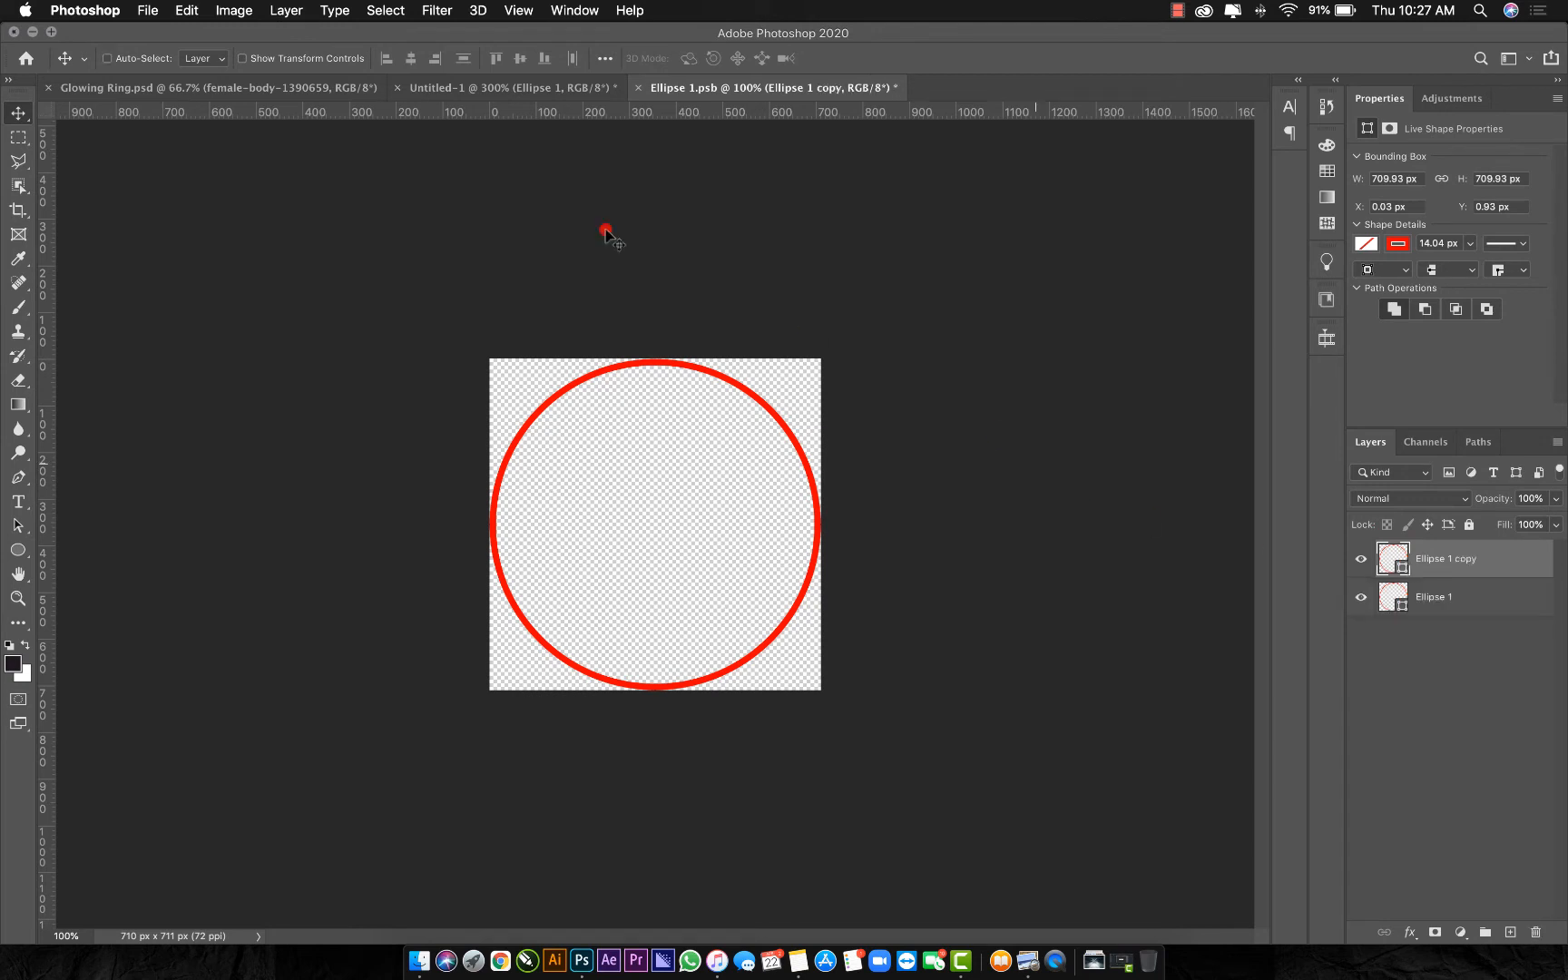
Thin the duplicated ring's stroke to 3.15 px and make it white
key("super+plus")
key("super+plus")
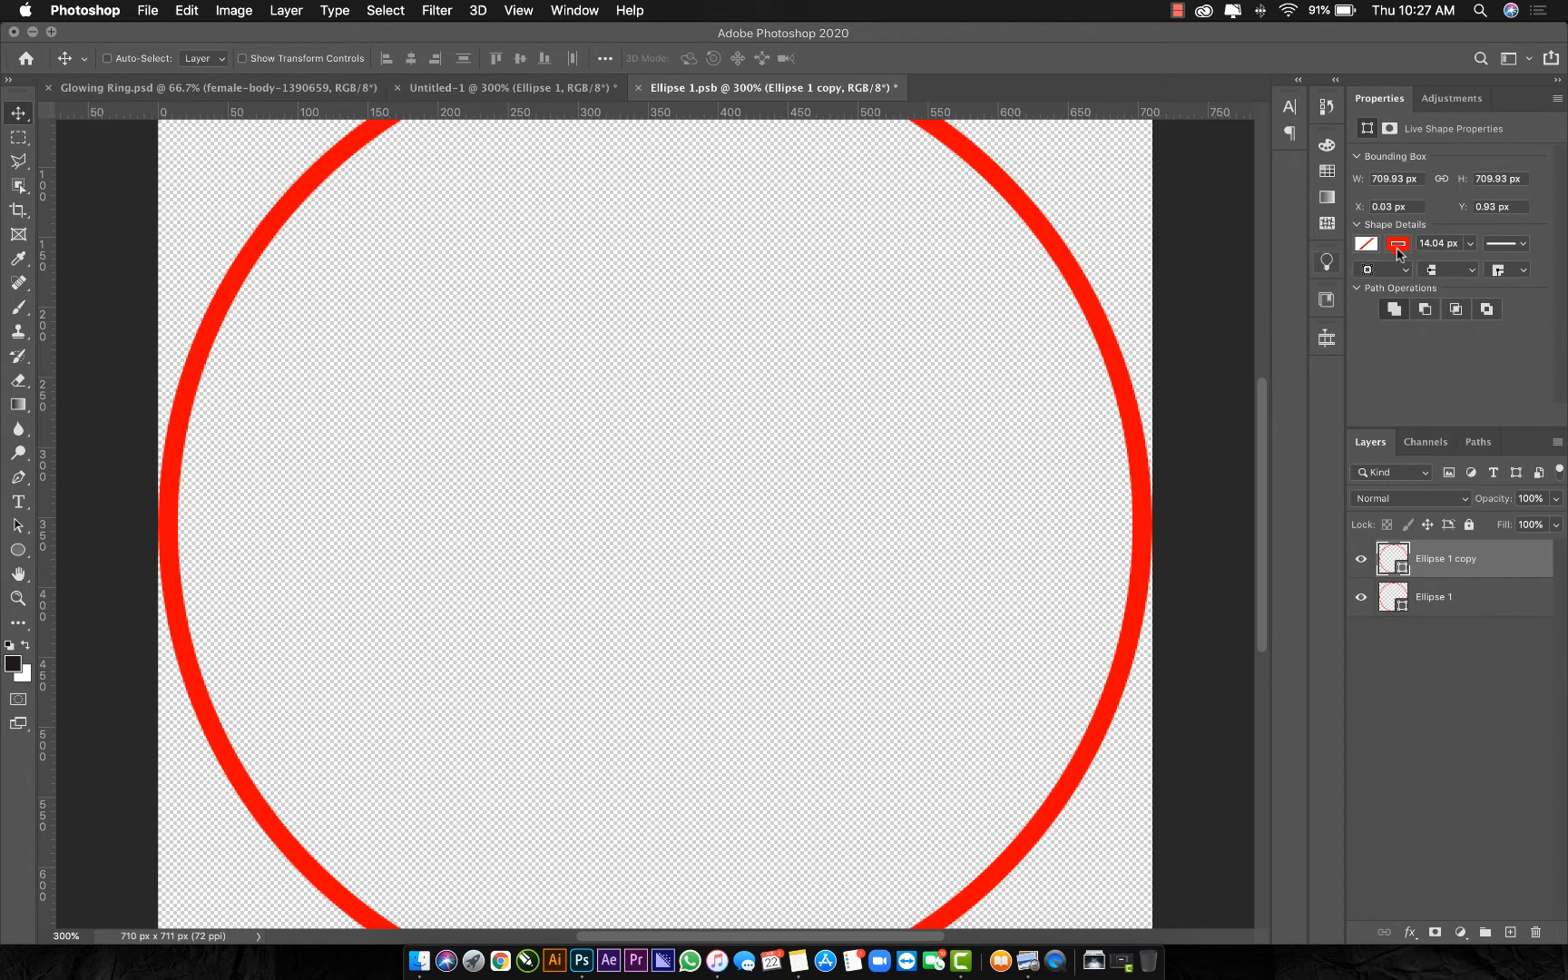
left_click(1470, 245)
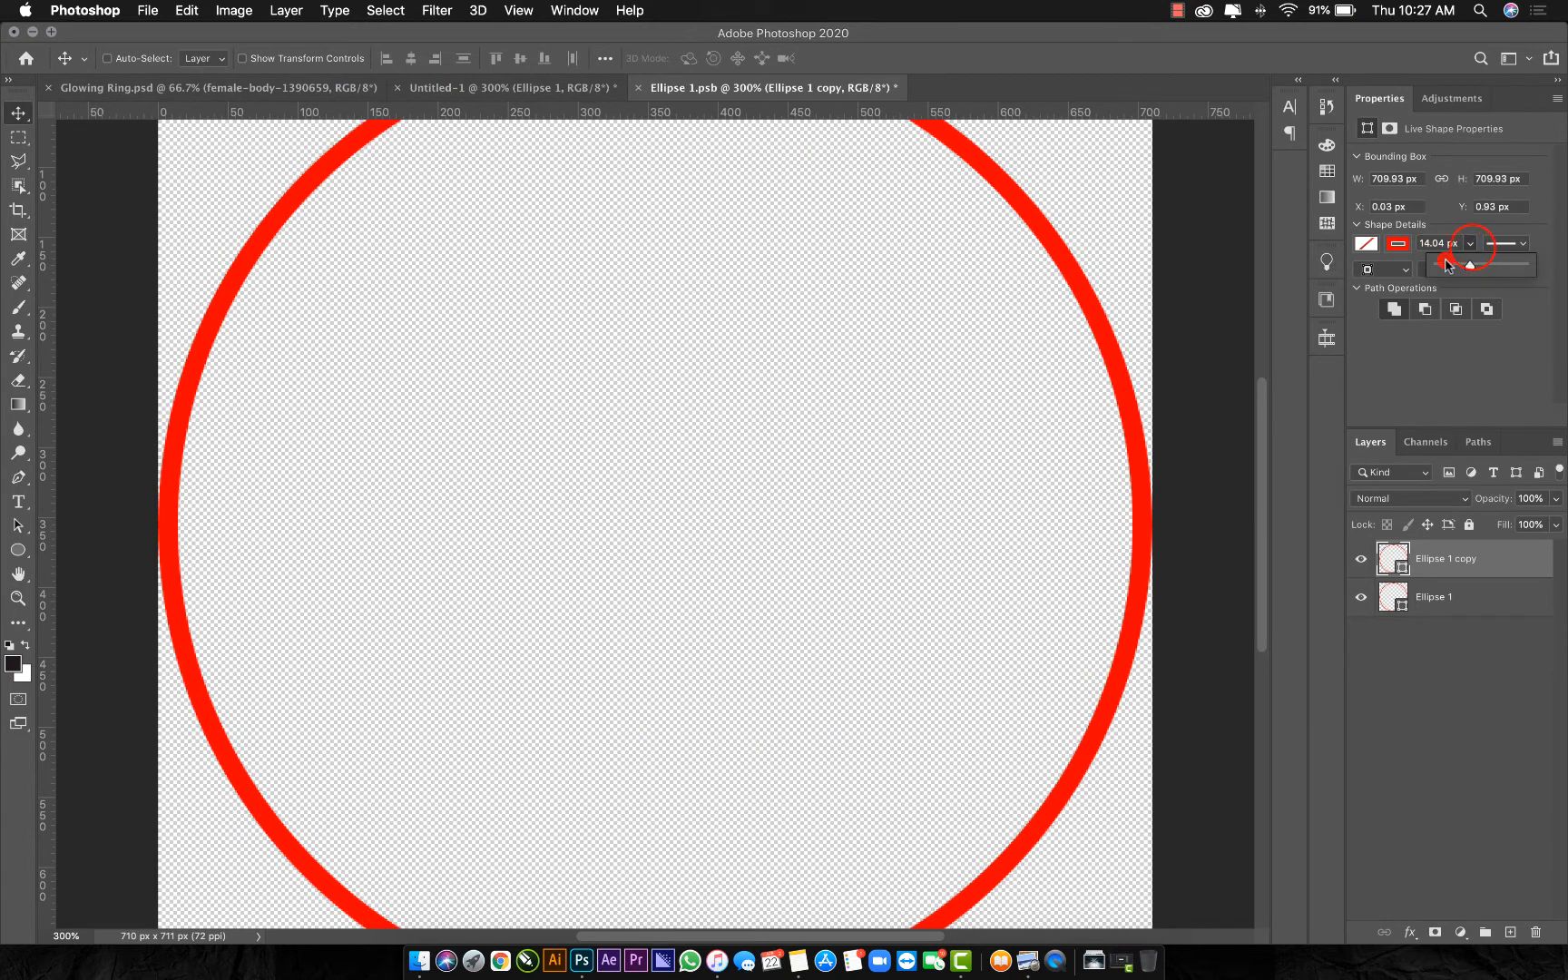
left_click(1446, 264)
left_click_drag(1451, 264, 1452, 266)
left_click(1399, 243)
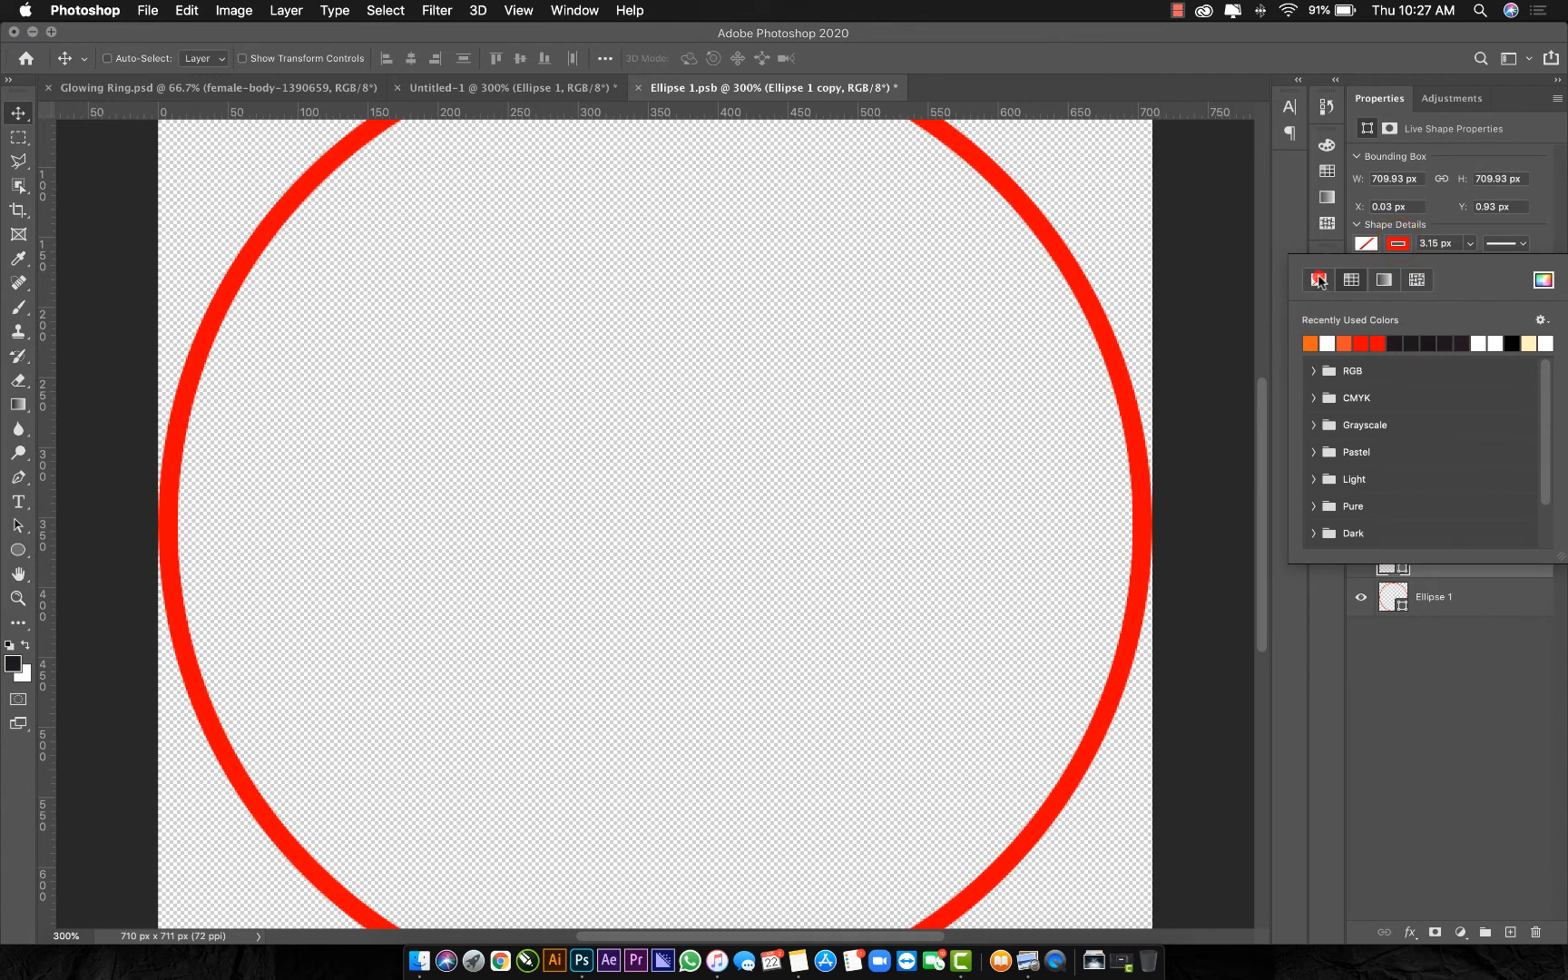
left_click(1327, 342)
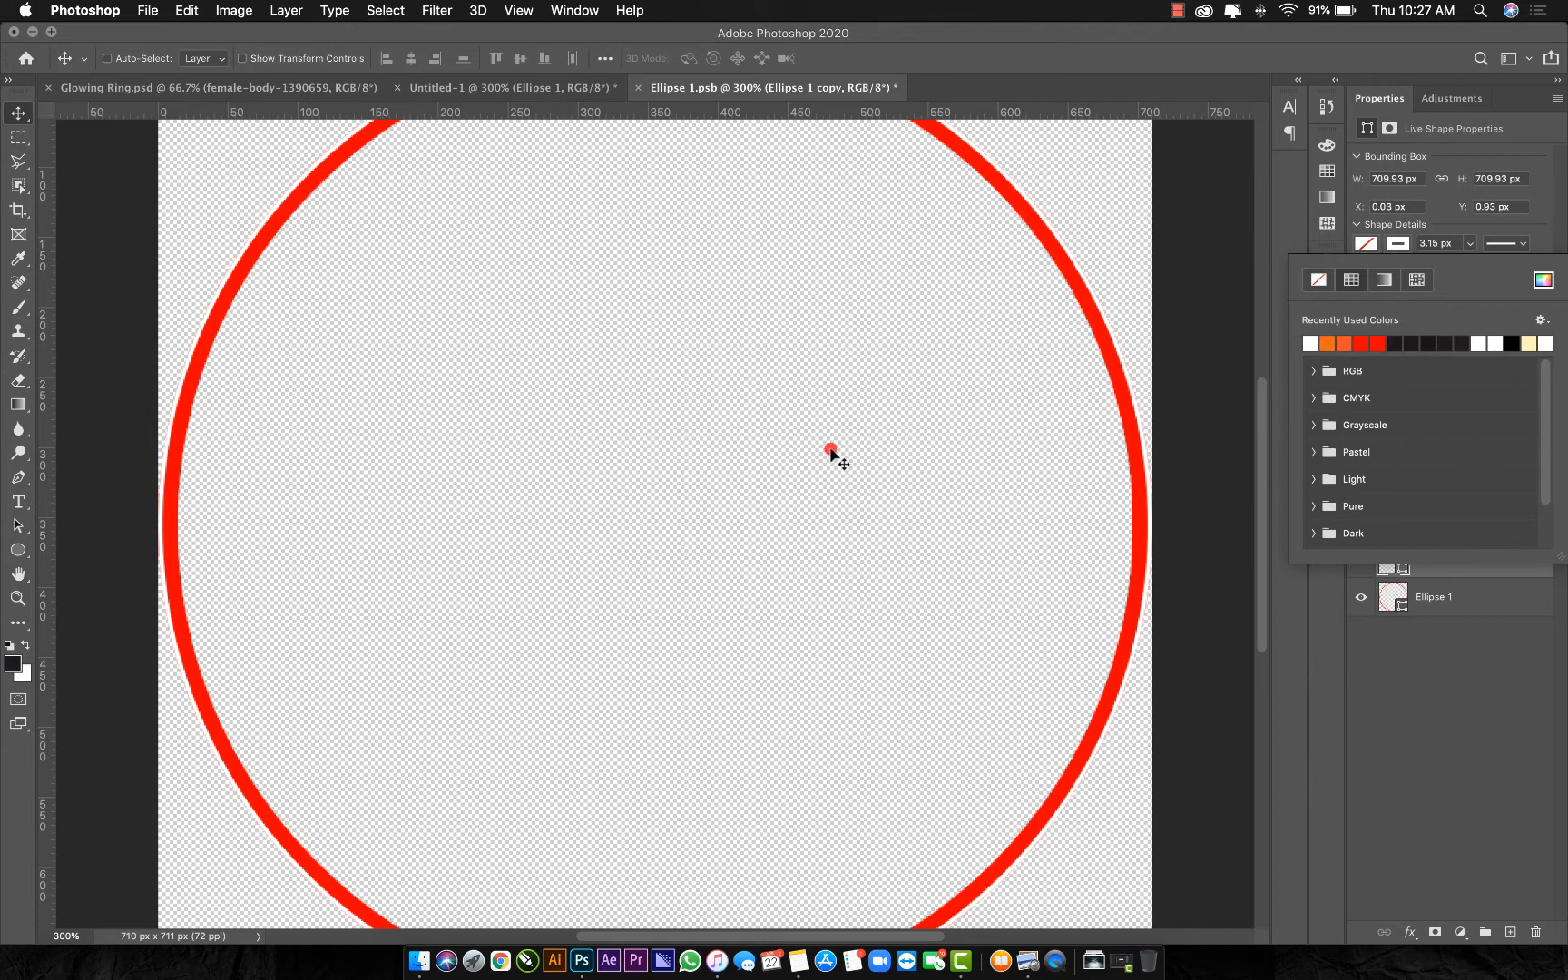
left_click(830, 451)
Scale the duplicated white ring proportionally to 98.5% so it sits centred within the red ring's stroke
key("super+t")
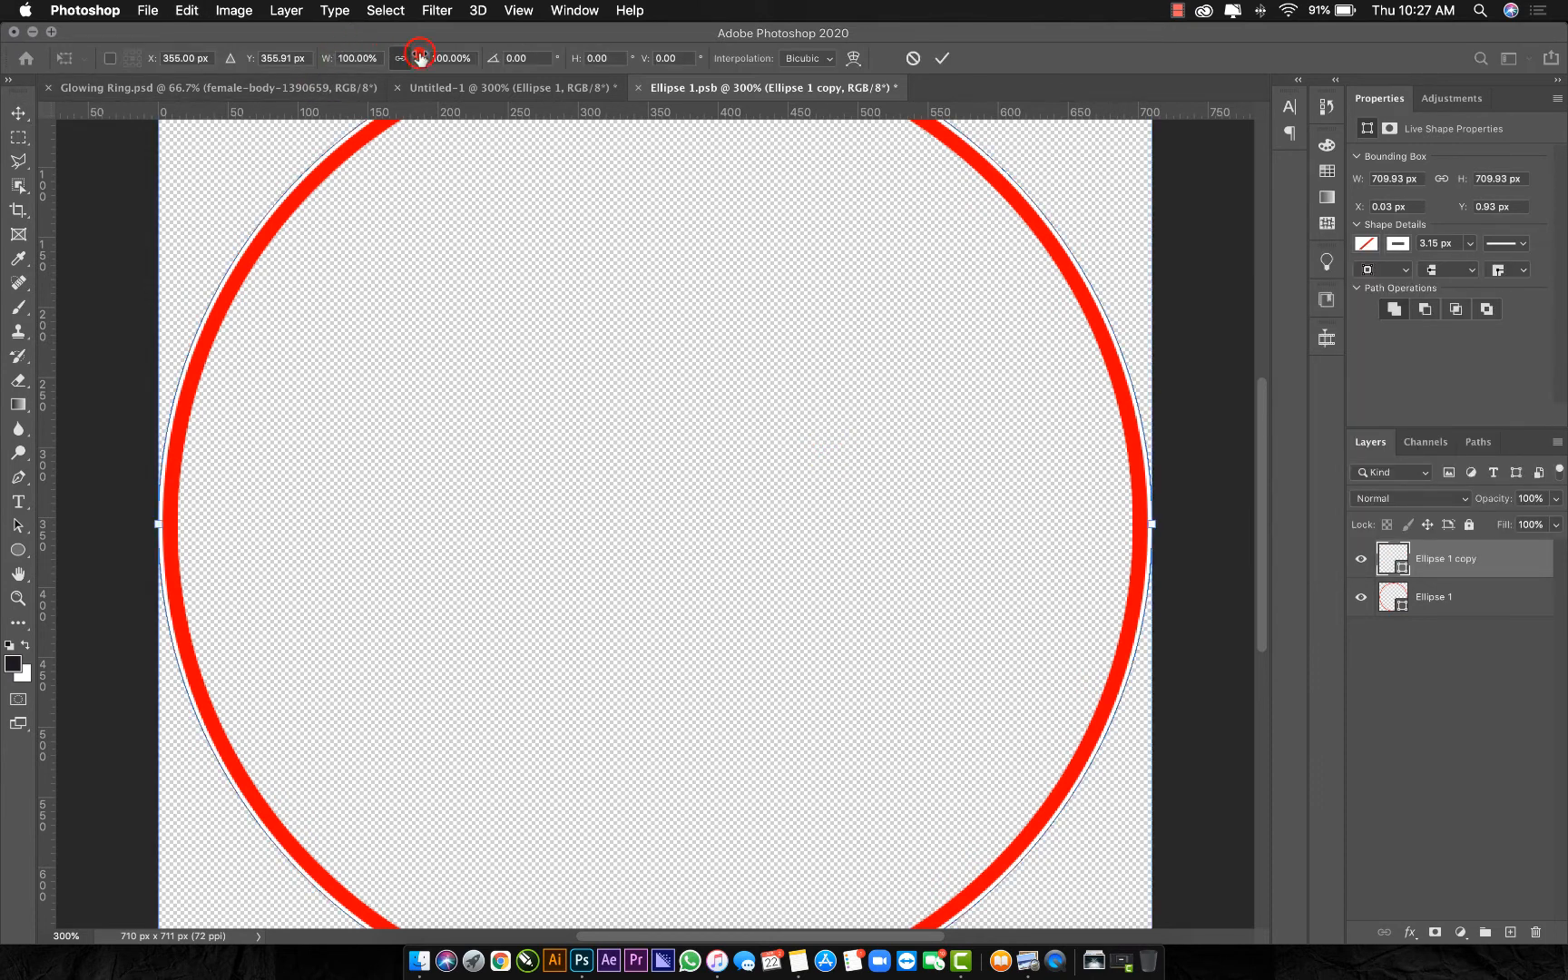
left_click_drag(420, 58, 420, 58)
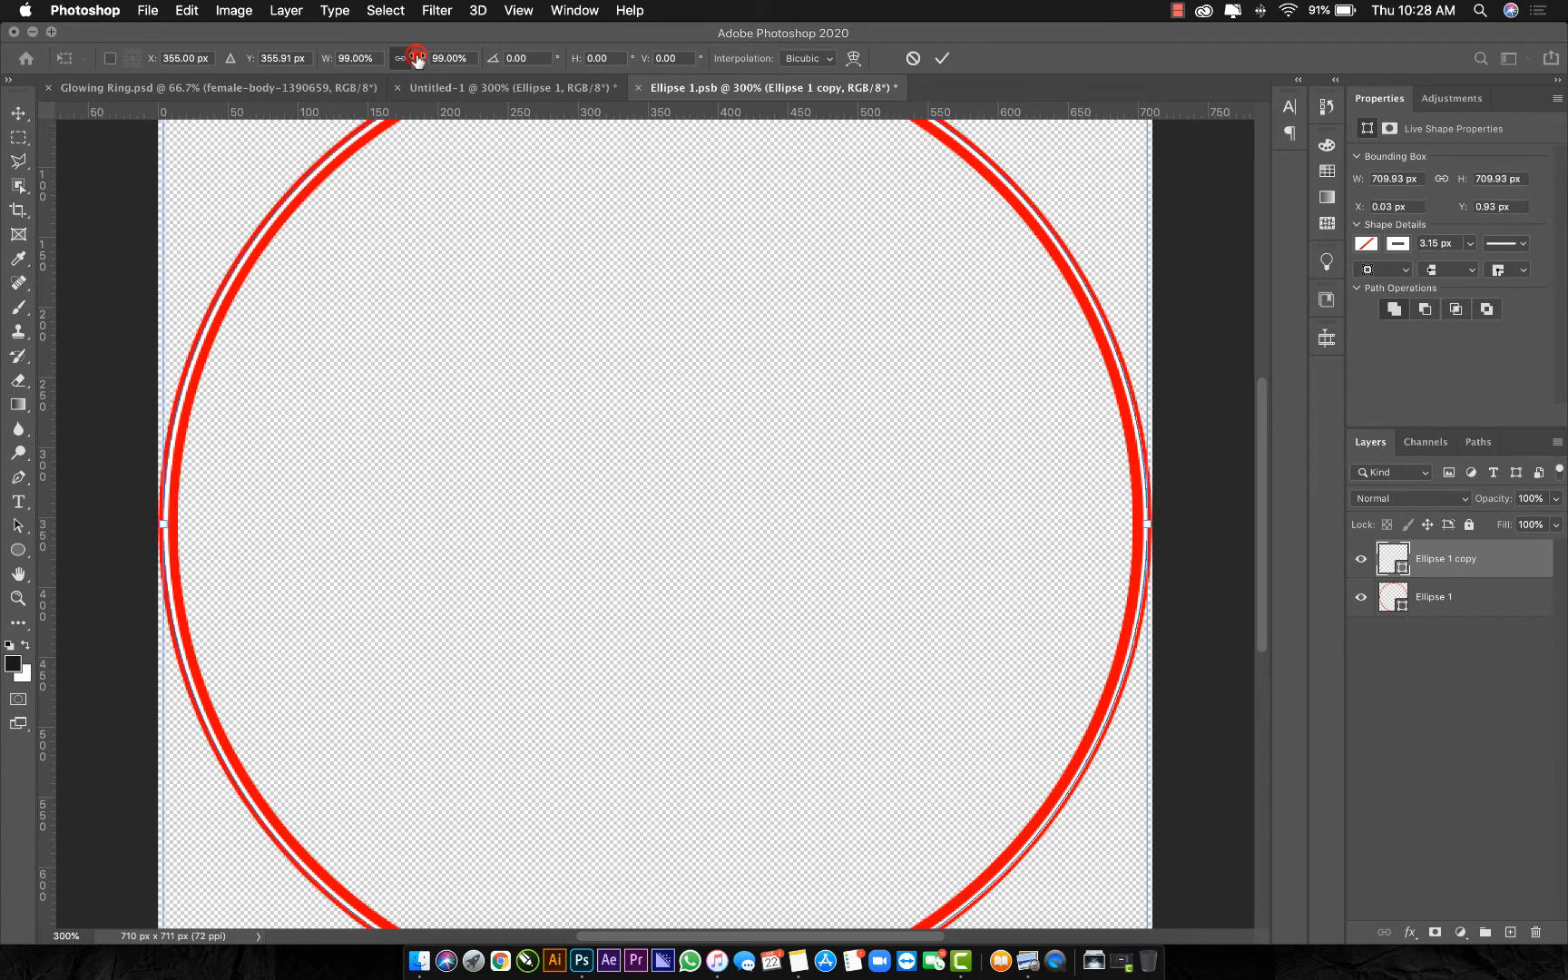
left_click_drag(414, 60, 412, 59)
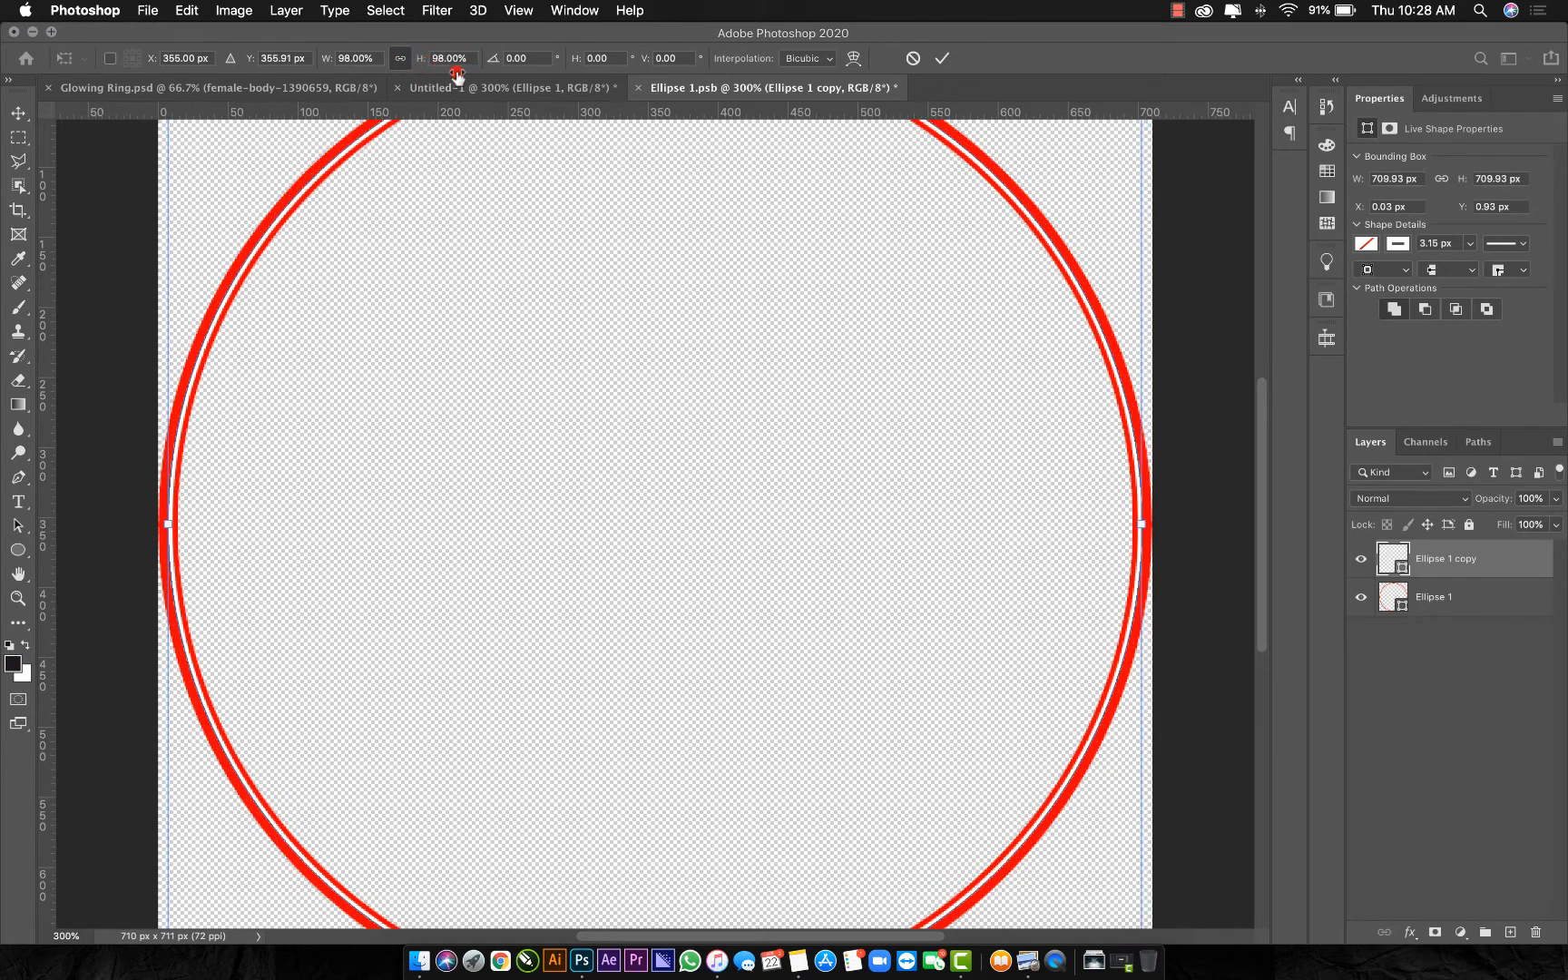
key("super+equal")
key("super+equal")
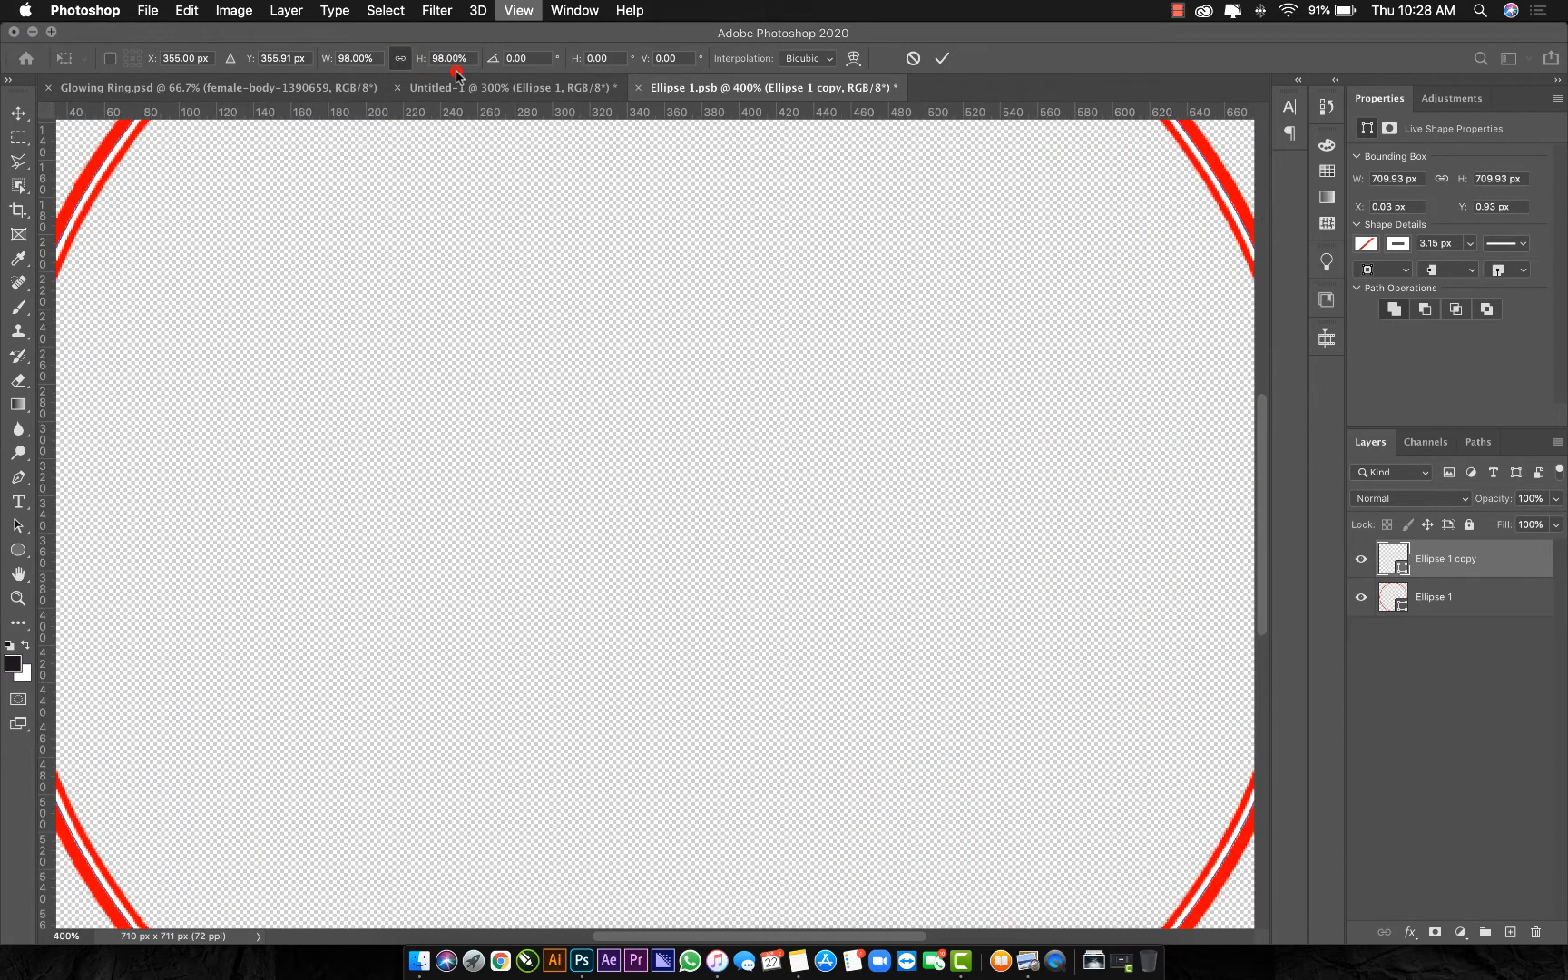
scroll(190, 291, "left", 10)
scroll(190, 290, "left", 15)
scroll(190, 290, "right", 2)
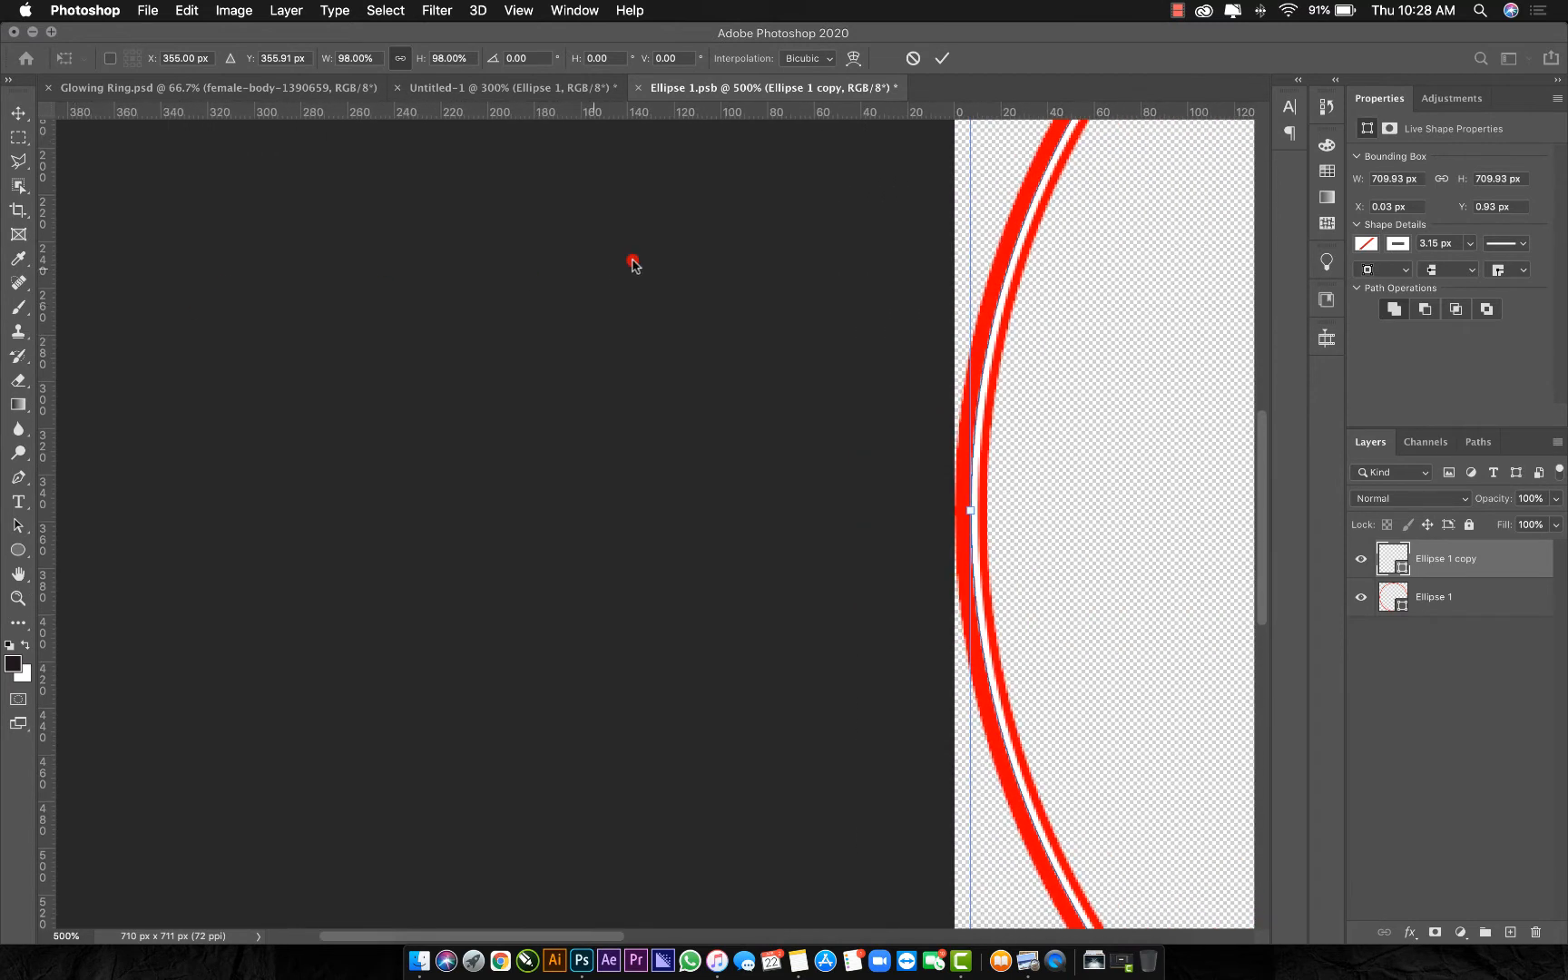
left_click(448, 59)
key("Right")
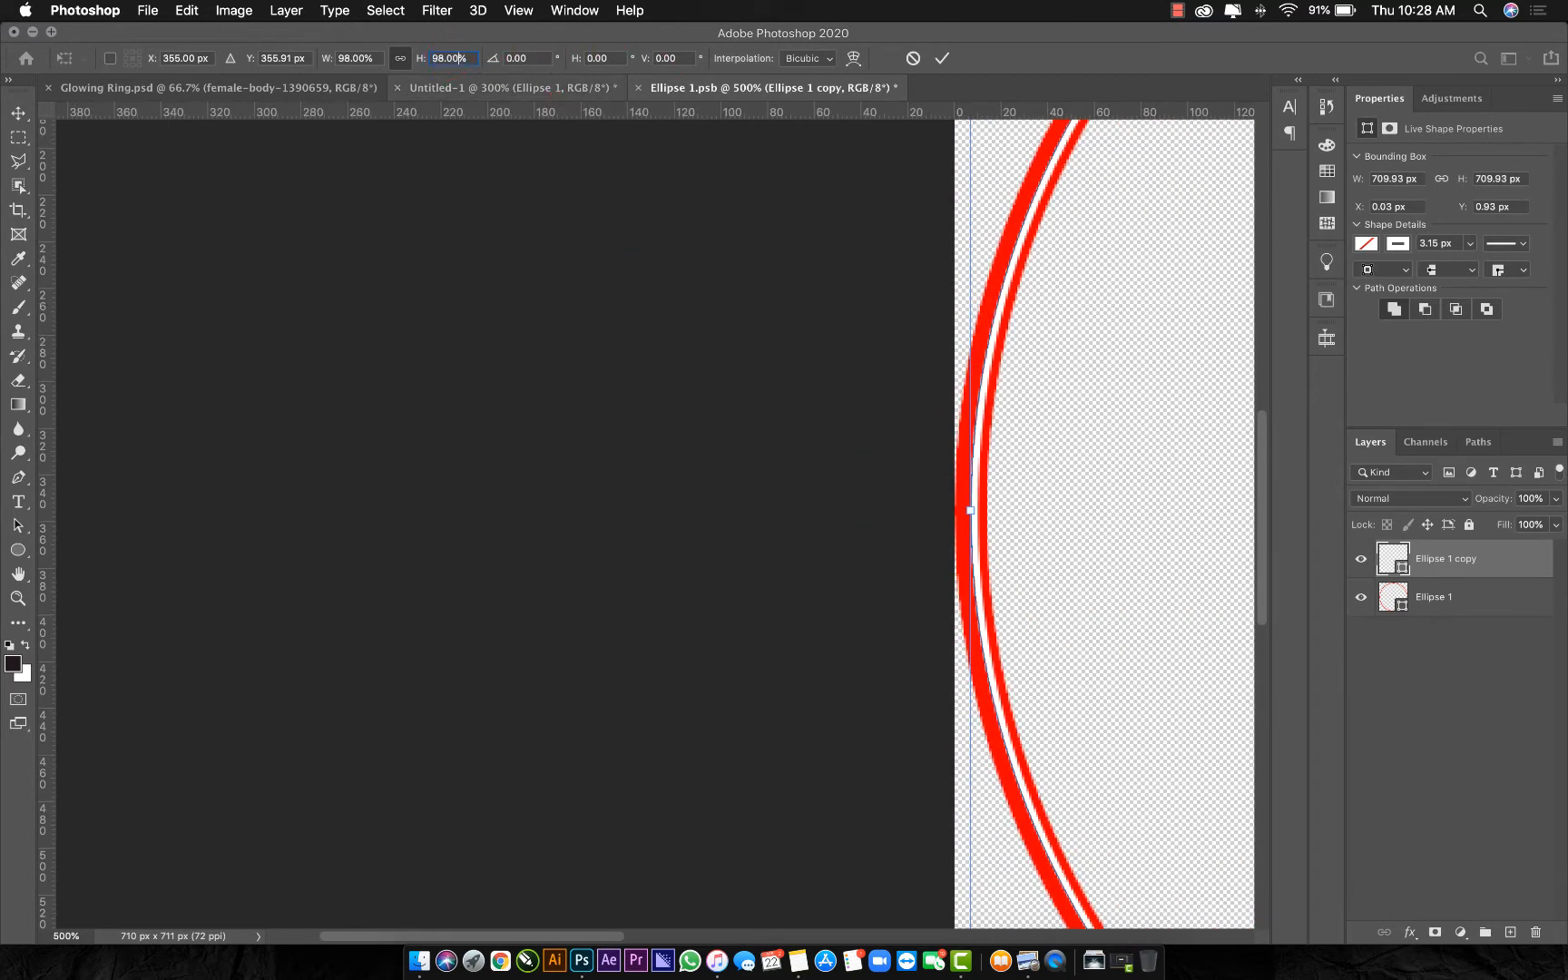
key("BackSpace")
type("5")
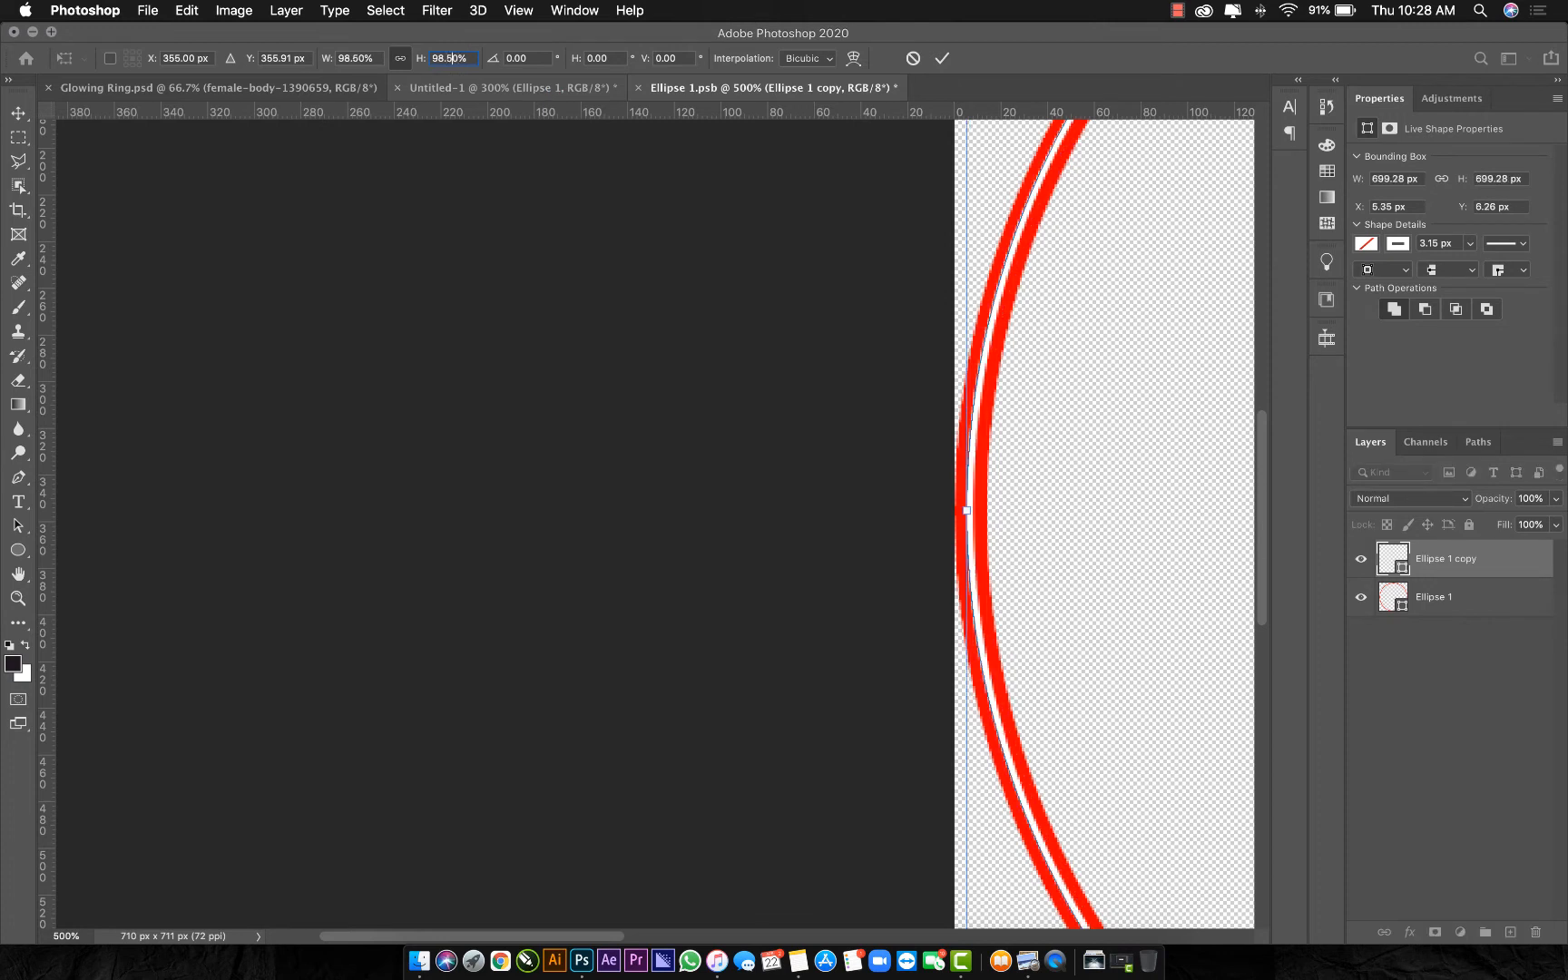
key("Return")
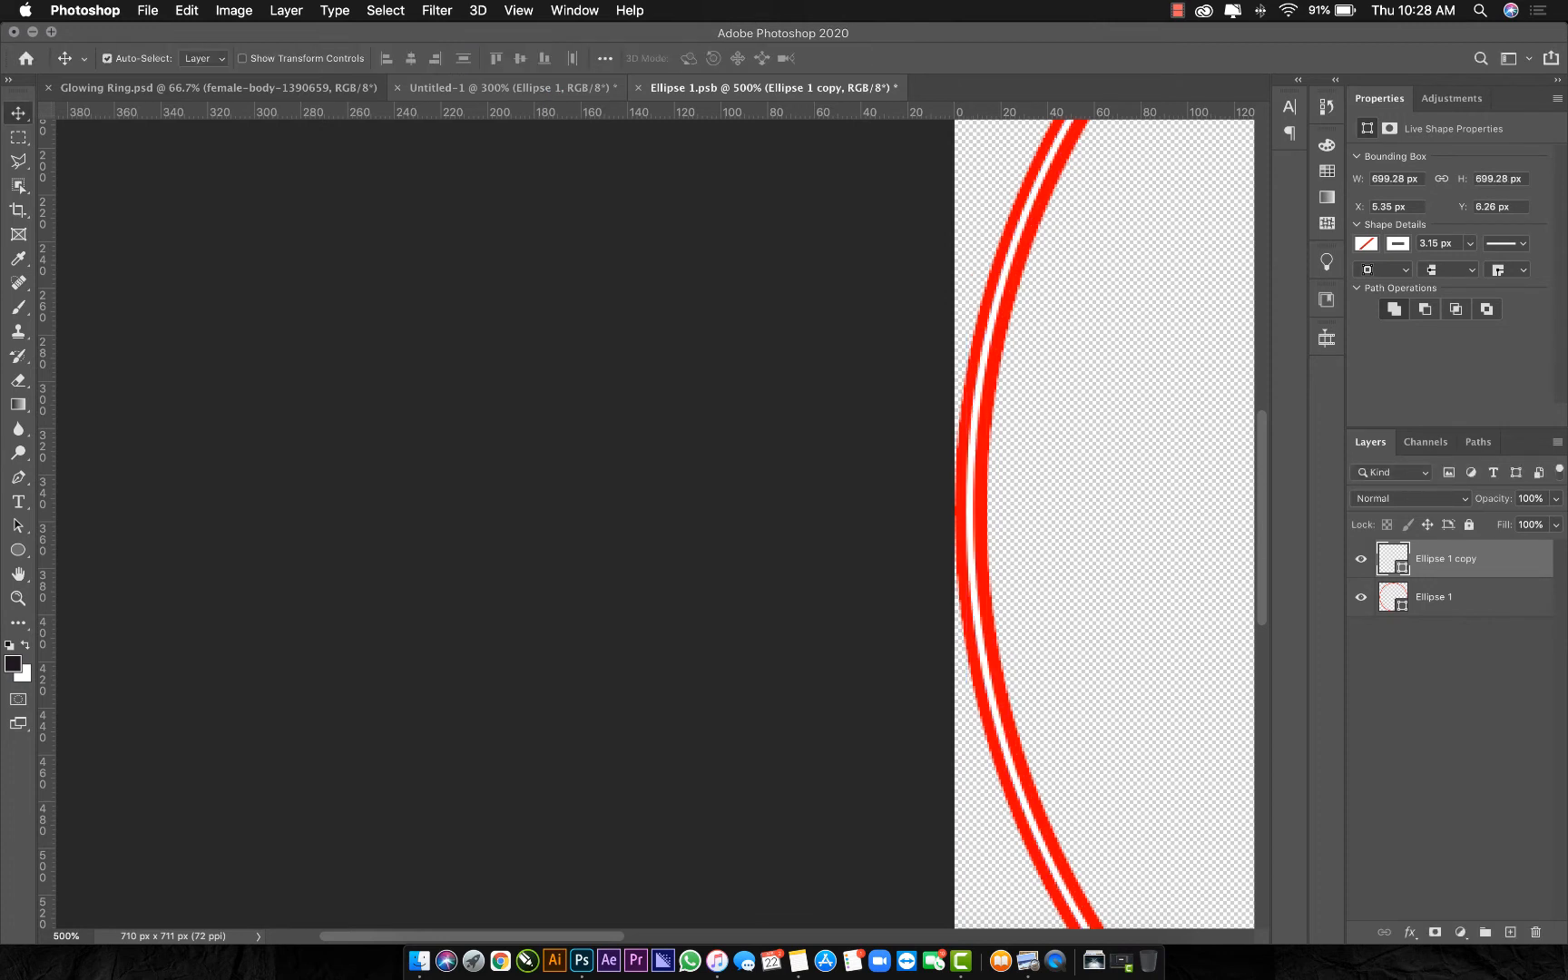
key("super+0")
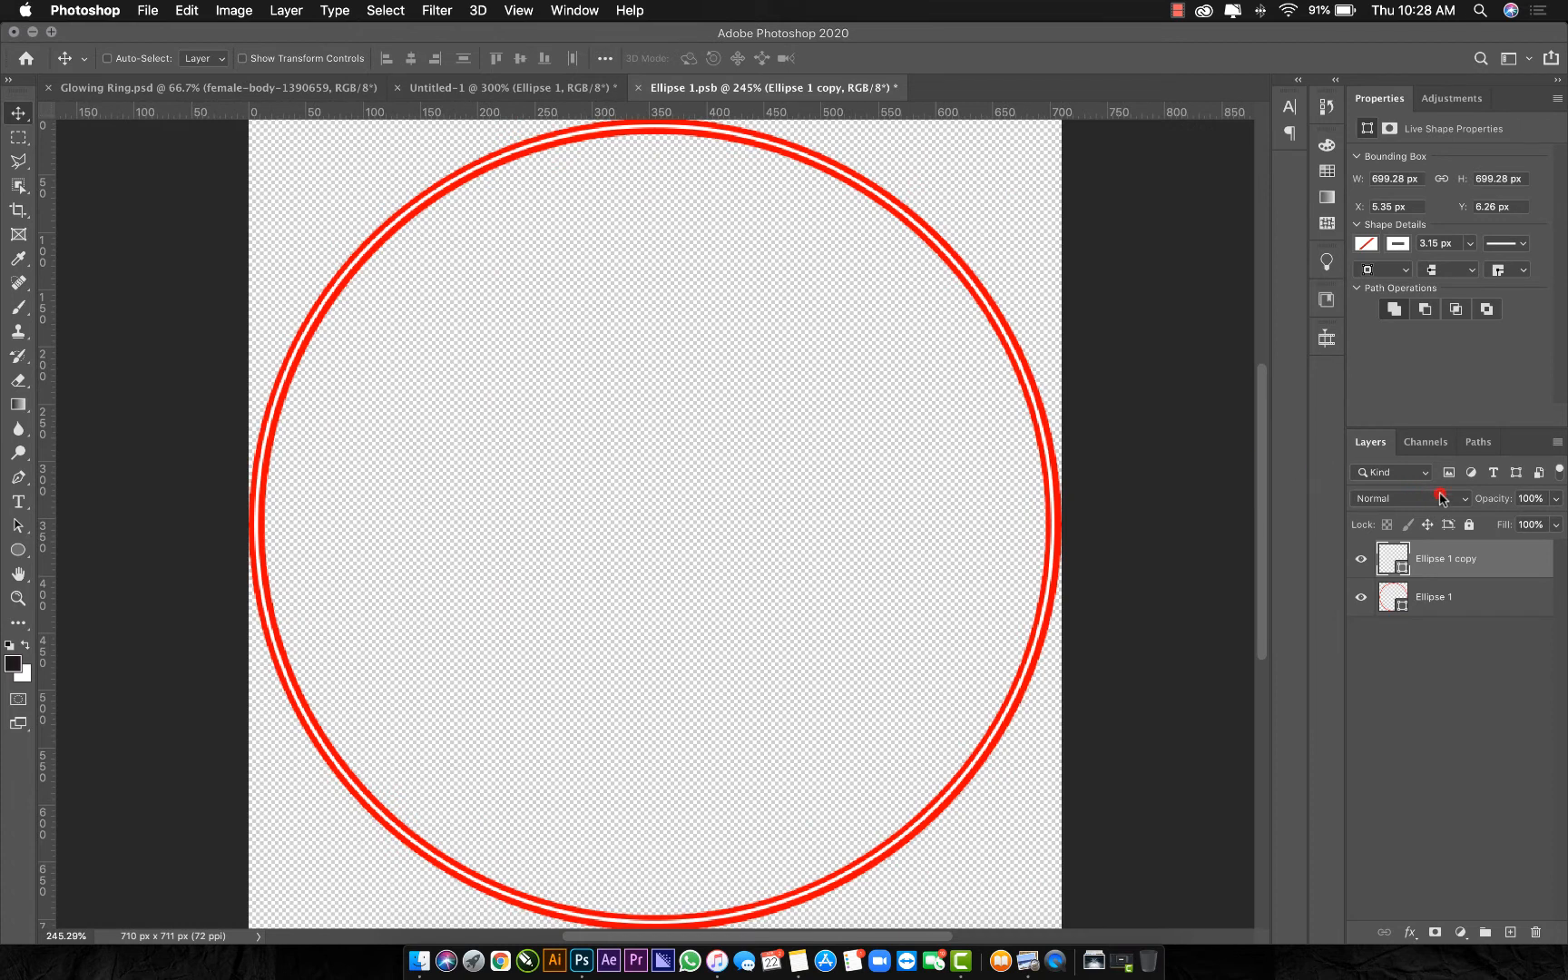
Convert the white ring copy to a smart object and add an outer glow to it
right_click(1511, 562)
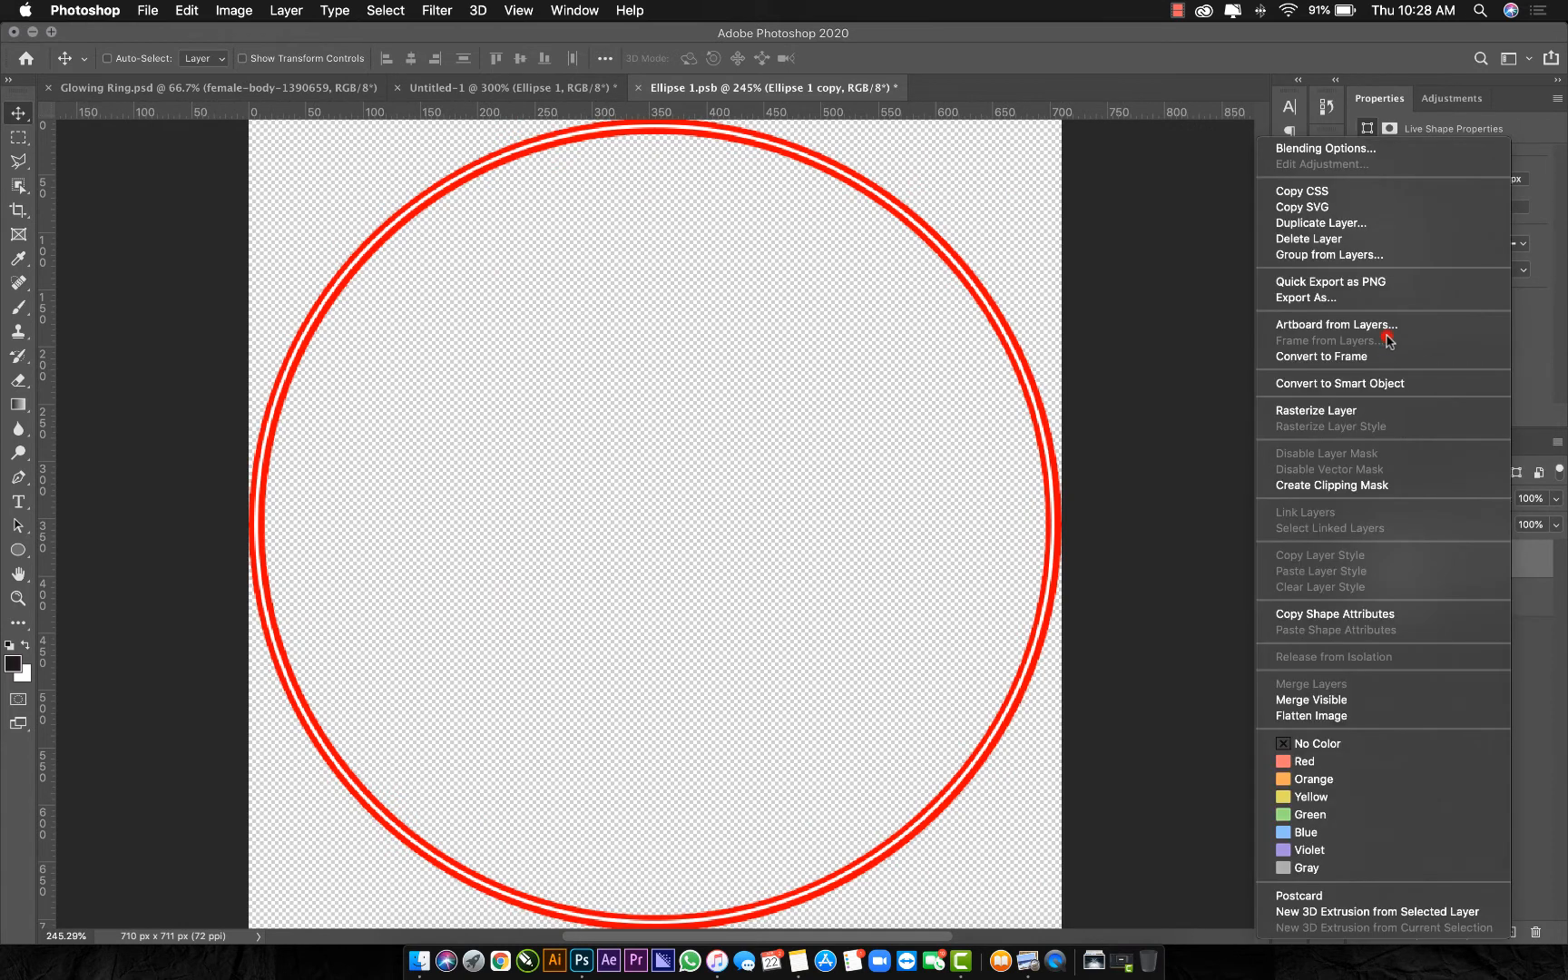
left_click(1403, 381)
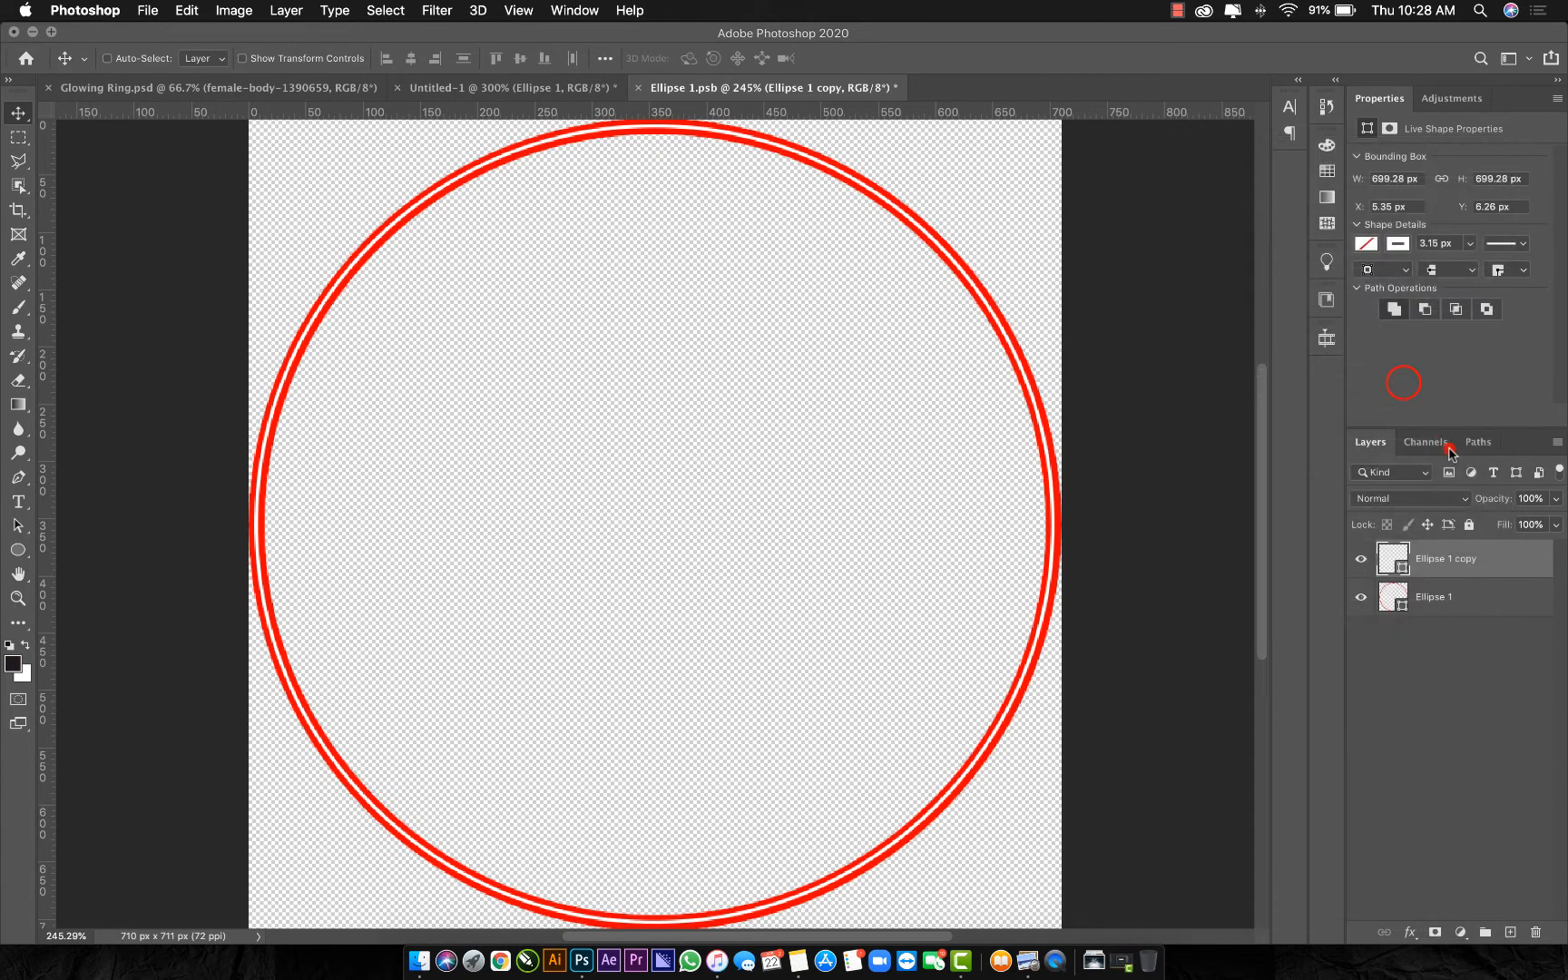
left_click(1504, 559)
double_click(1504, 558)
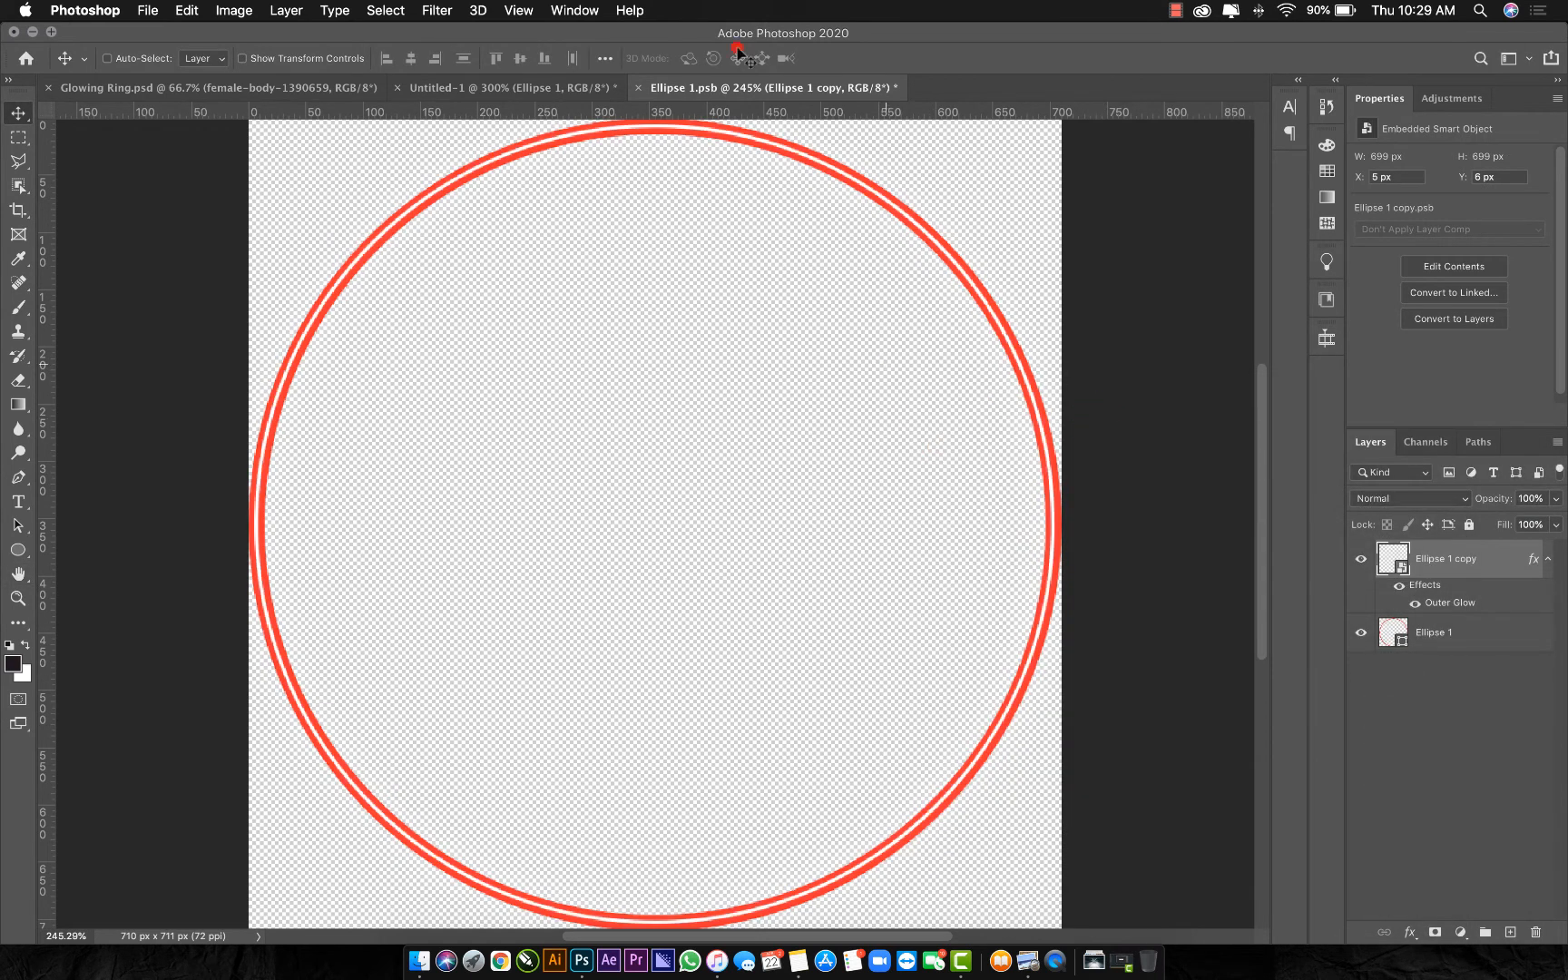
Soften the white ring copy with a Gaussian Blur of 1 pixel radius
left_click(438, 10)
mouse_move(476, 234)
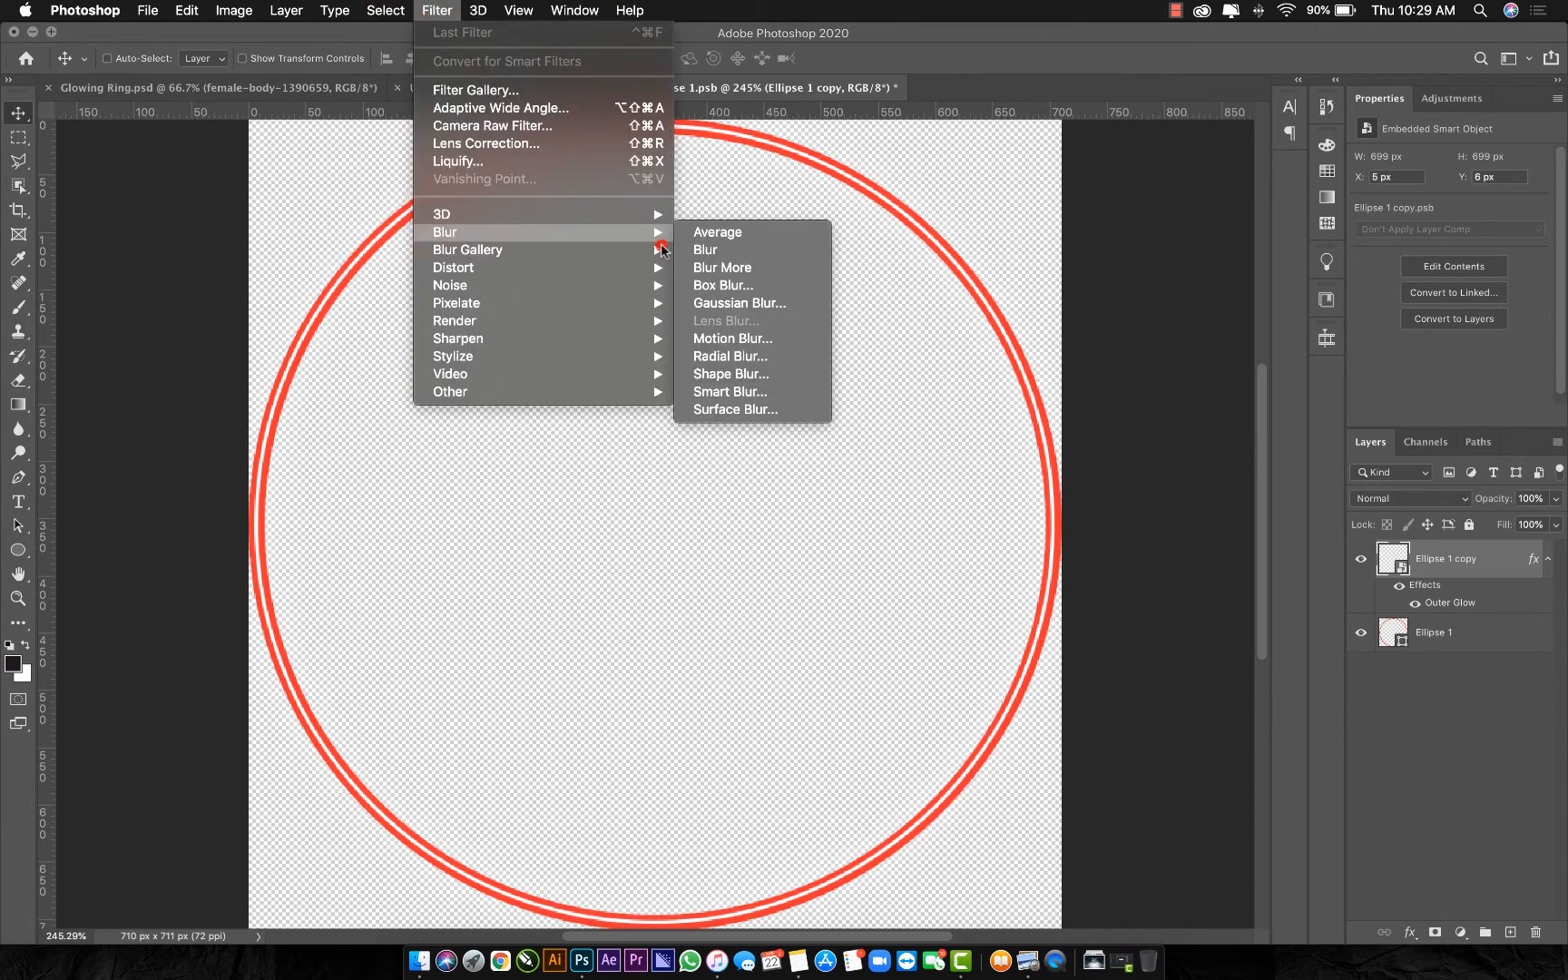
left_click(740, 303)
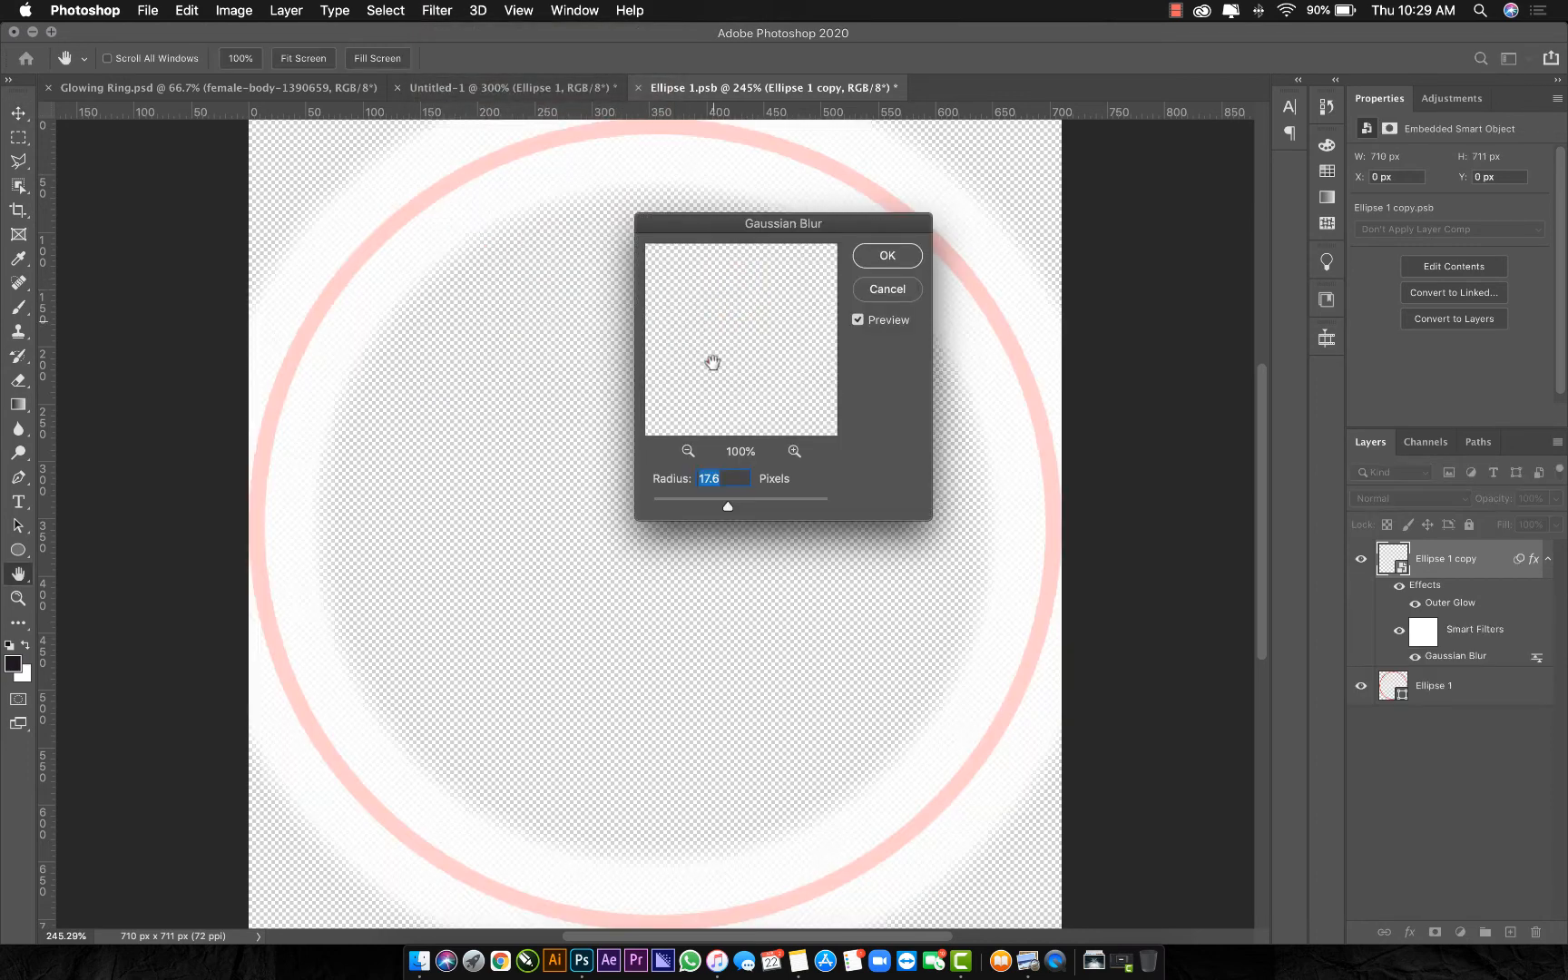
left_click_drag(670, 499, 659, 504)
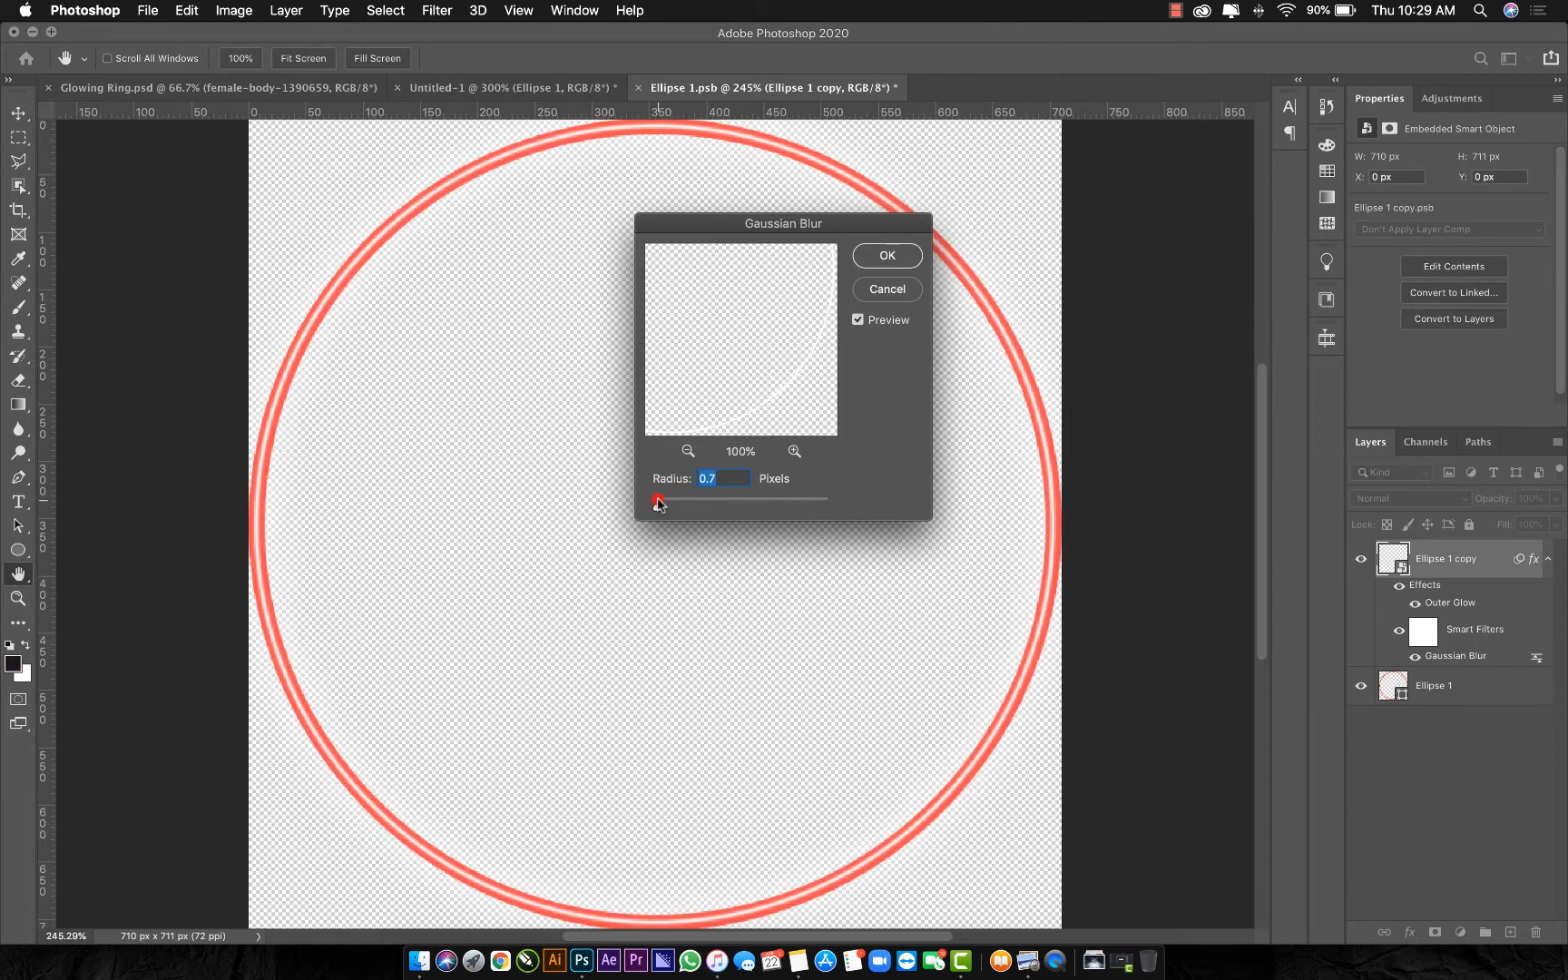
type("1")
left_click(884, 260)
Try 79% opacity on the white ring copy, save the smart object and check the result in the portrait document
mouse_move(1492, 498)
left_mouse_down()
mouse_move(1451, 506)
mouse_move(1472, 506)
left_mouse_up()
key("super+s")
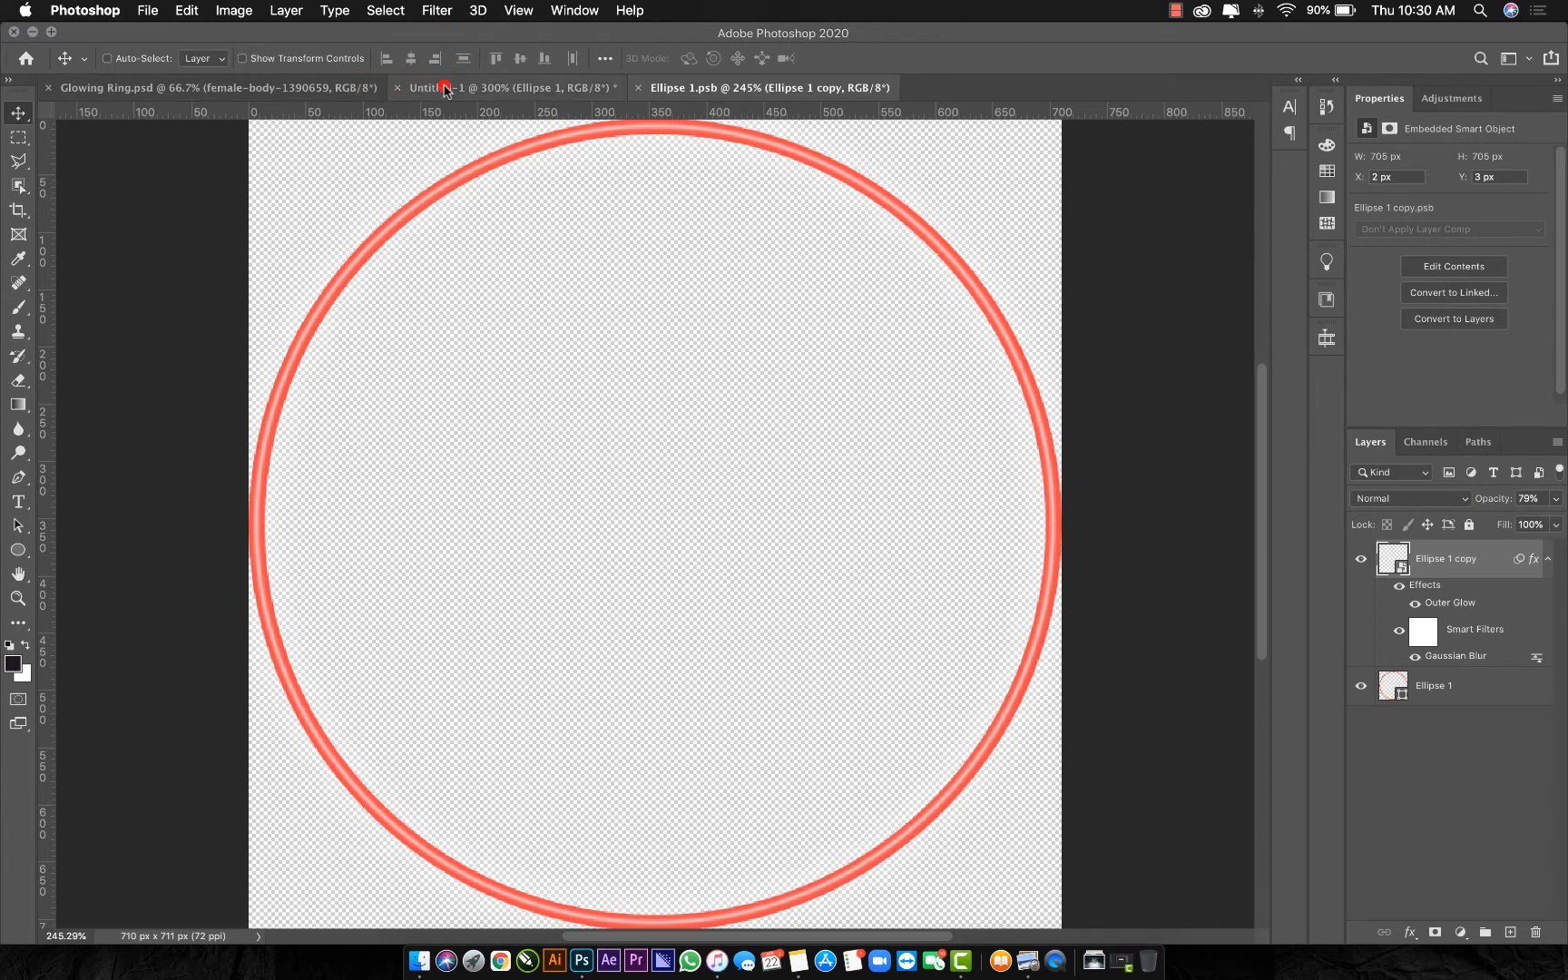
left_click(441, 88)
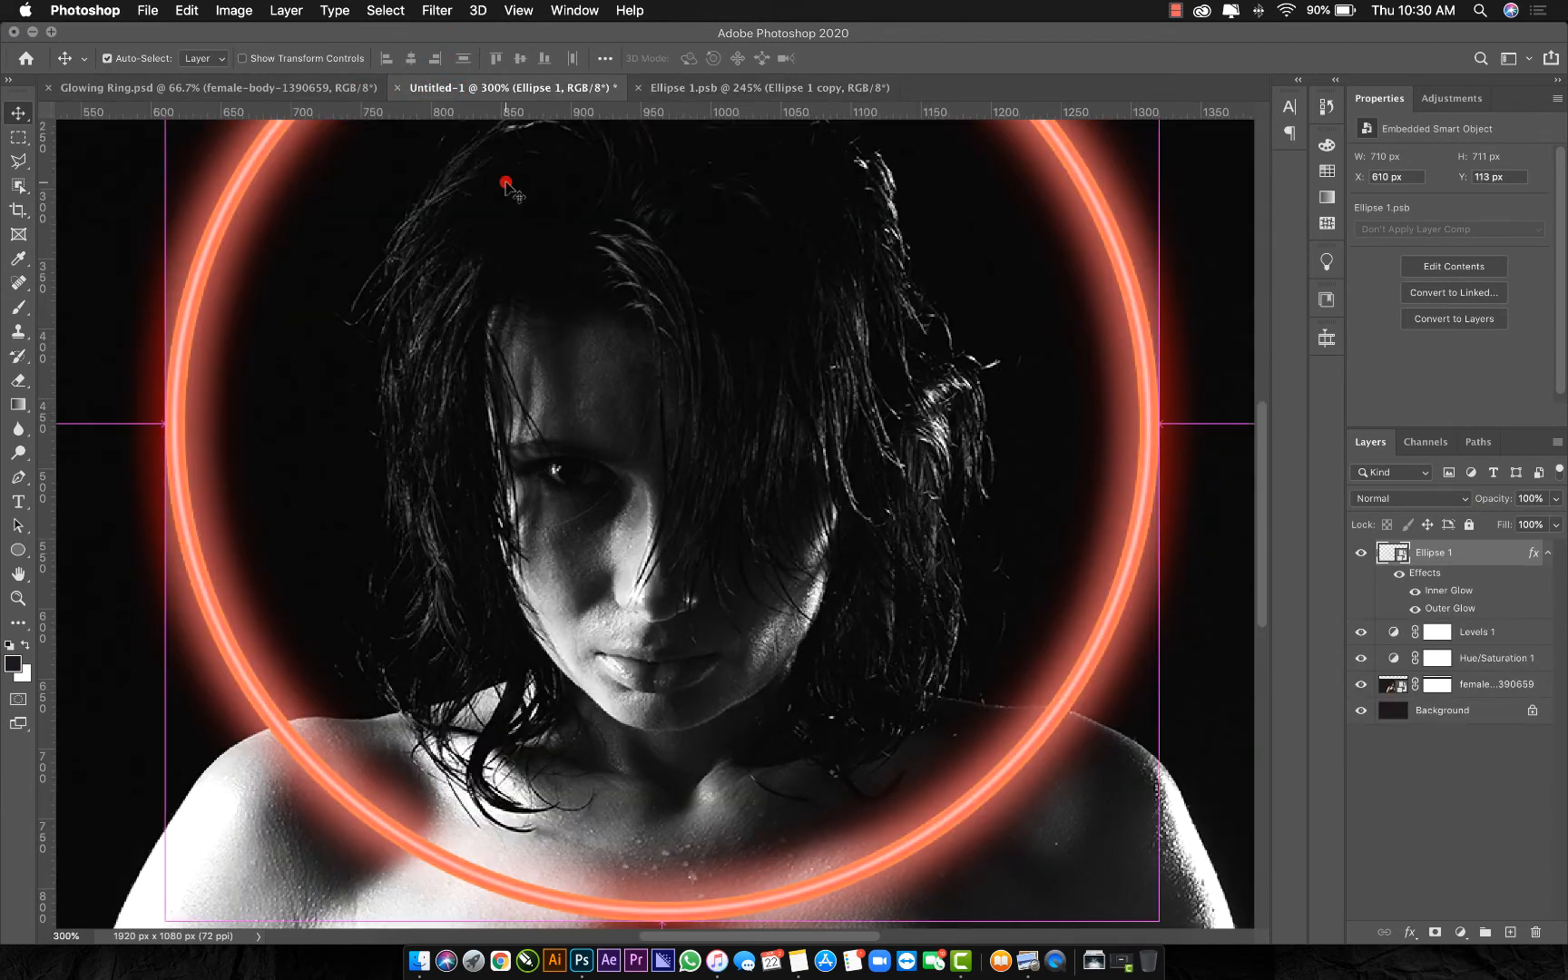
key("super+0")
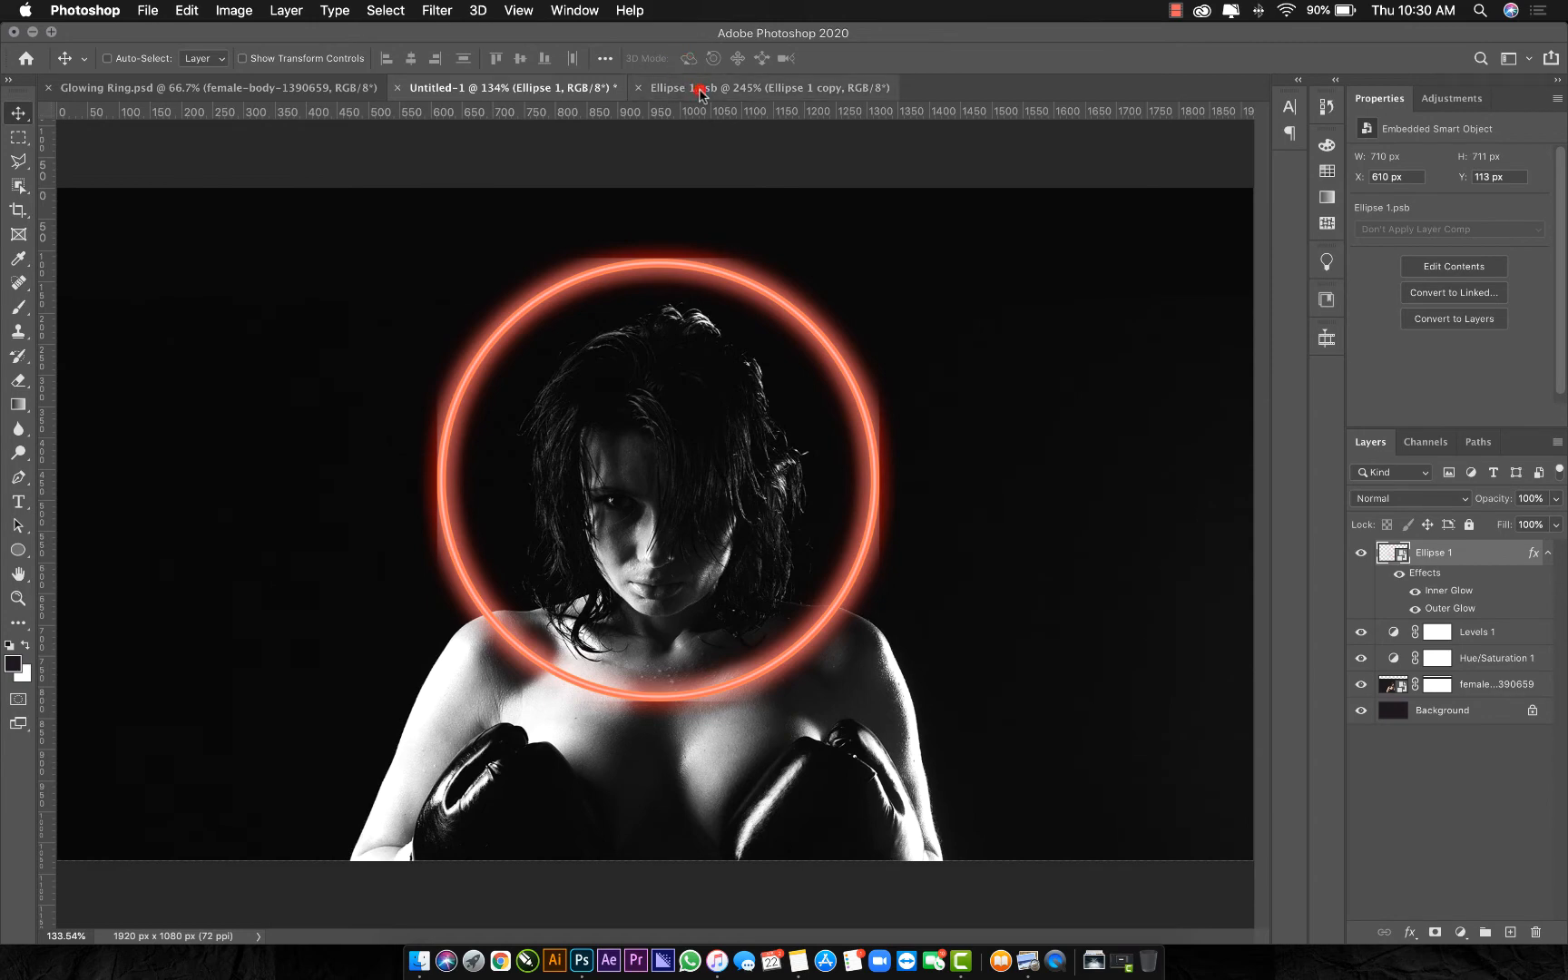
Scale both ring layers inside the Ellipse 1 smart object proportionally to 84% and save it
left_click(700, 88)
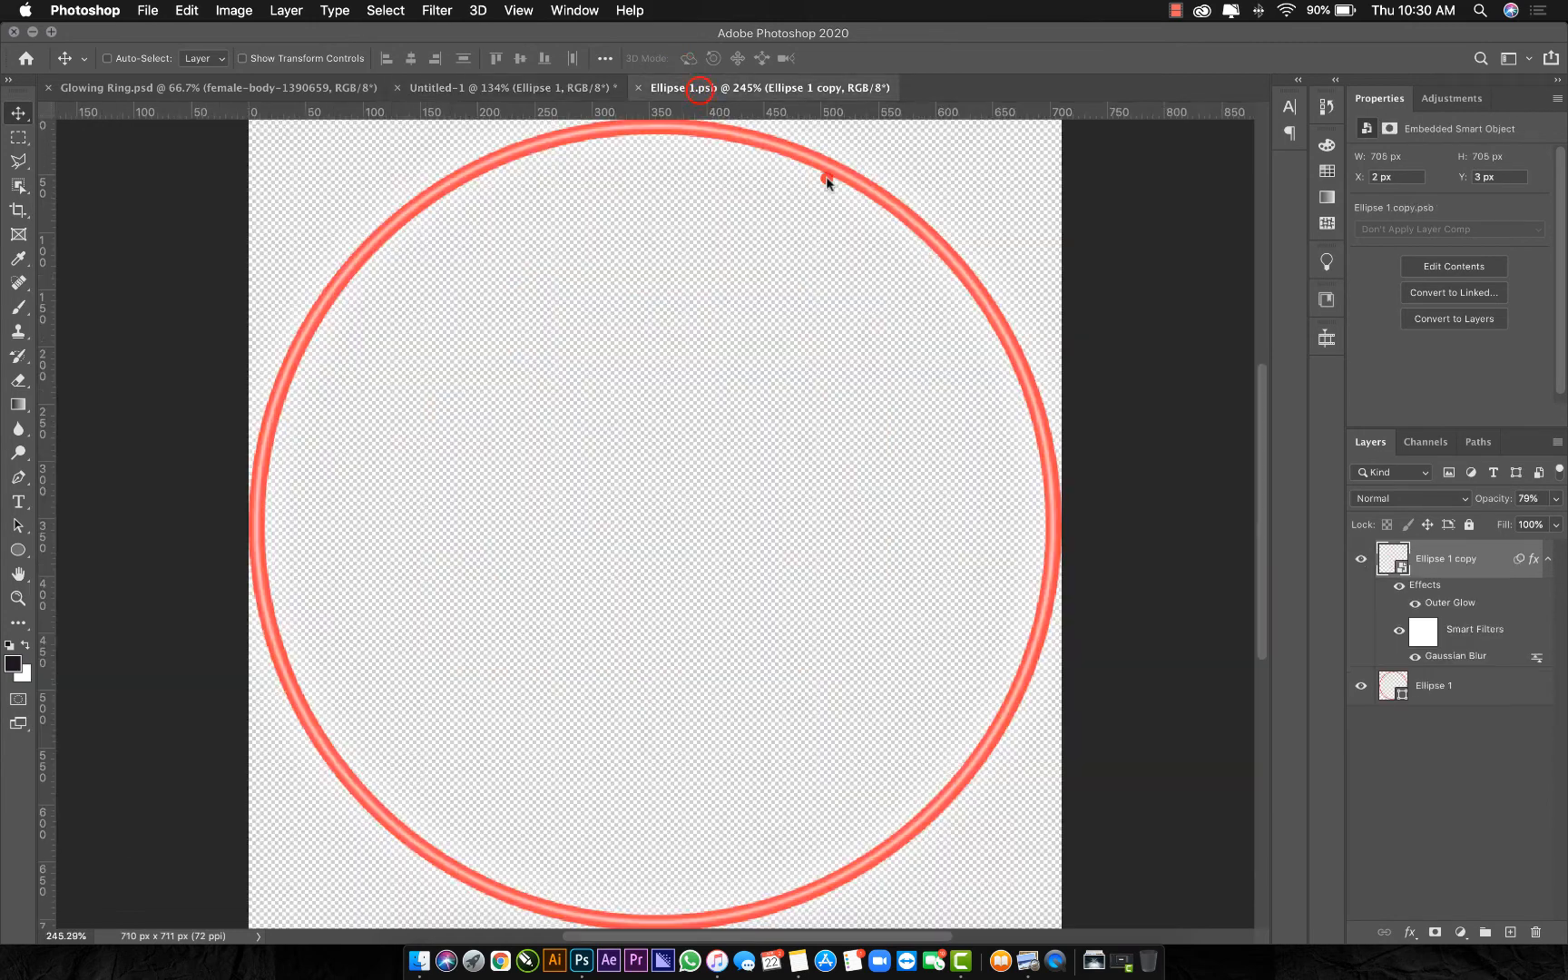
left_click(1453, 686)
key("super+t")
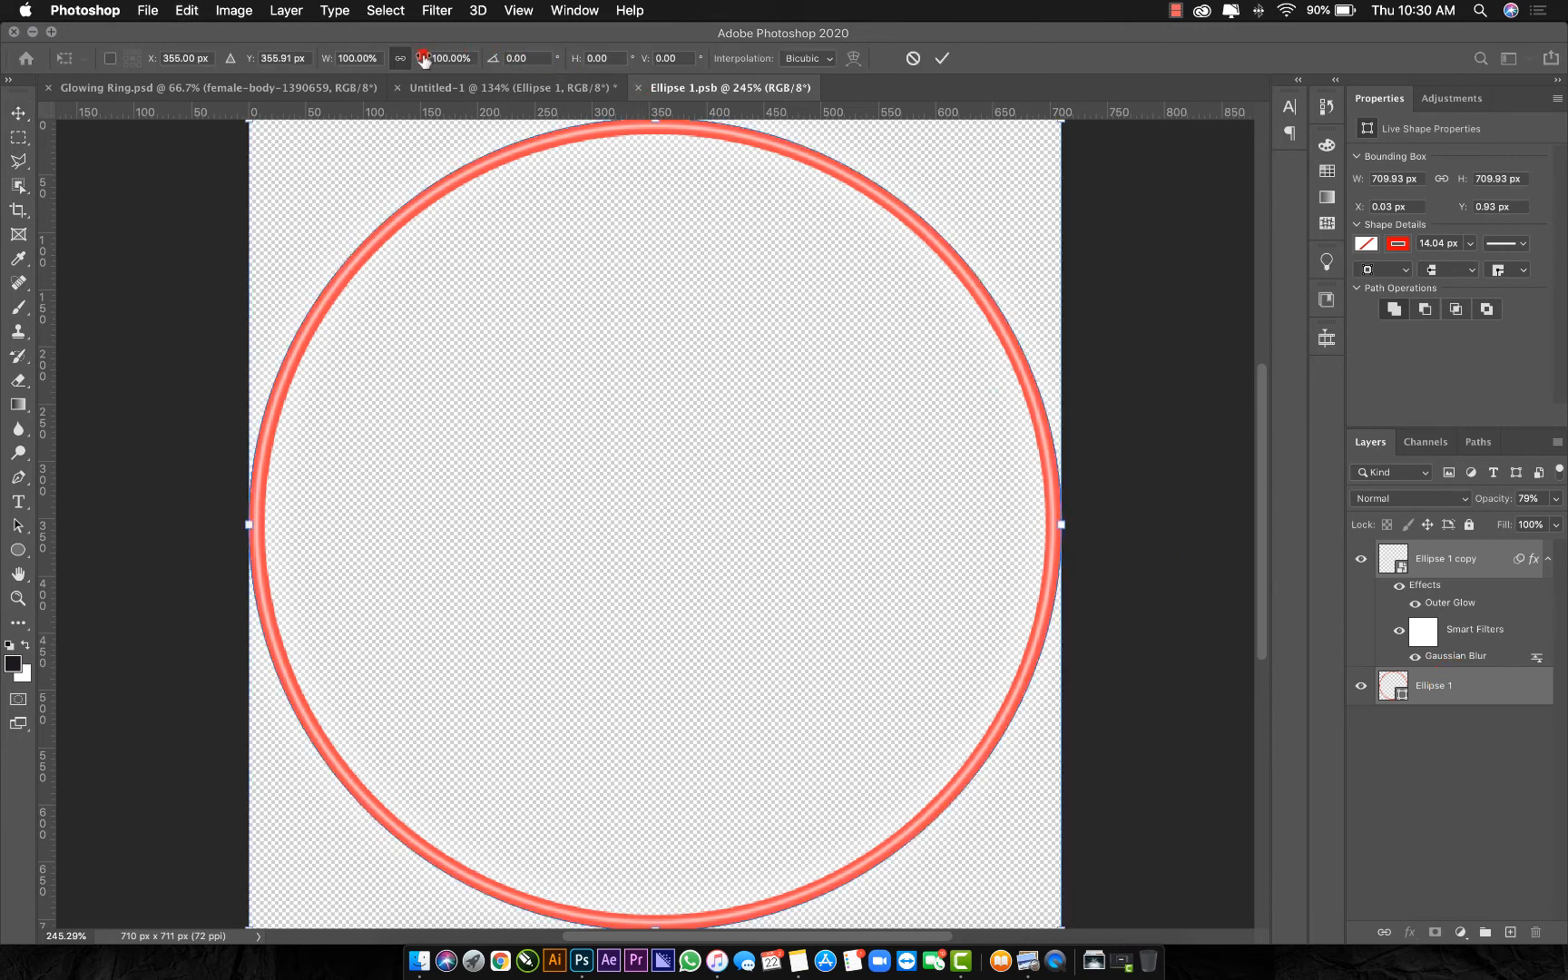
left_click_drag(422, 60, 406, 62)
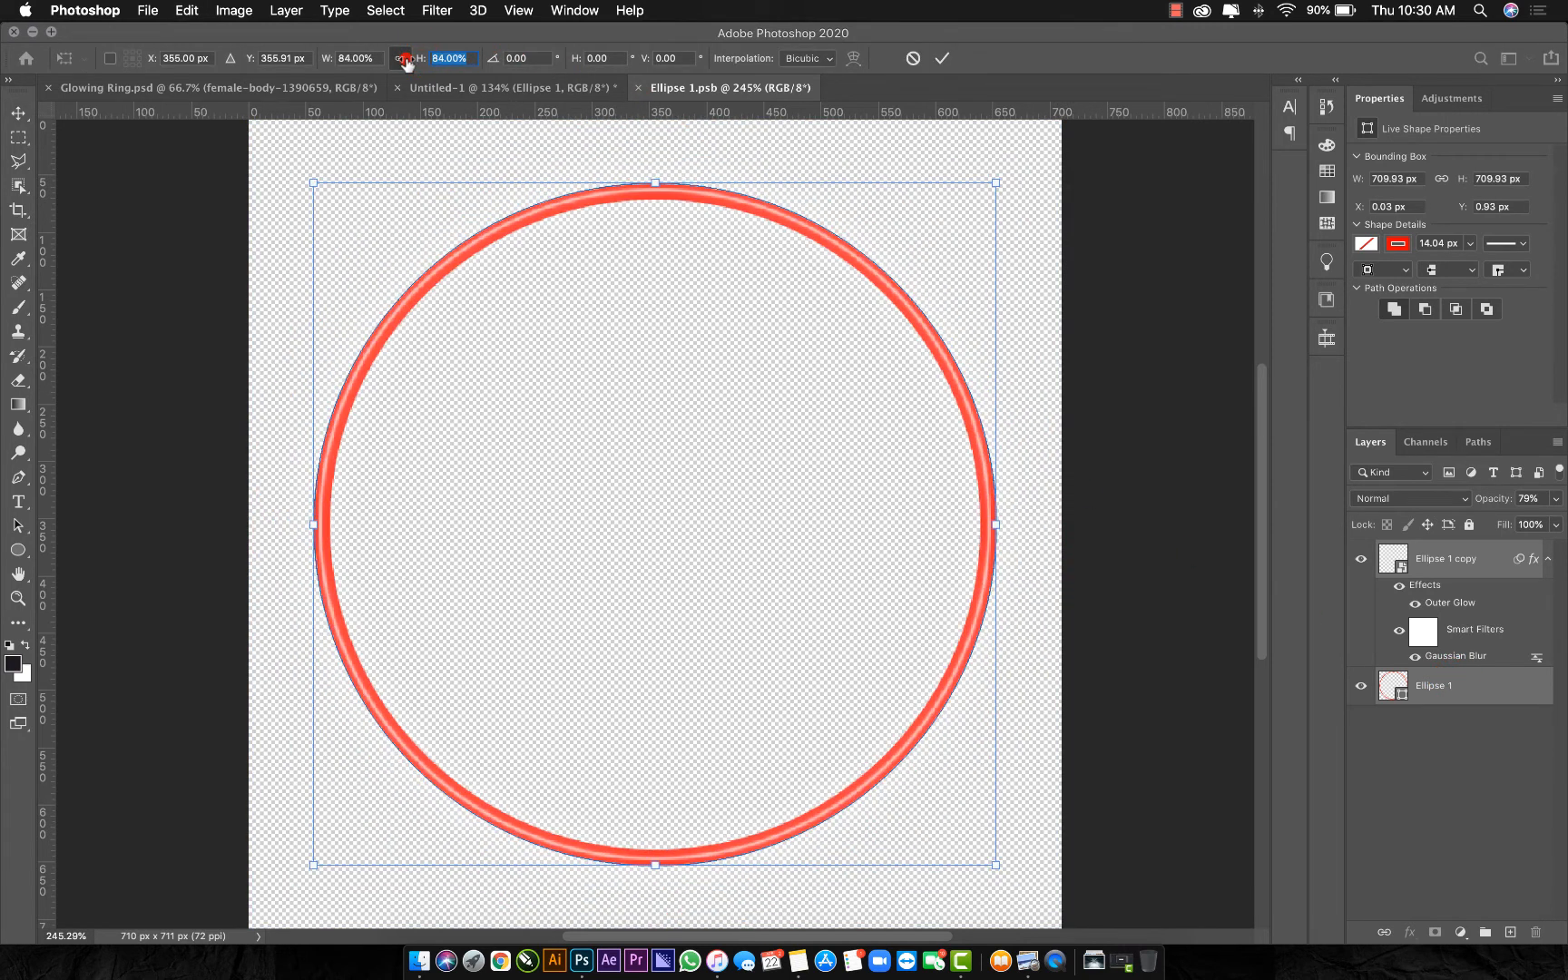
key("Return")
key("super+s")
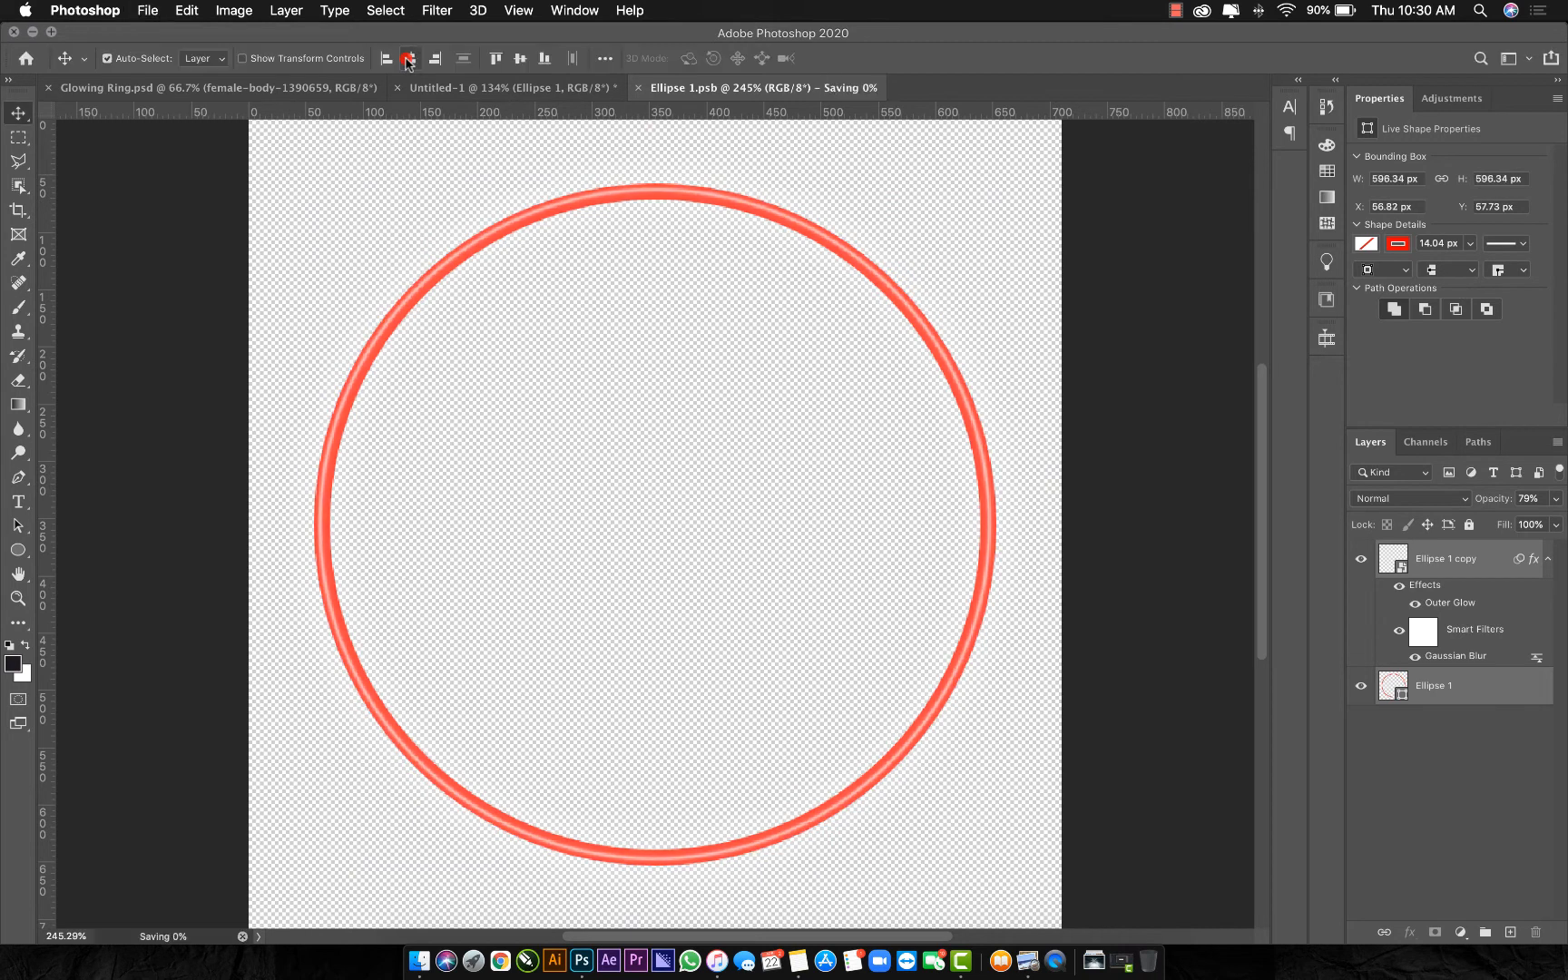
Enlarge the ring smart object around the head in the portrait document to about 824 px across
left_click(445, 88)
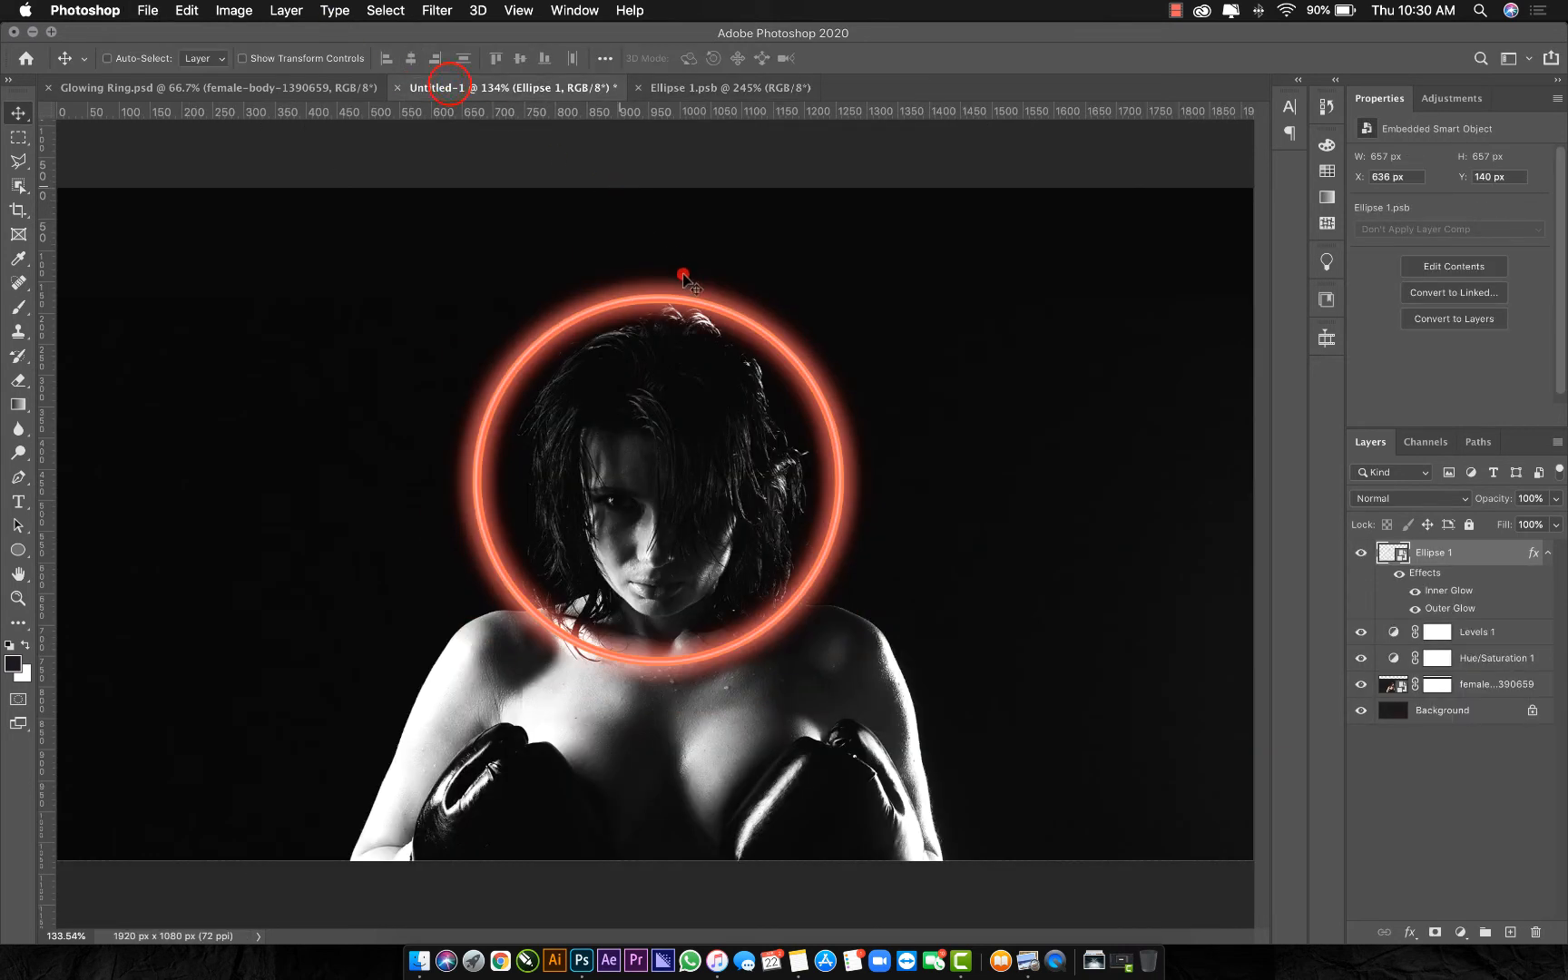
key("super+t")
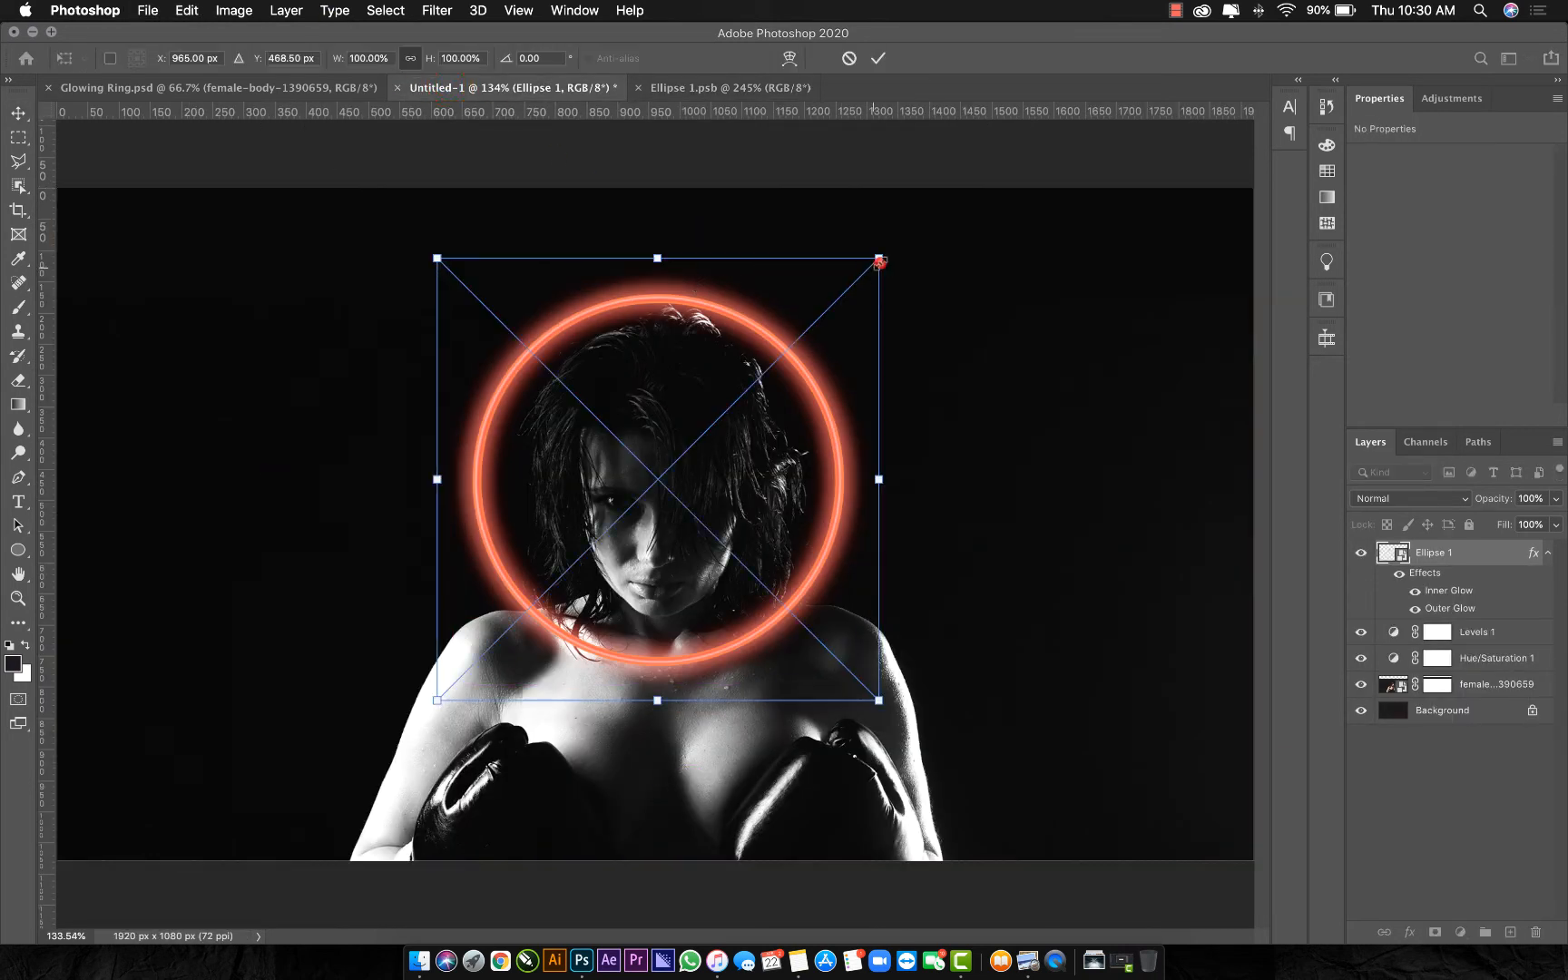
left_click_drag(879, 261, 949, 224)
key("Return")
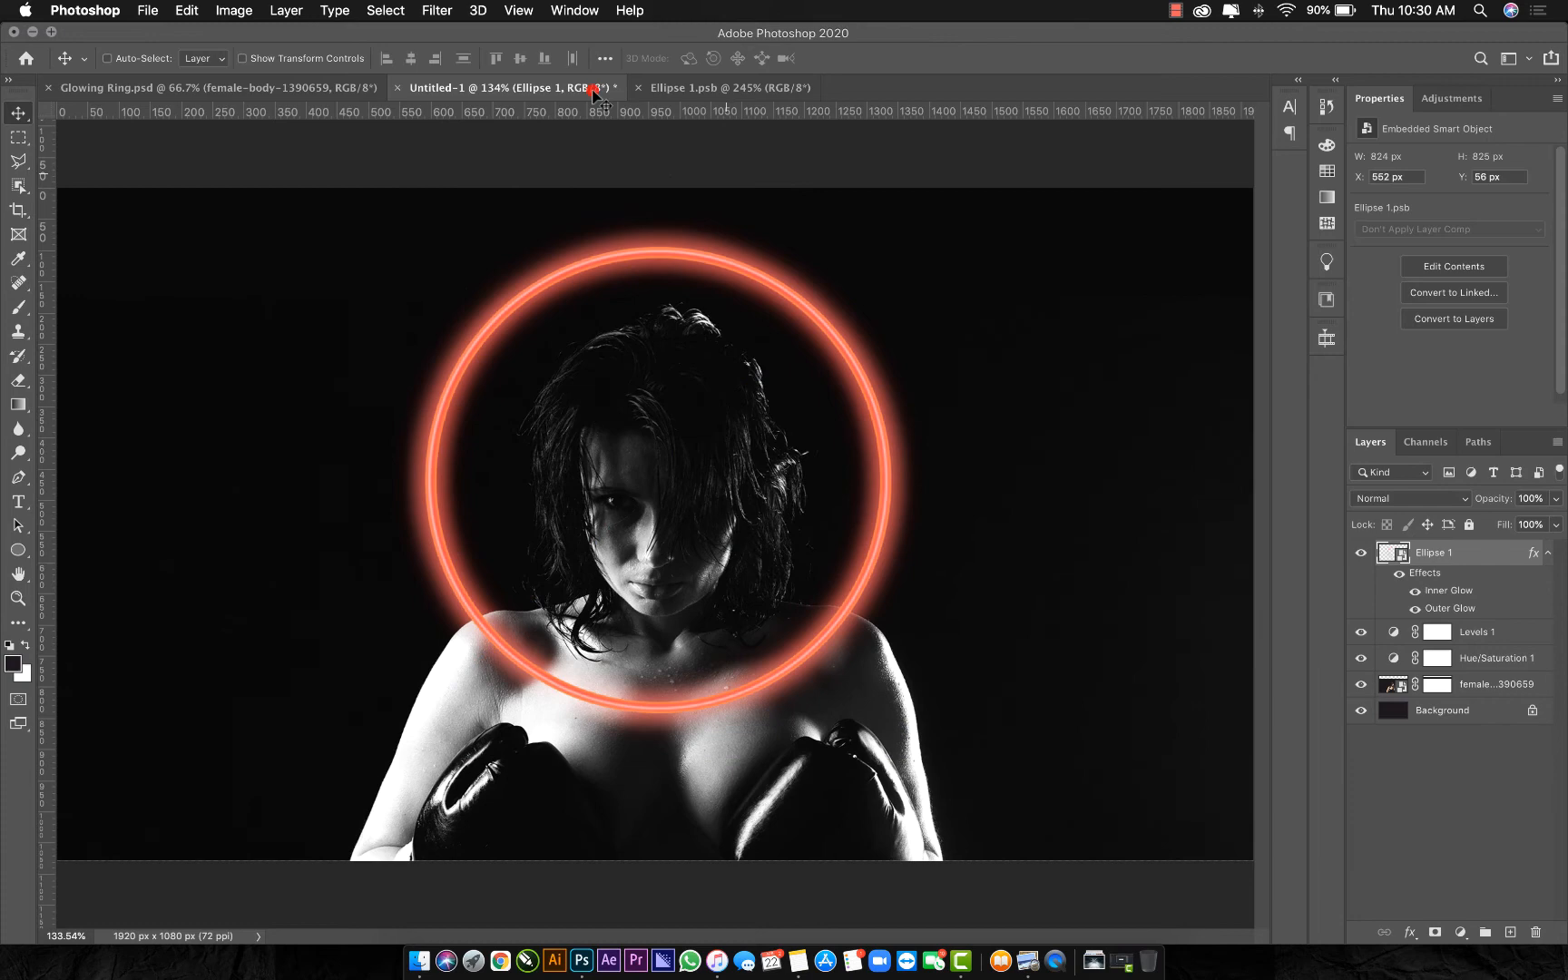
Lower the white ring copy's opacity to 45% inside the smart object, save it and compare the result in the portrait document
left_click(683, 87)
left_click(1486, 555)
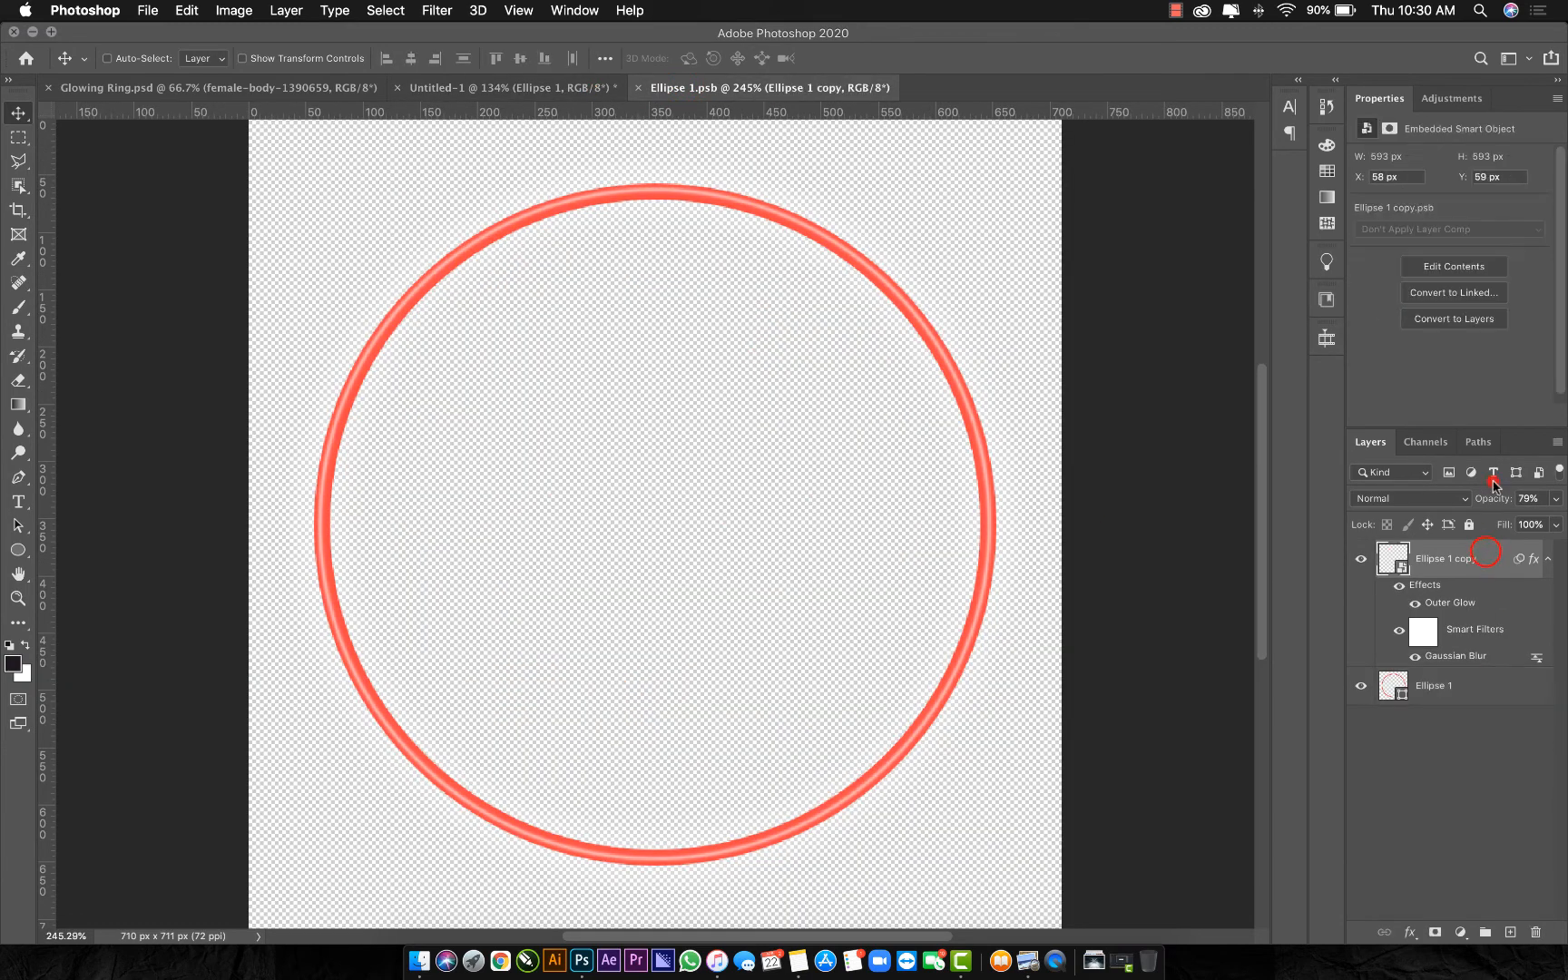
mouse_move(1491, 499)
left_mouse_down()
mouse_move(1455, 504)
mouse_move(1498, 504)
left_mouse_up()
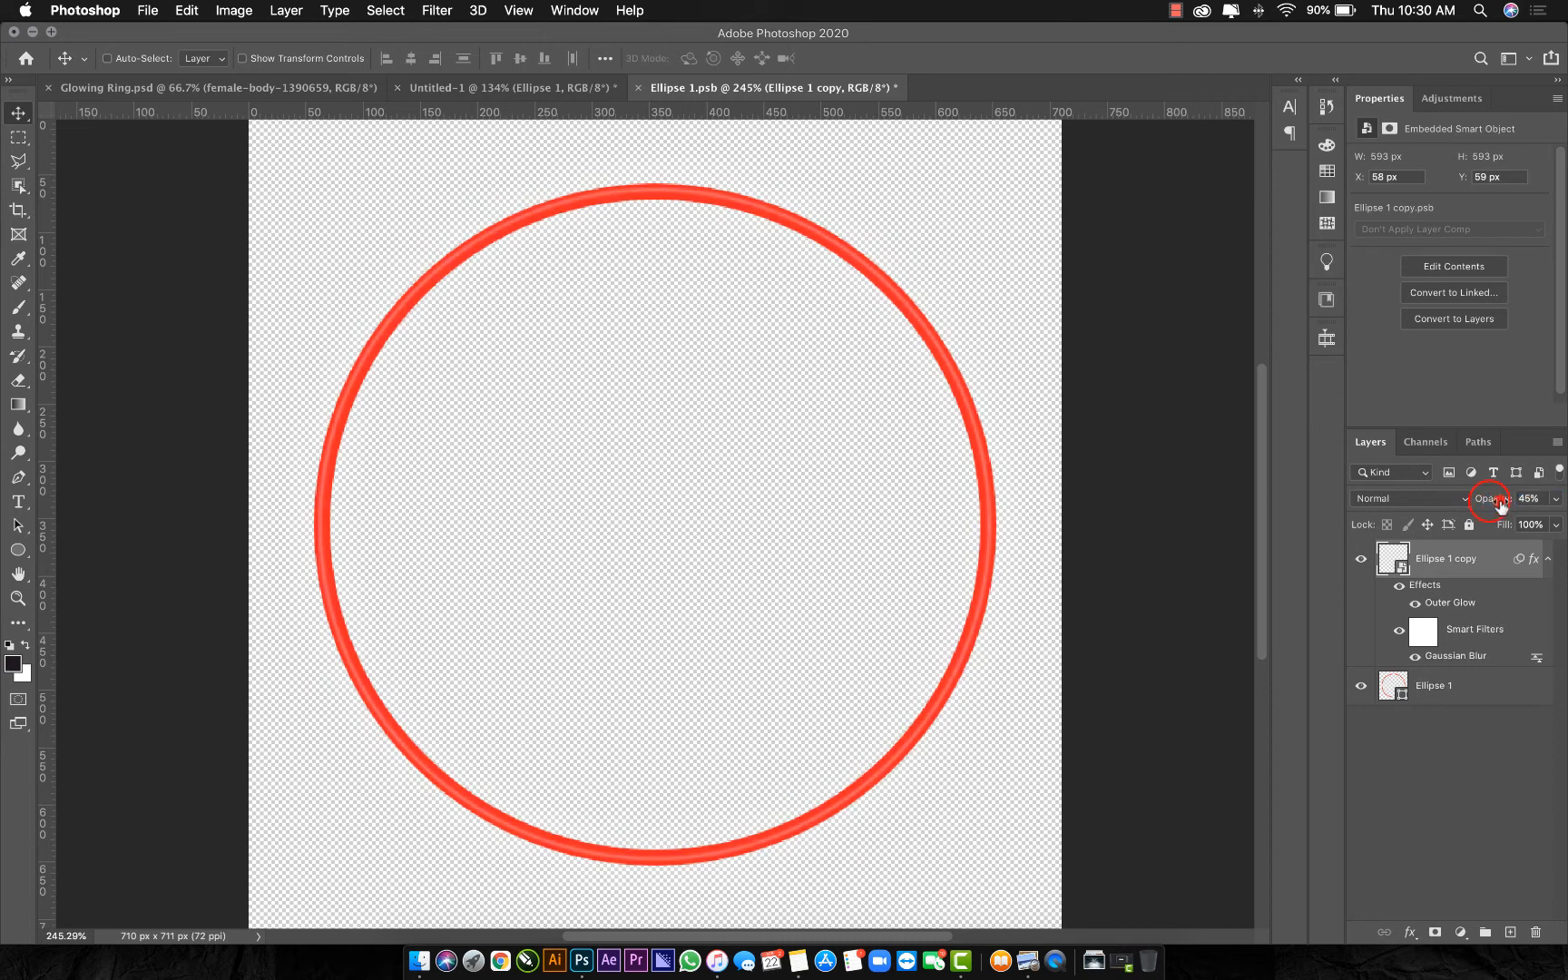
key("super+s")
left_click(501, 86)
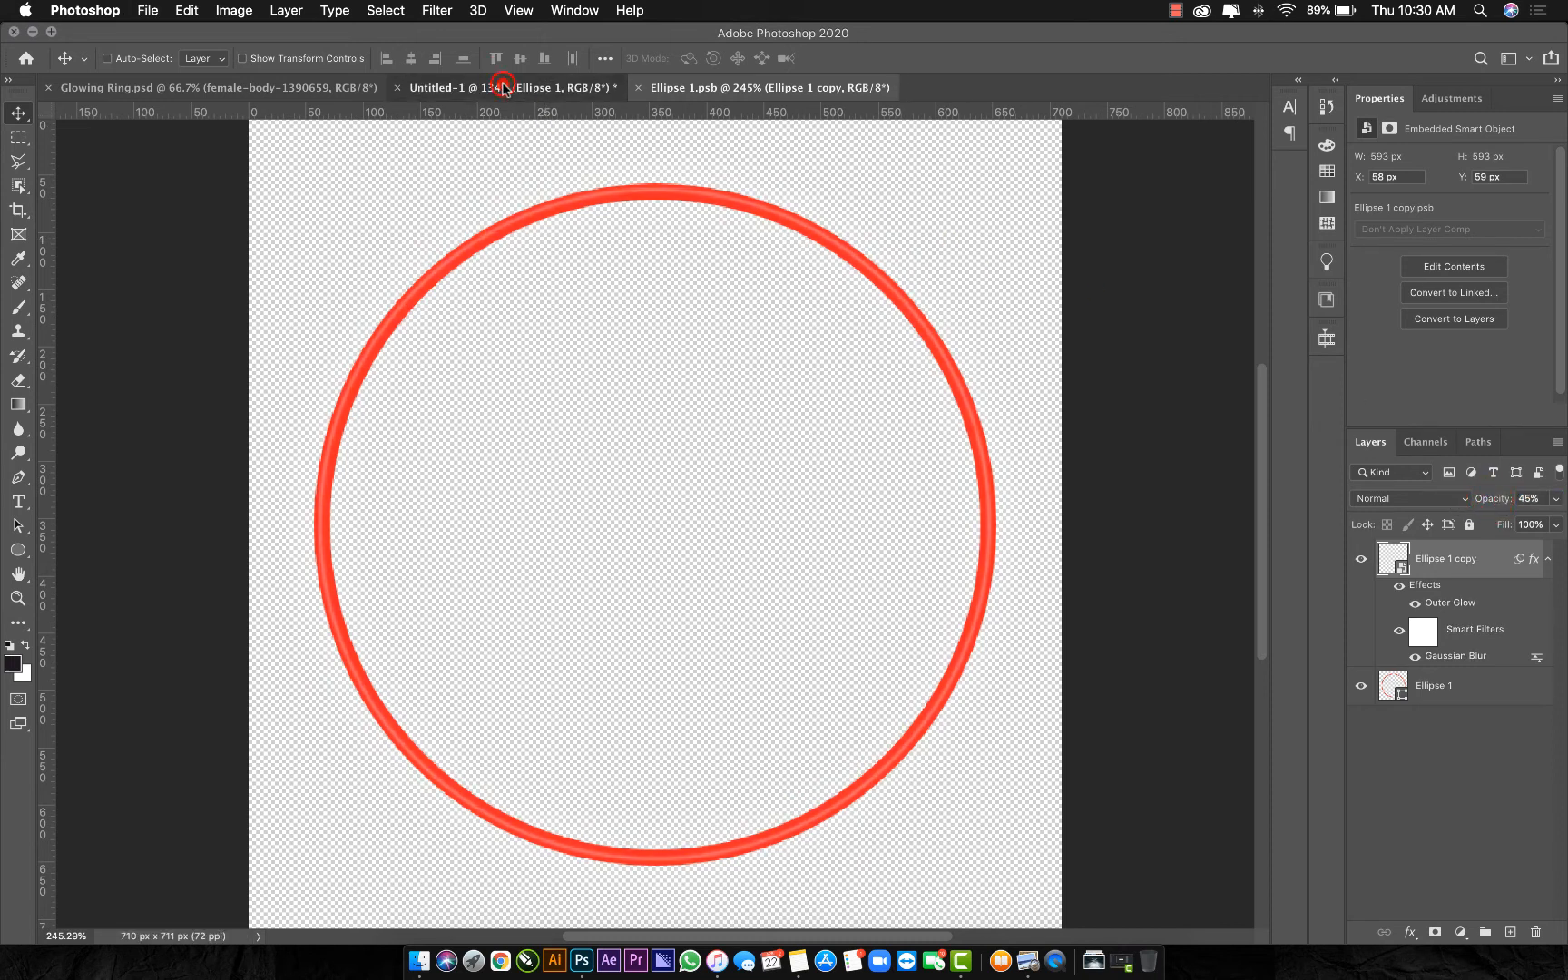
key("super+z")
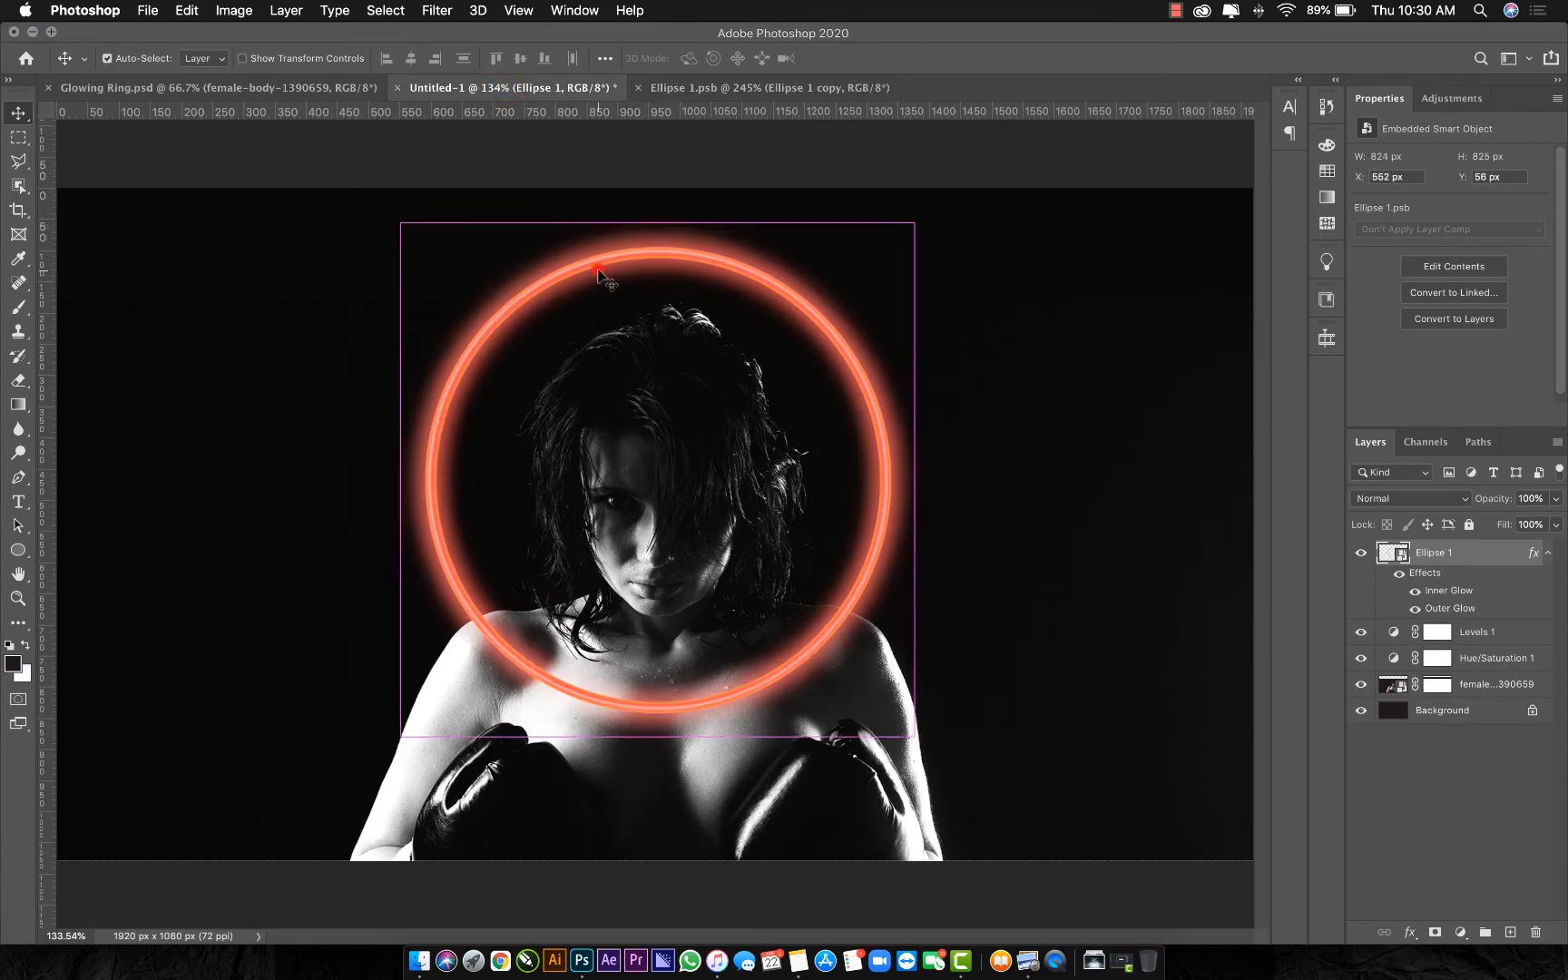
key("super+shift+z")
key("super+z")
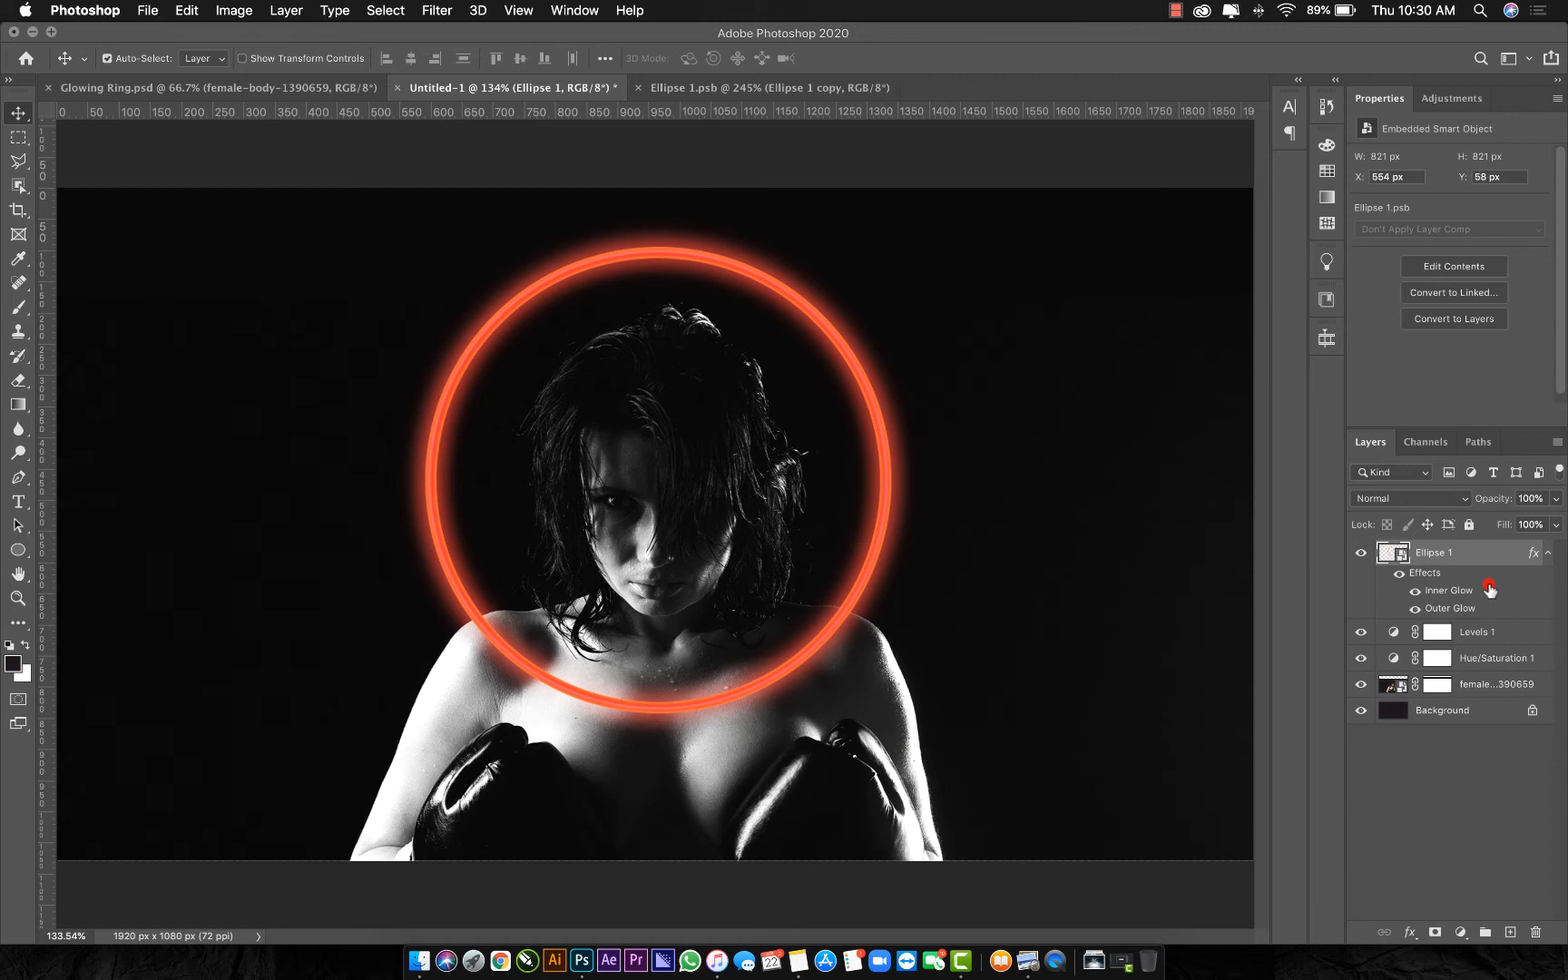
Duplicate the Ellipse 1 ring layer in the portrait document, turning off the copy's inner glow and reducing its fill
key("super+j")
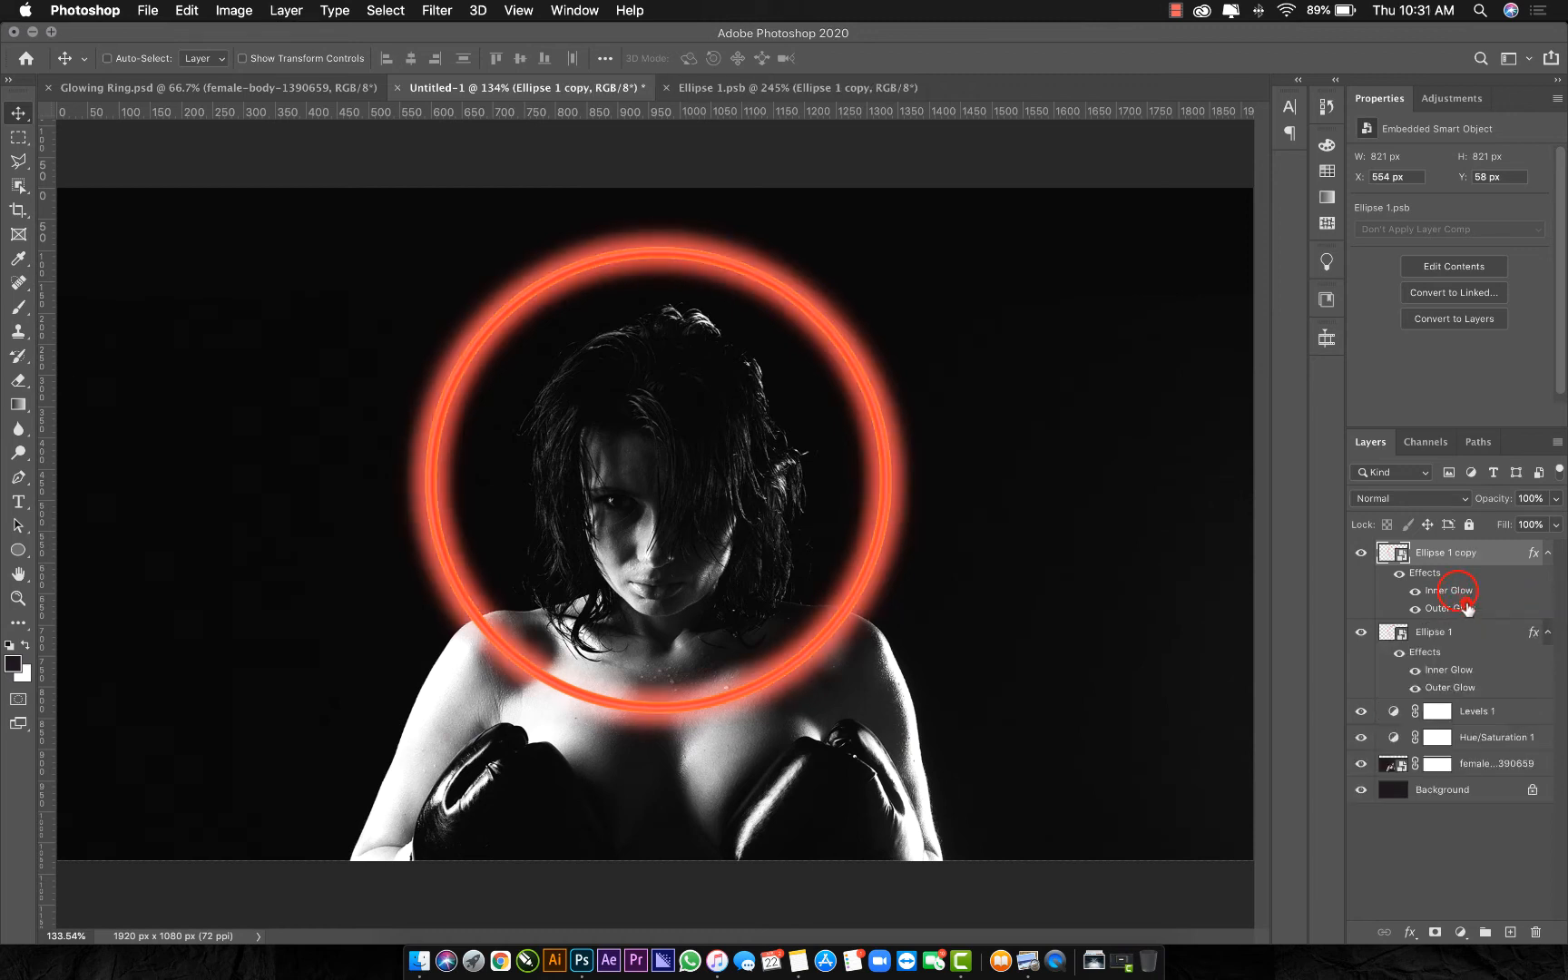
left_click(1415, 594)
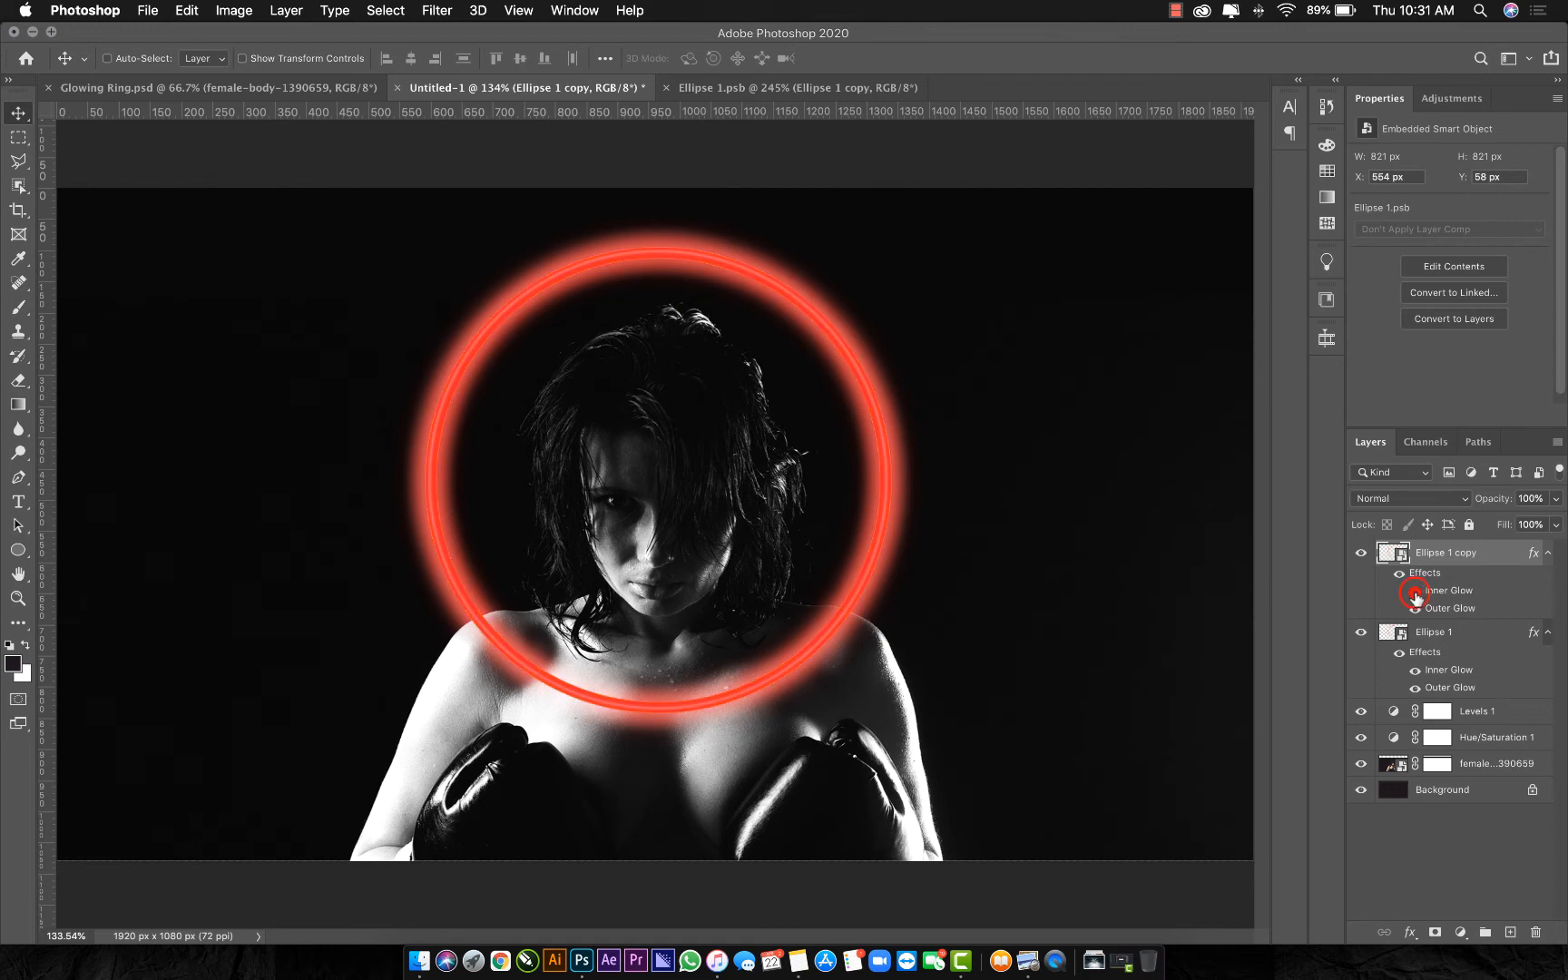
left_click_drag(1504, 524, 1332, 542)
Set the Ellipse 1 copy's outer glow to 125 px size and 73% opacity, comparing the ring with and without it
double_click(1472, 606)
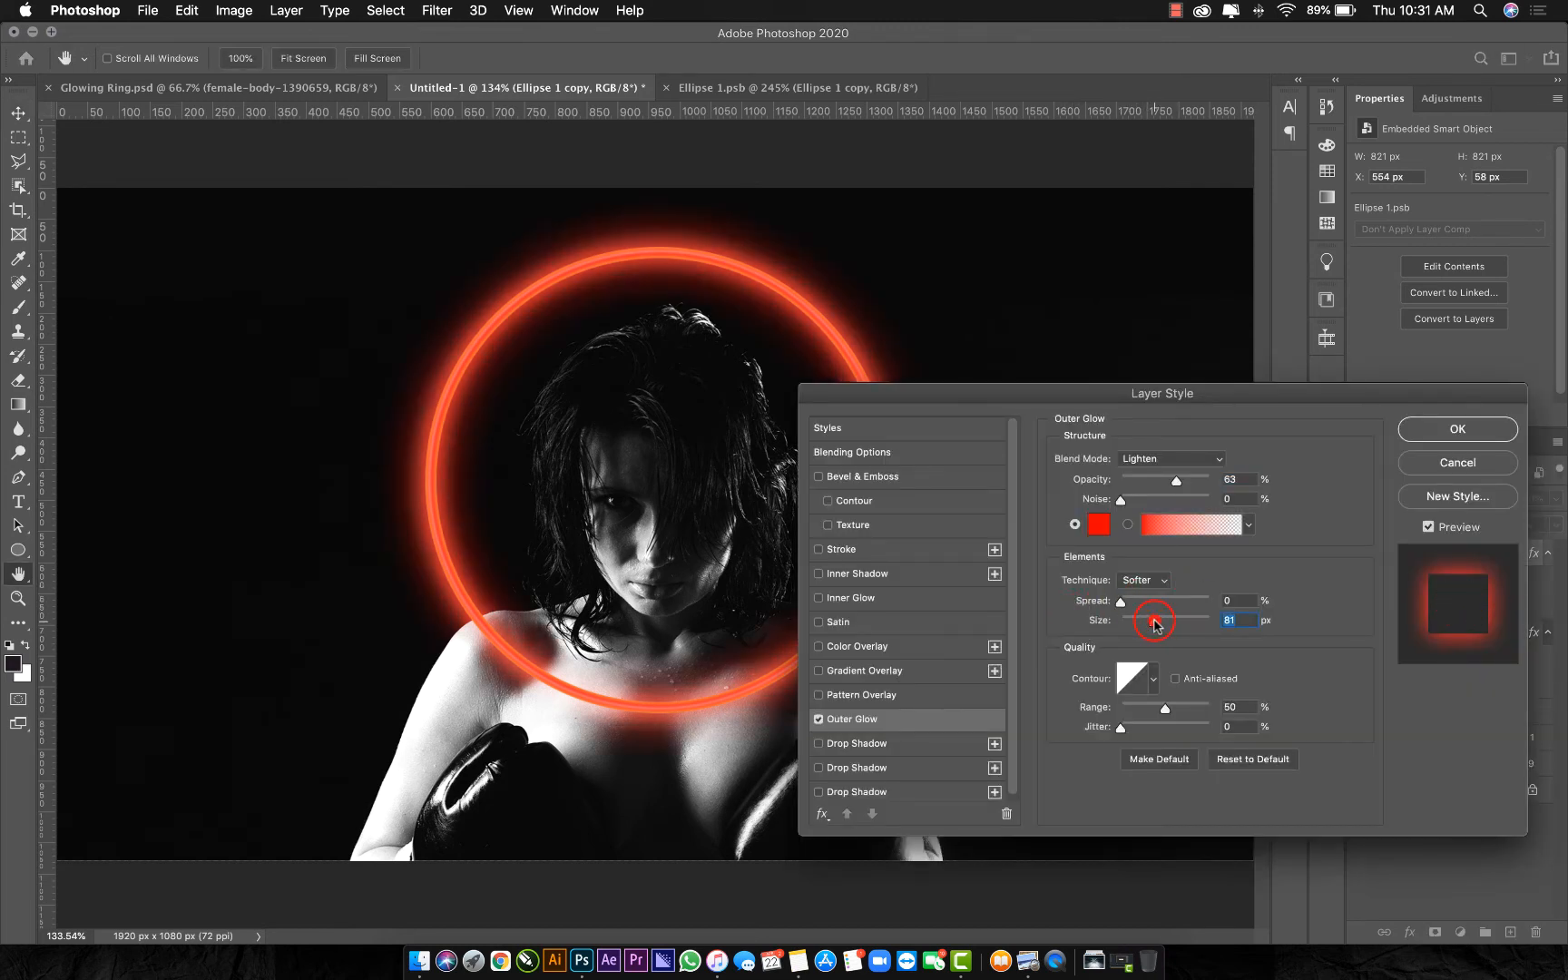
mouse_move(1155, 624)
left_mouse_down()
mouse_move(1184, 624)
mouse_move(1170, 623)
left_mouse_up()
left_click(1179, 481)
left_click_drag(1186, 483, 1186, 482)
left_click(818, 720)
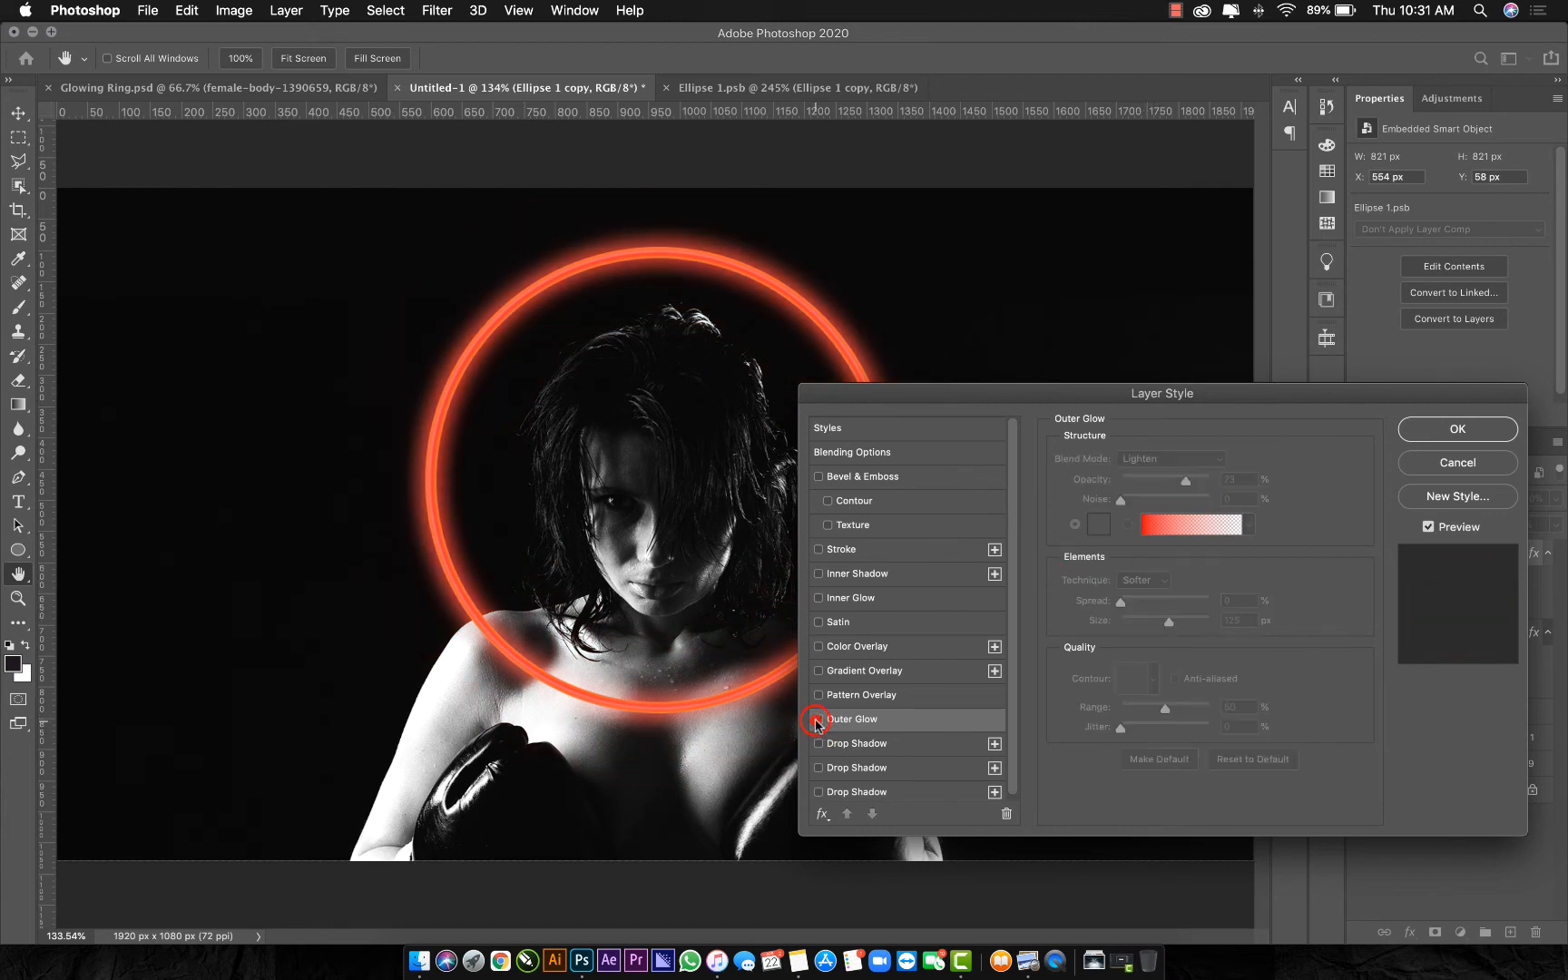
left_click(818, 719)
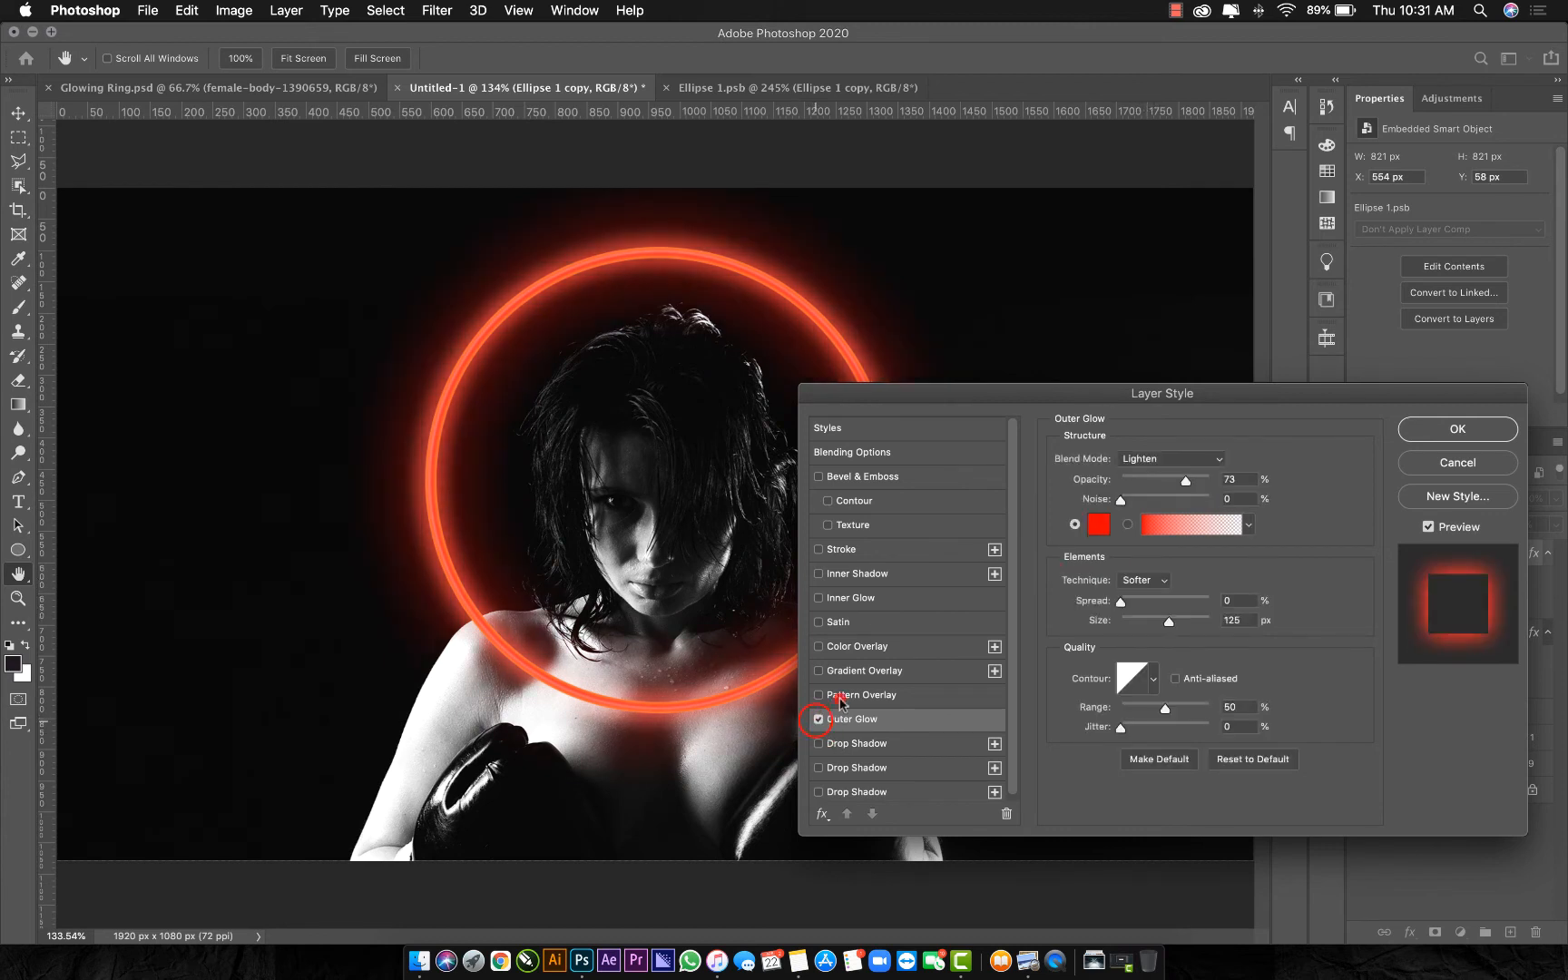
Lower the opacity of the Ellipse 1 copy's outer glow to 44%, compare it off and on, and apply the style
left_click(1167, 482)
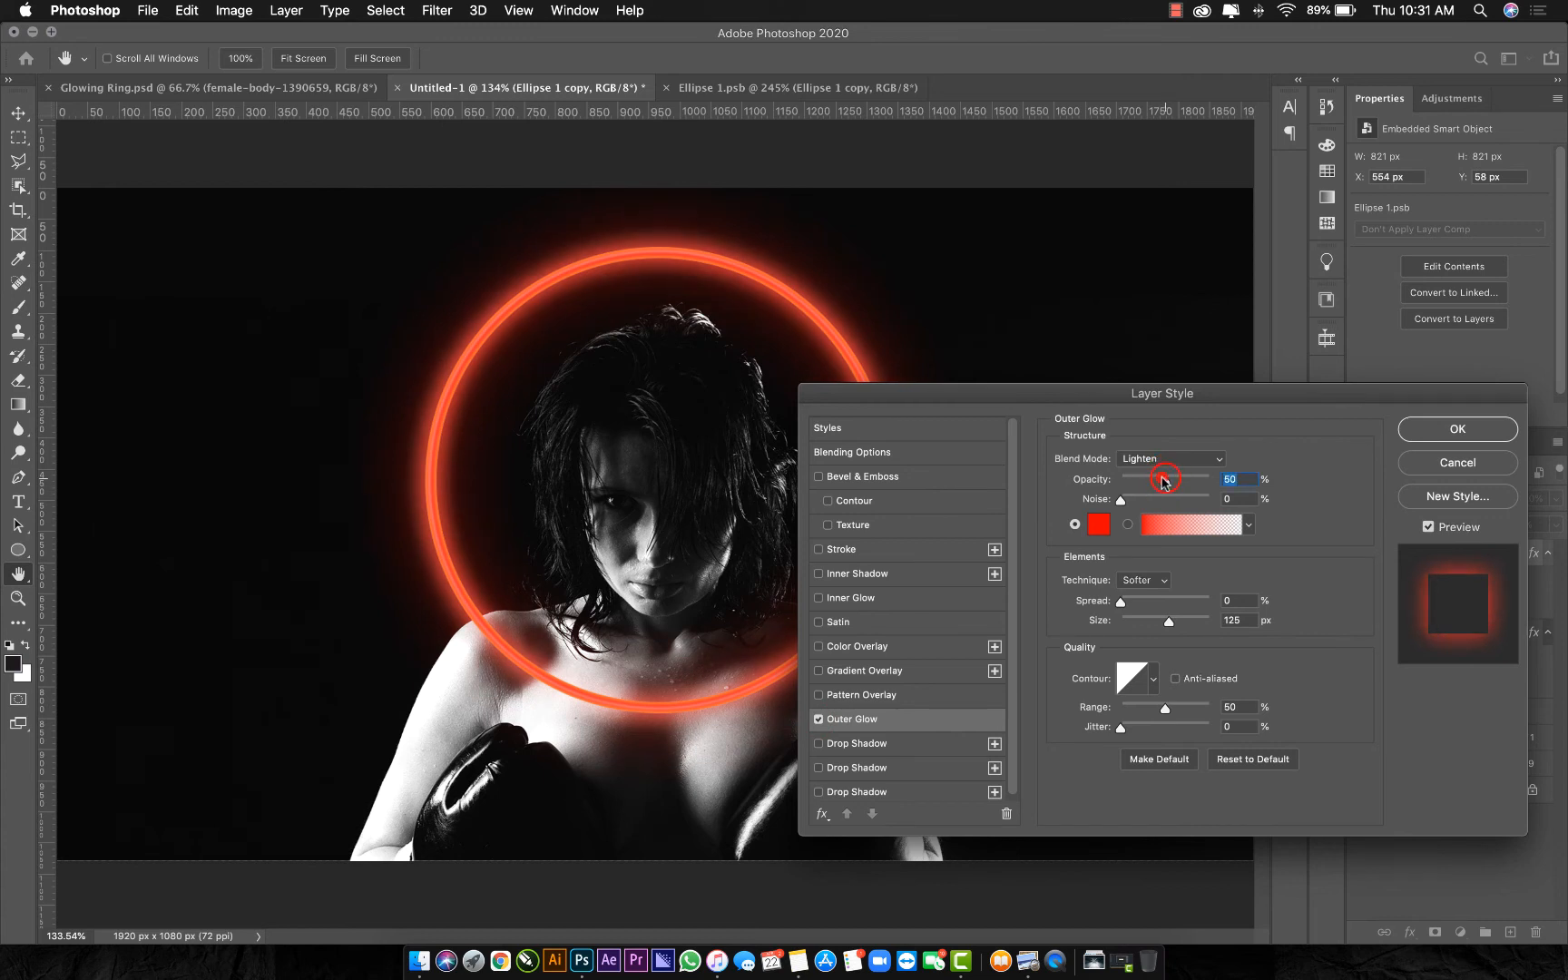
left_click_drag(1165, 482, 1160, 482)
left_click(818, 719)
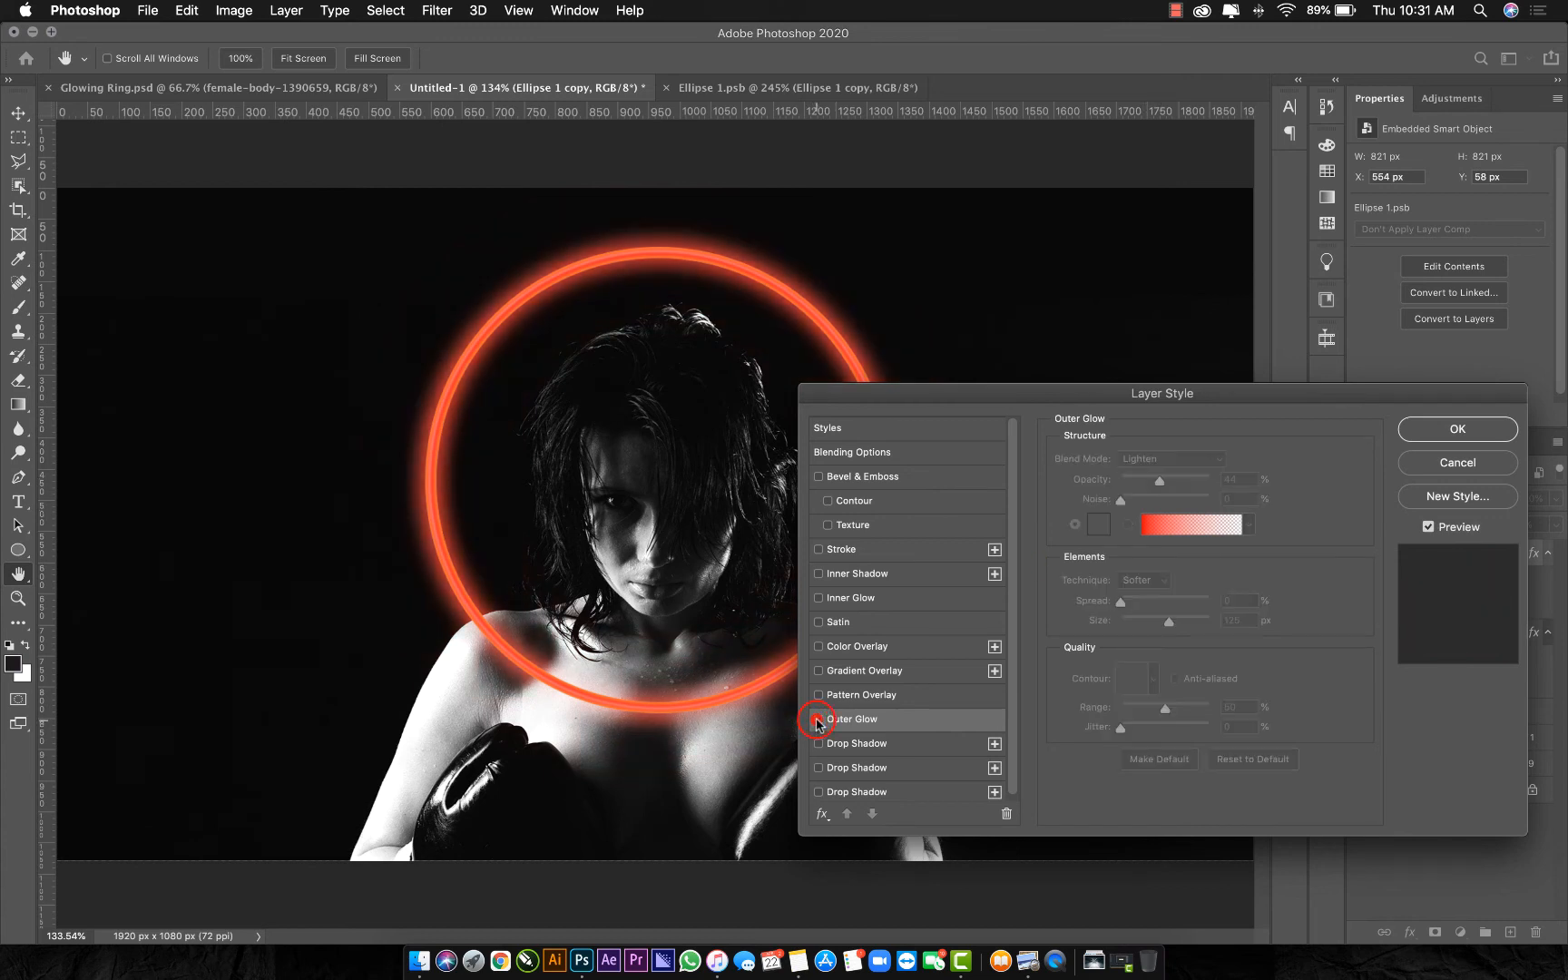
left_click(817, 719)
key("Return")
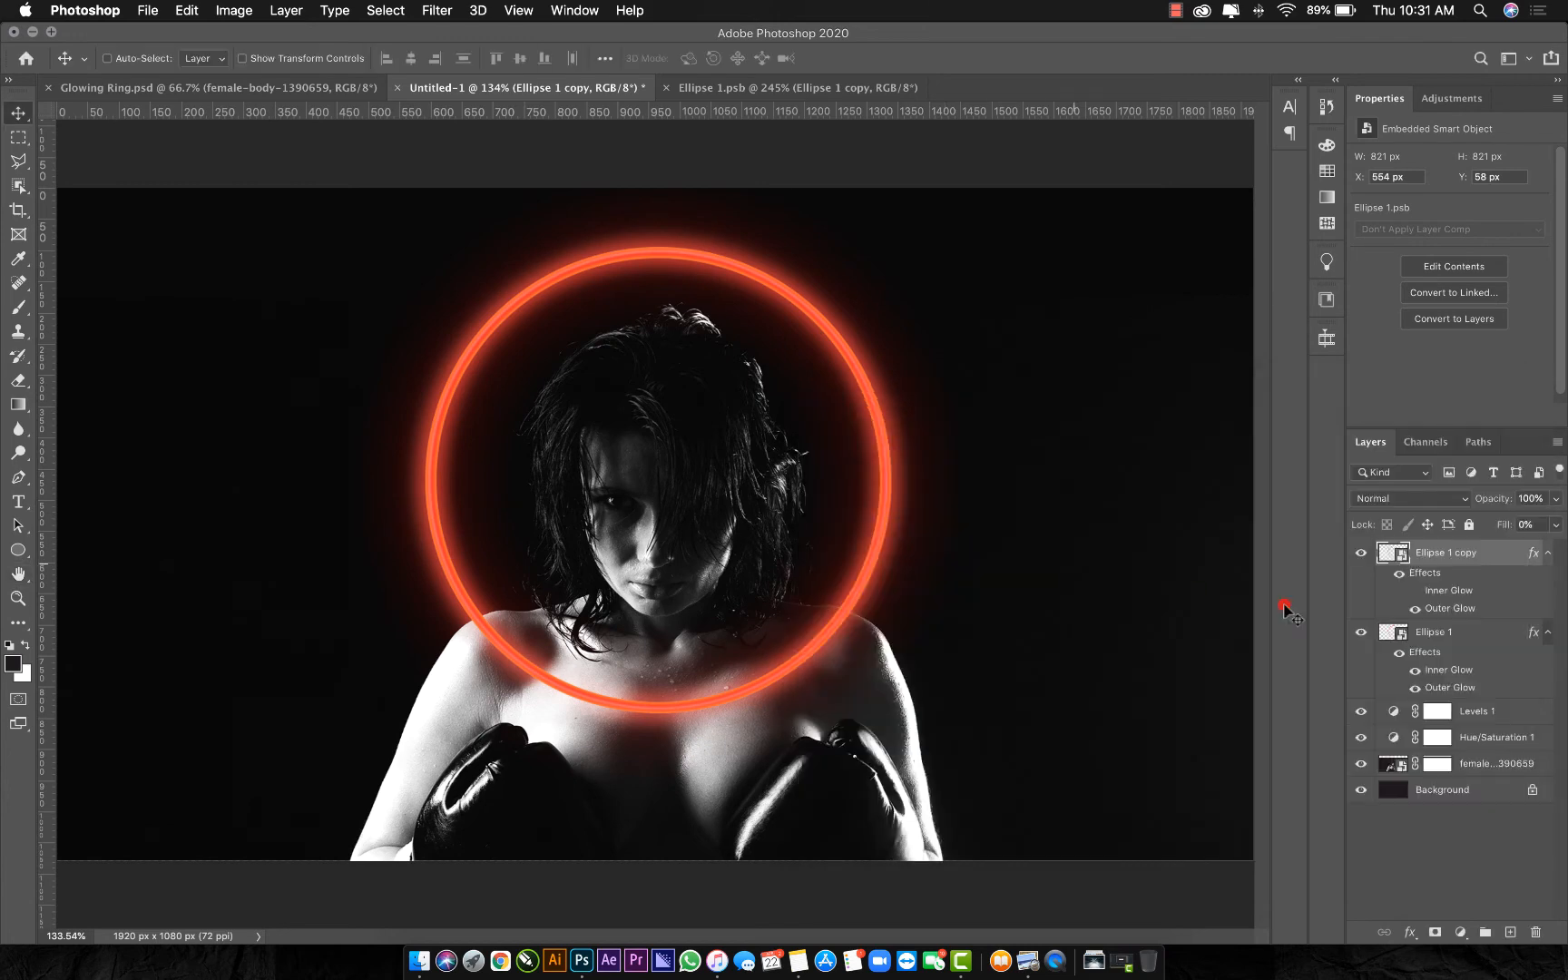
Group the Ellipse 1 and Ellipse 1 copy layers and add a layer mask to the group
key("super+minus")
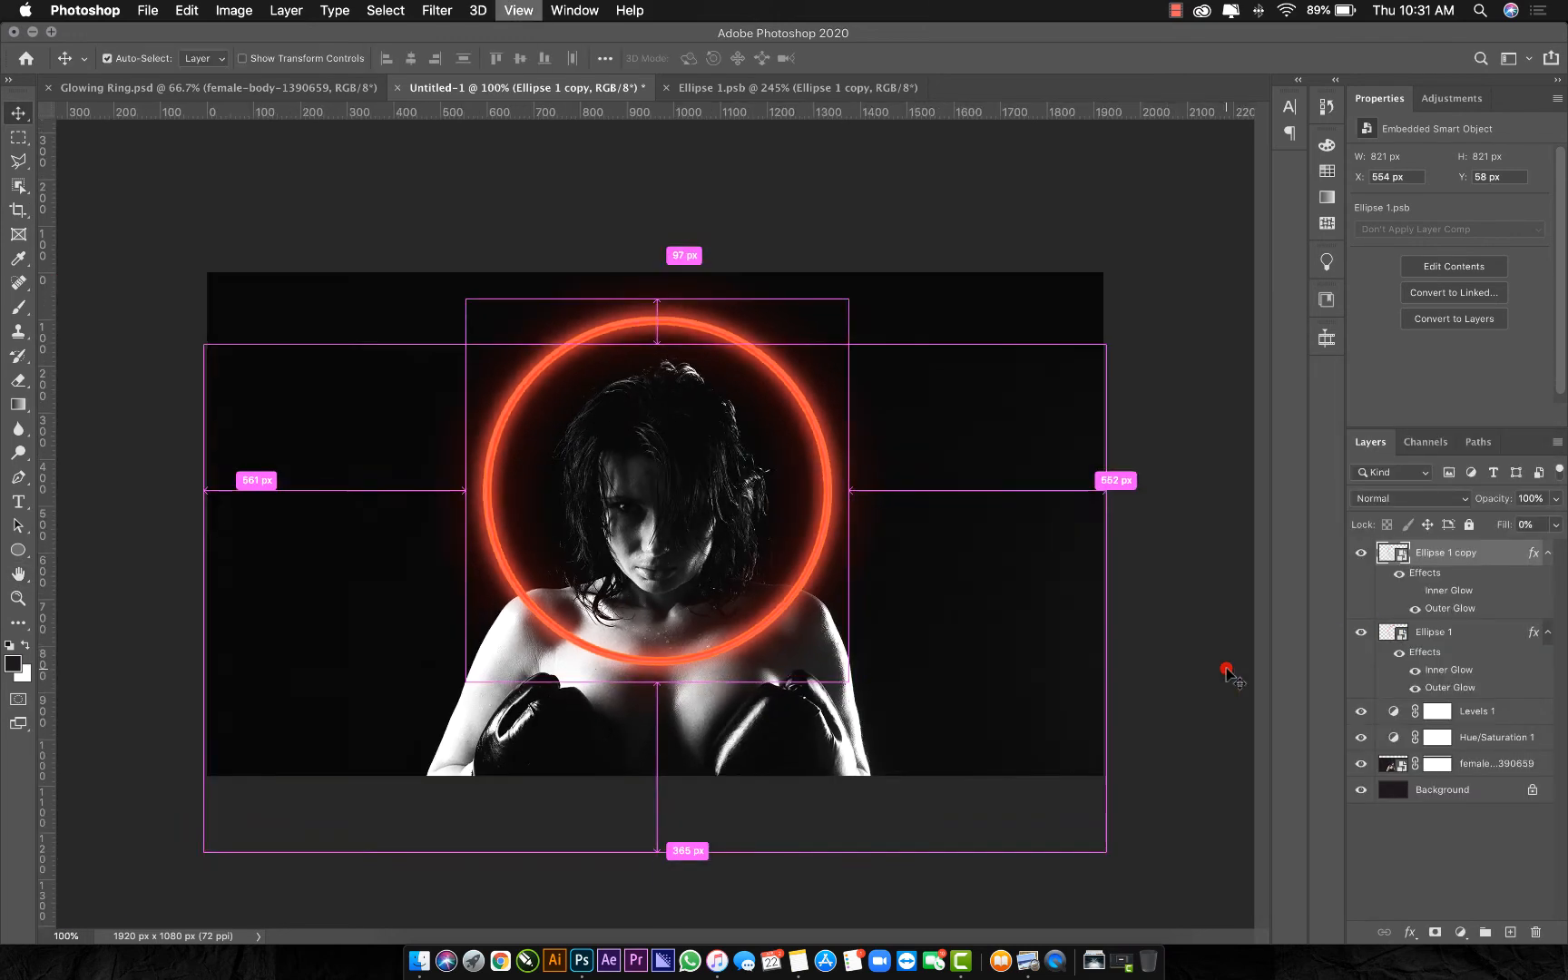
left_click(1476, 639, "shift")
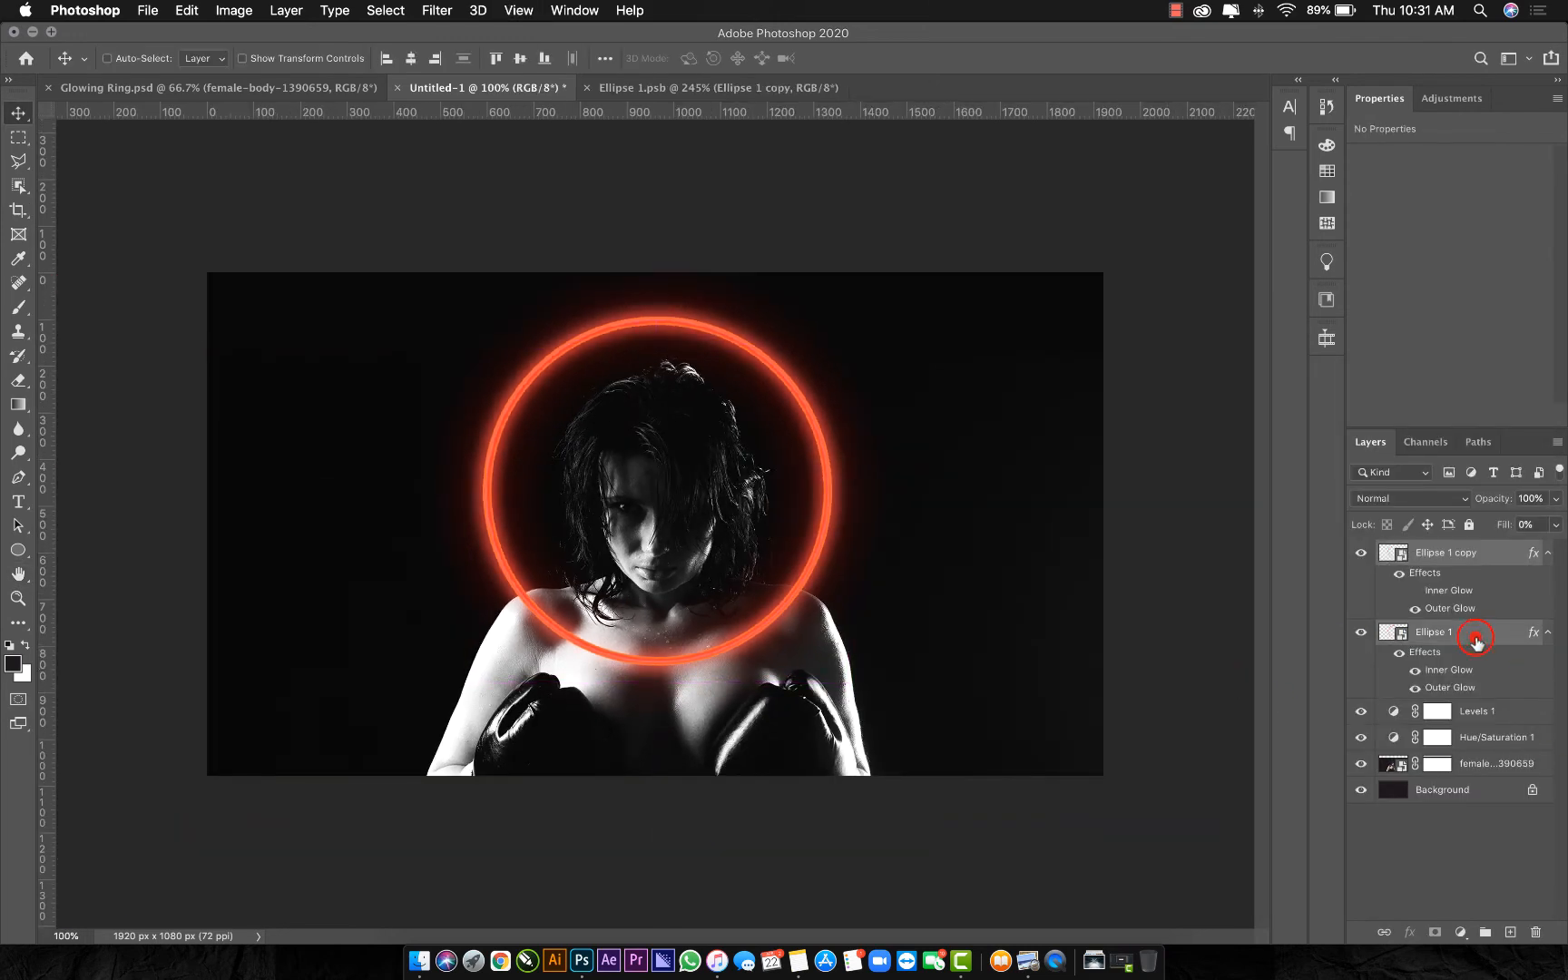
key("super+g")
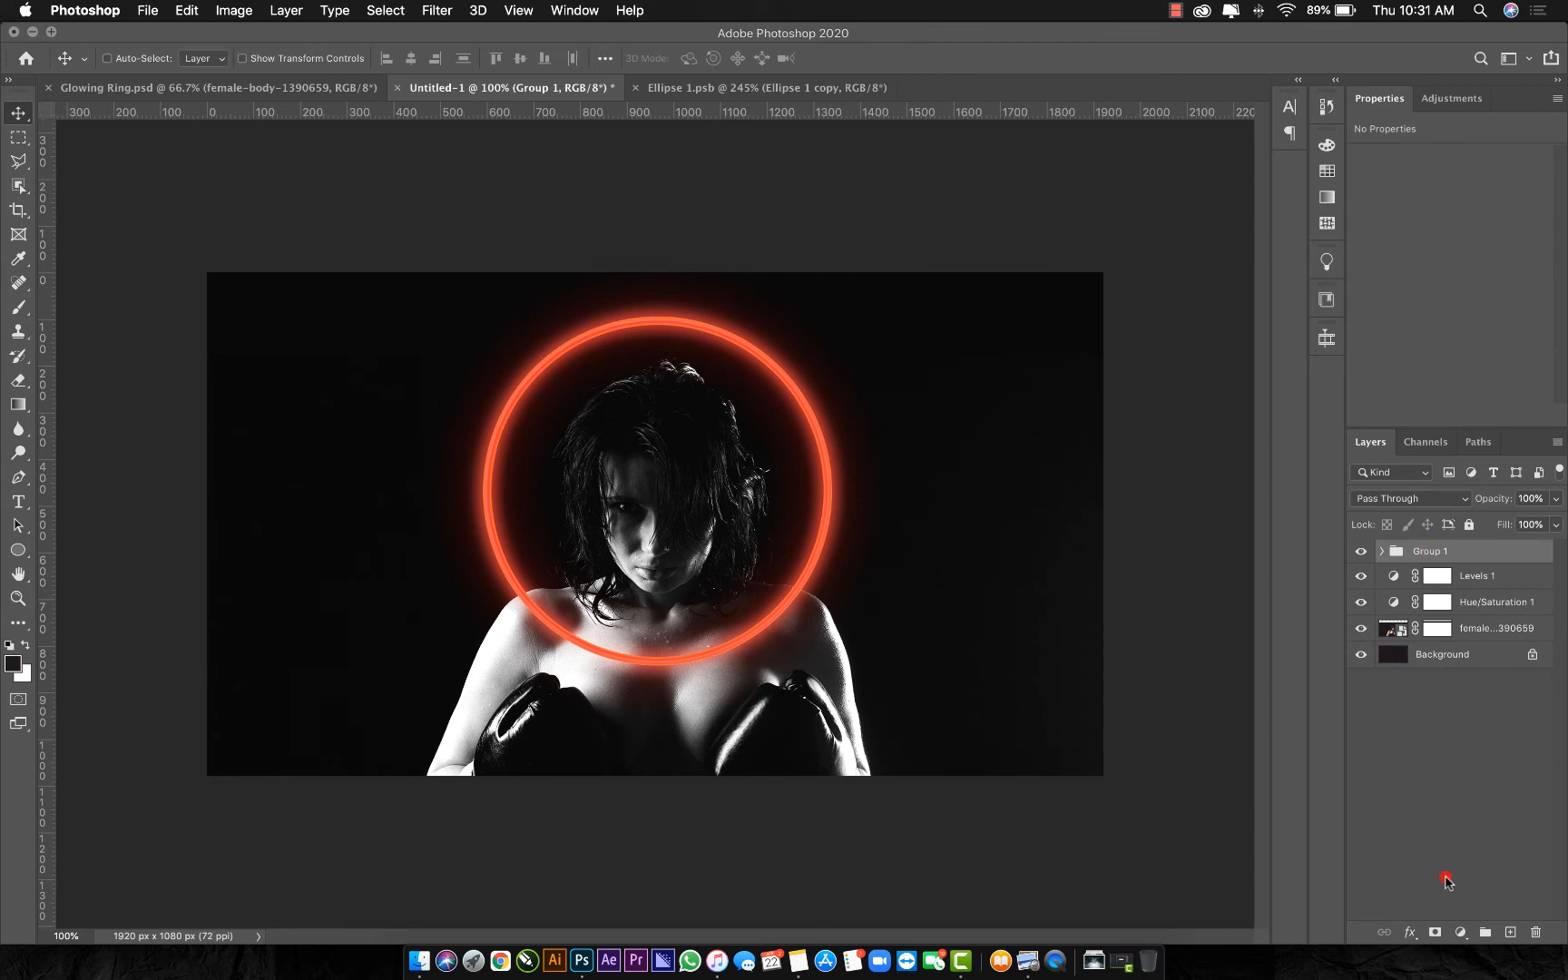
left_click(1436, 932)
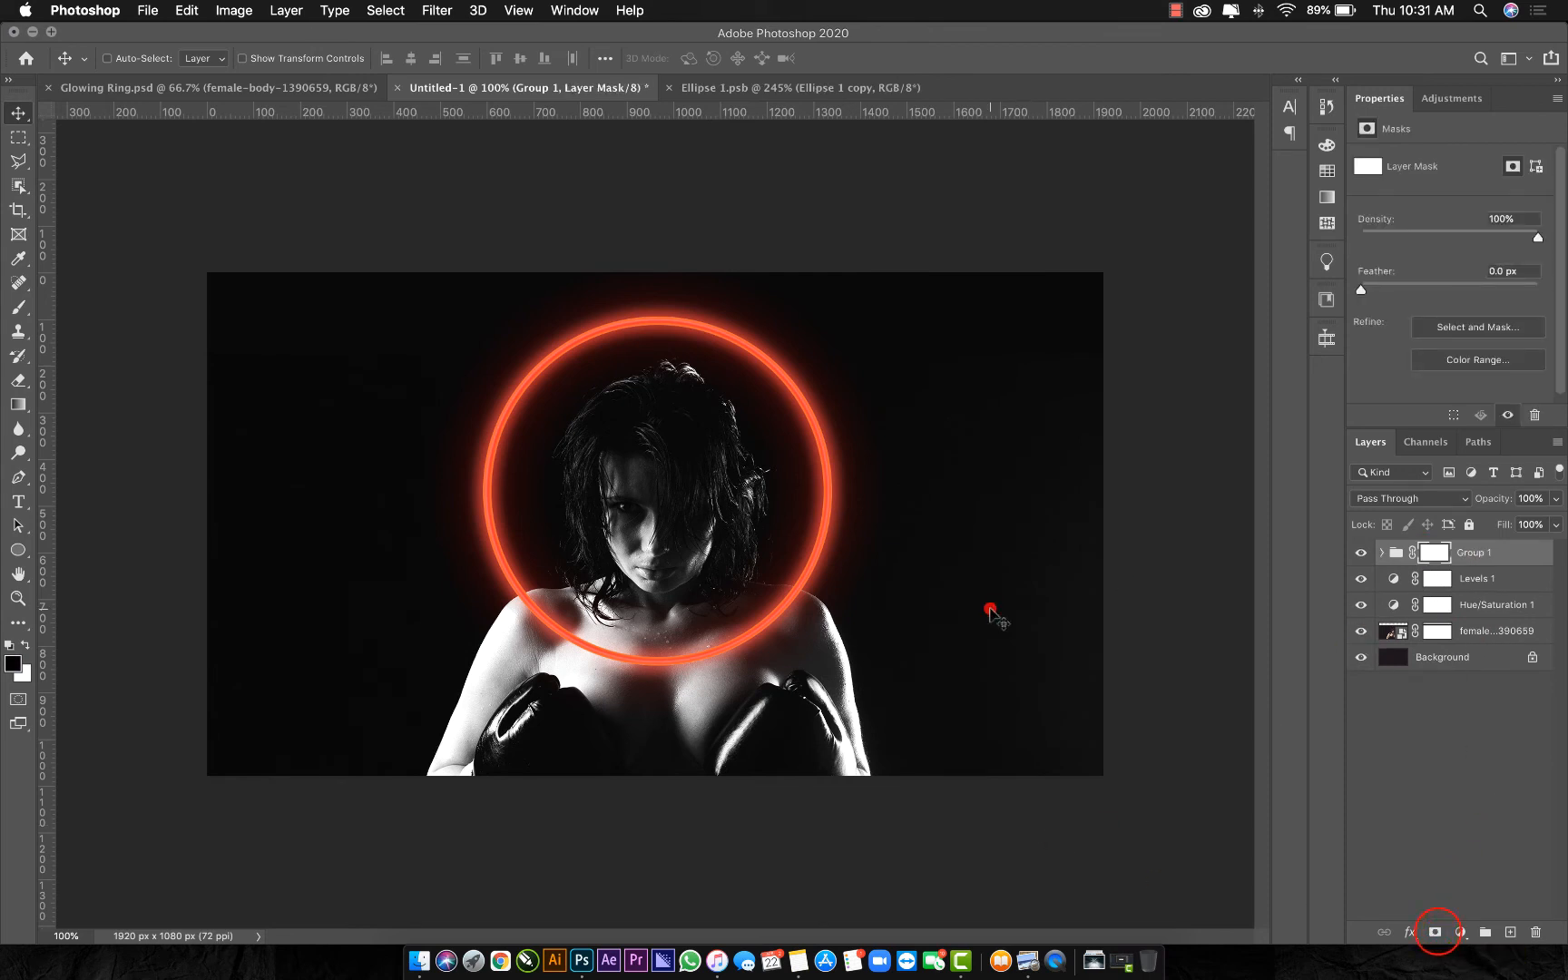
Paint black on the group mask along the ring's lower arc over the chest, and set the brush to 162 px with 30% hardness
key("b")
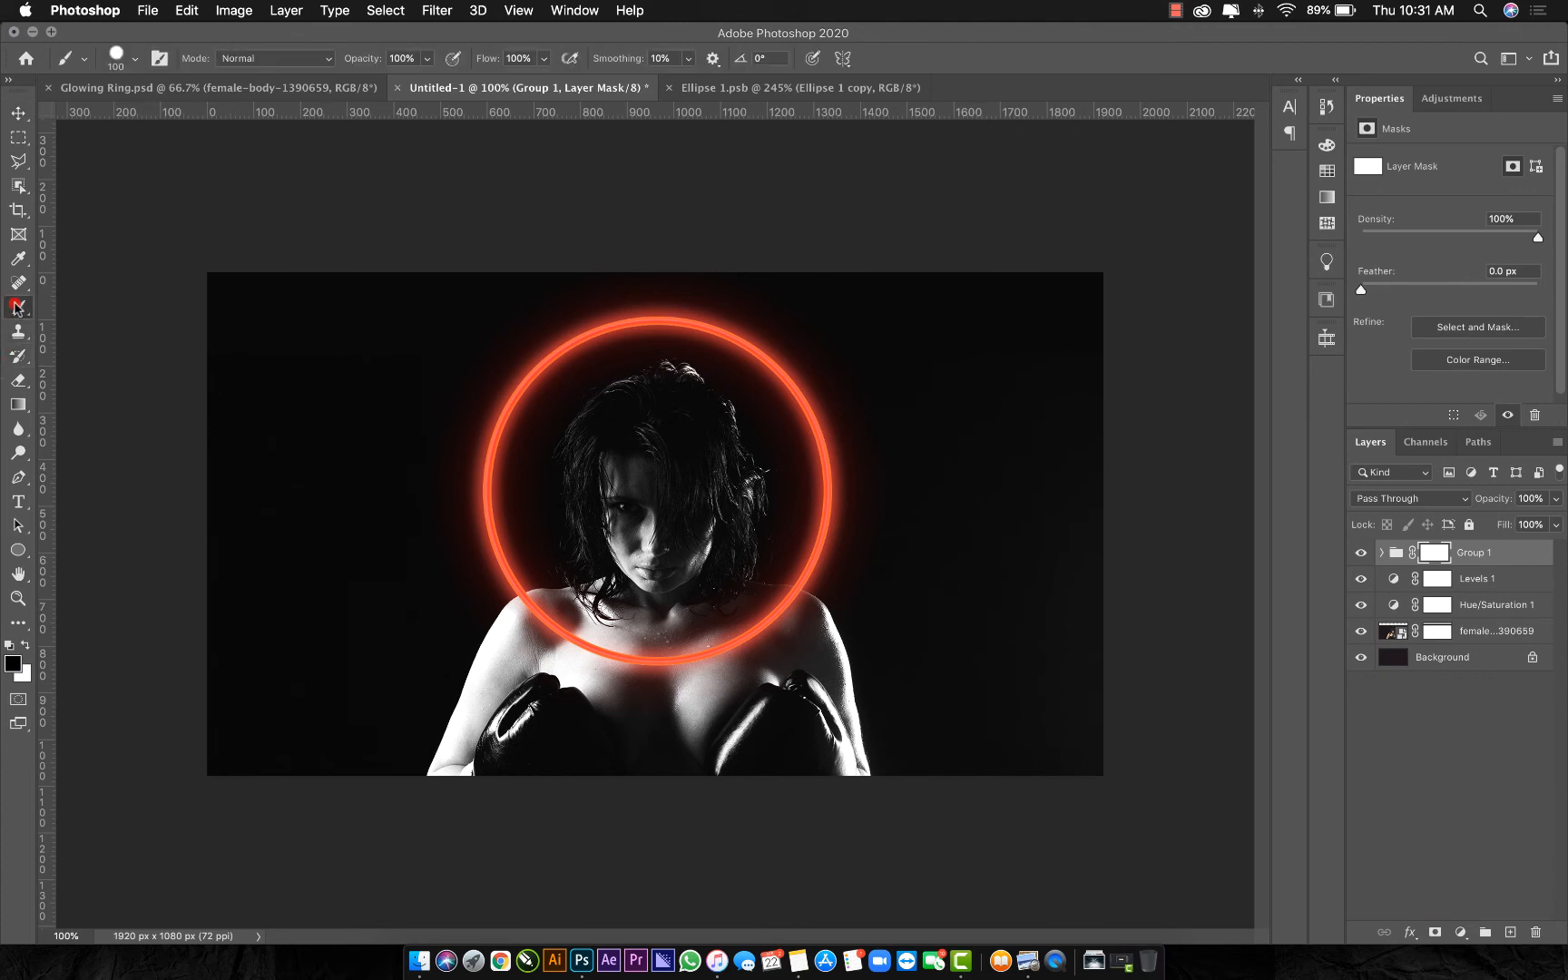
mouse_move(577, 631)
left_mouse_down()
mouse_move(621, 643)
mouse_move(563, 631)
mouse_move(716, 646)
left_mouse_up()
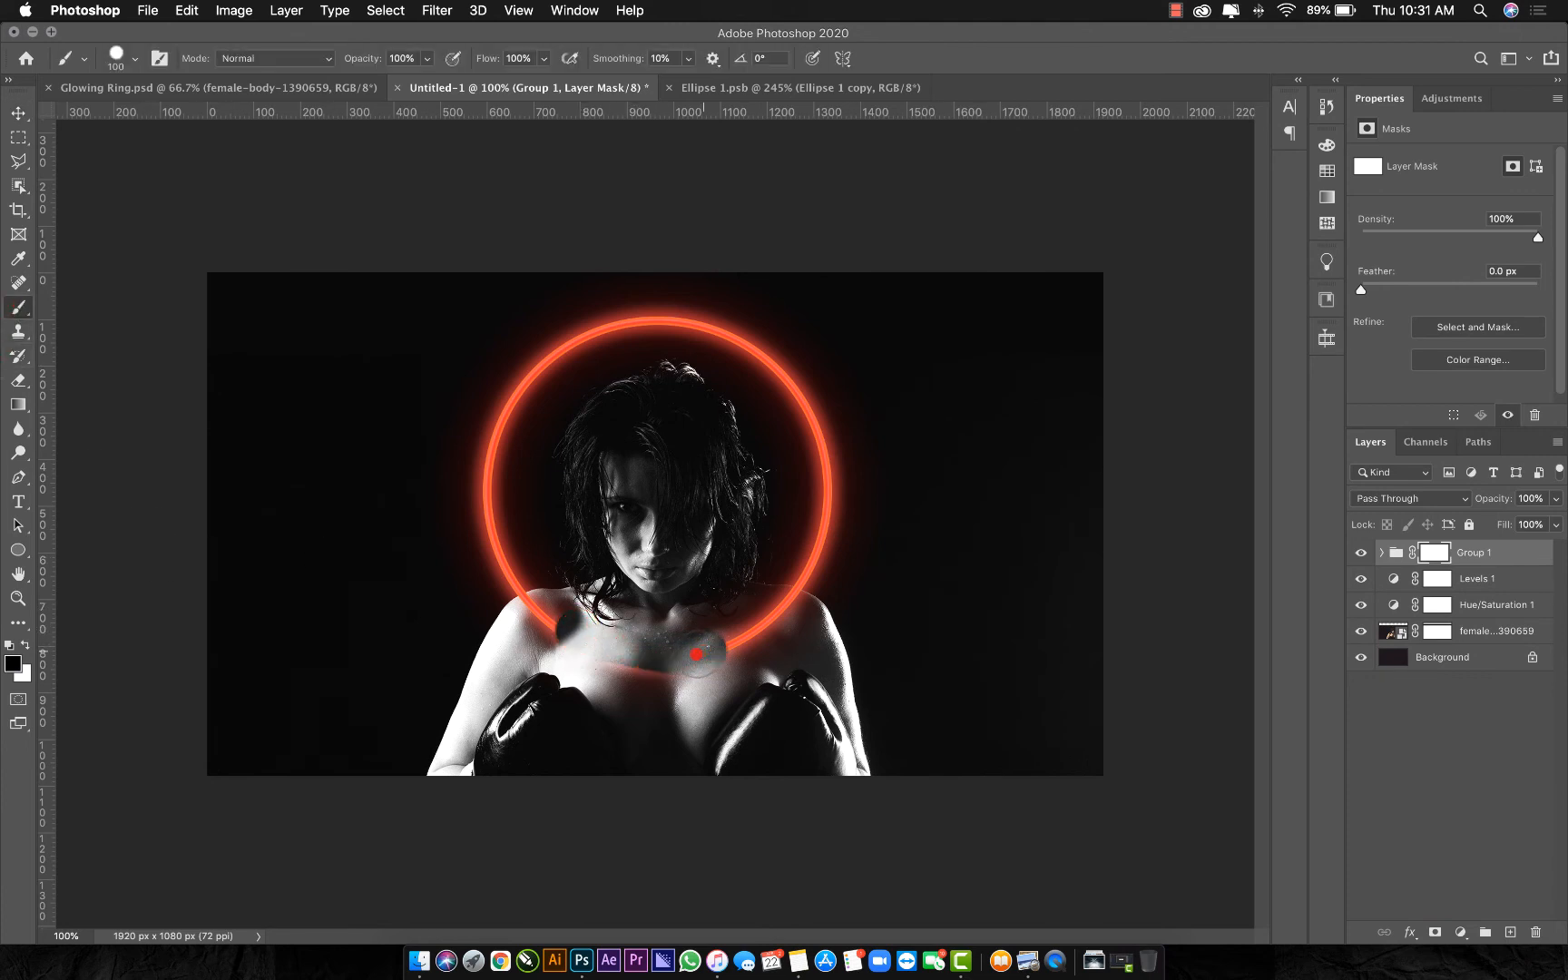
right_click(652, 506)
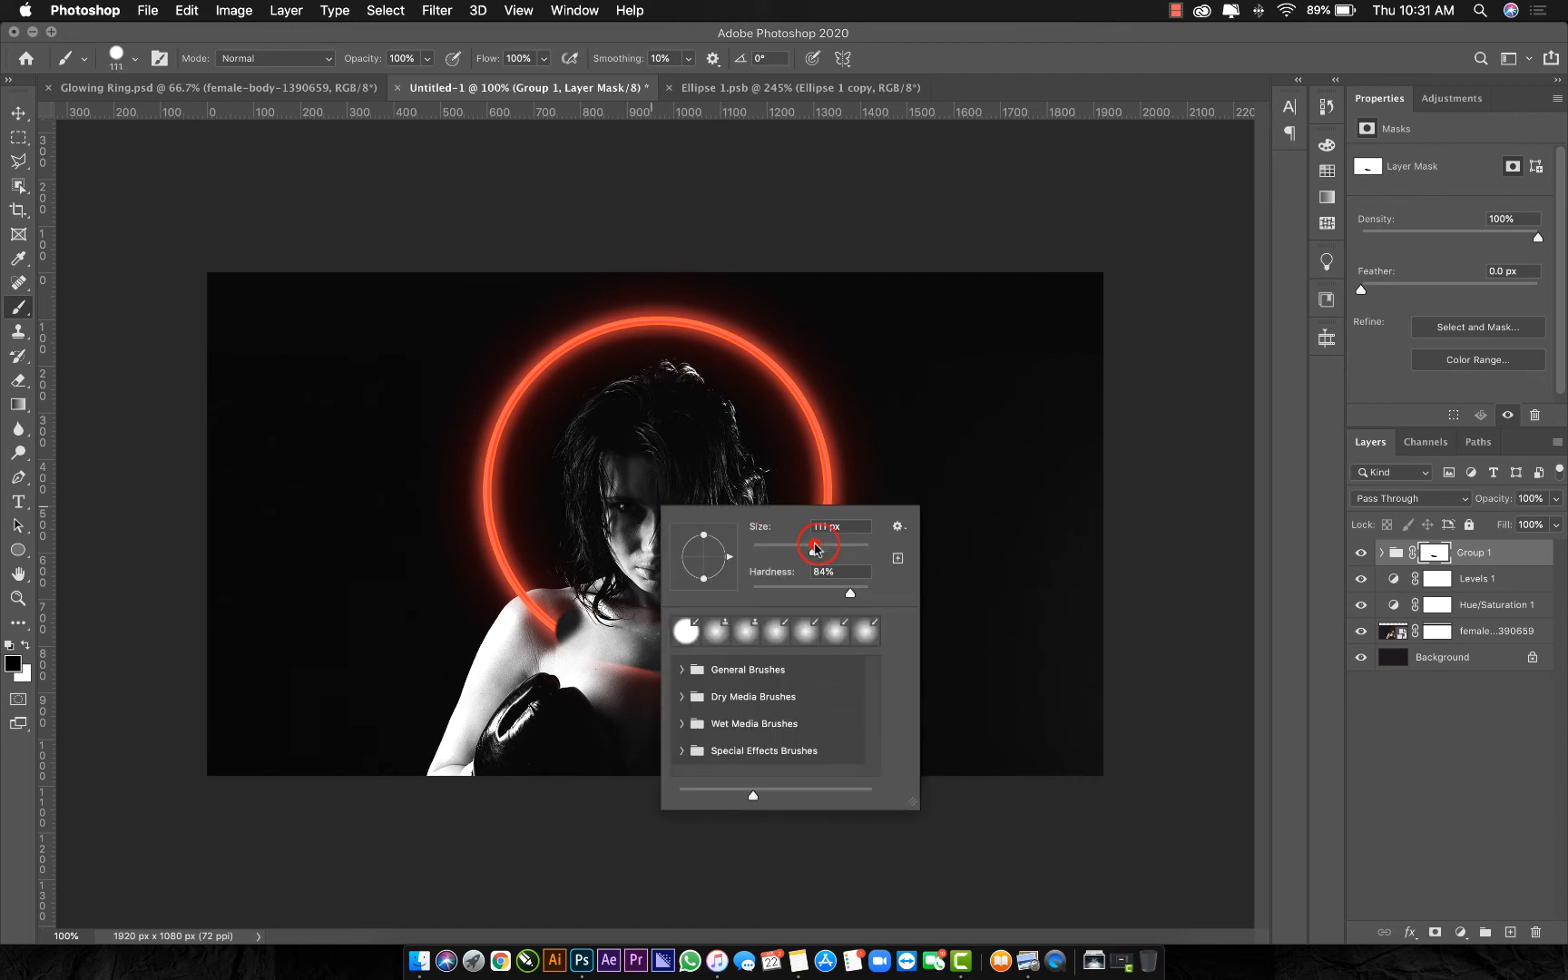
left_click_drag(828, 548, 828, 549)
left_click(829, 630)
left_click(617, 623)
Mask out the remaining ring and glow over the chest and both shoulders so the ring sits behind the body
key("super+equal")
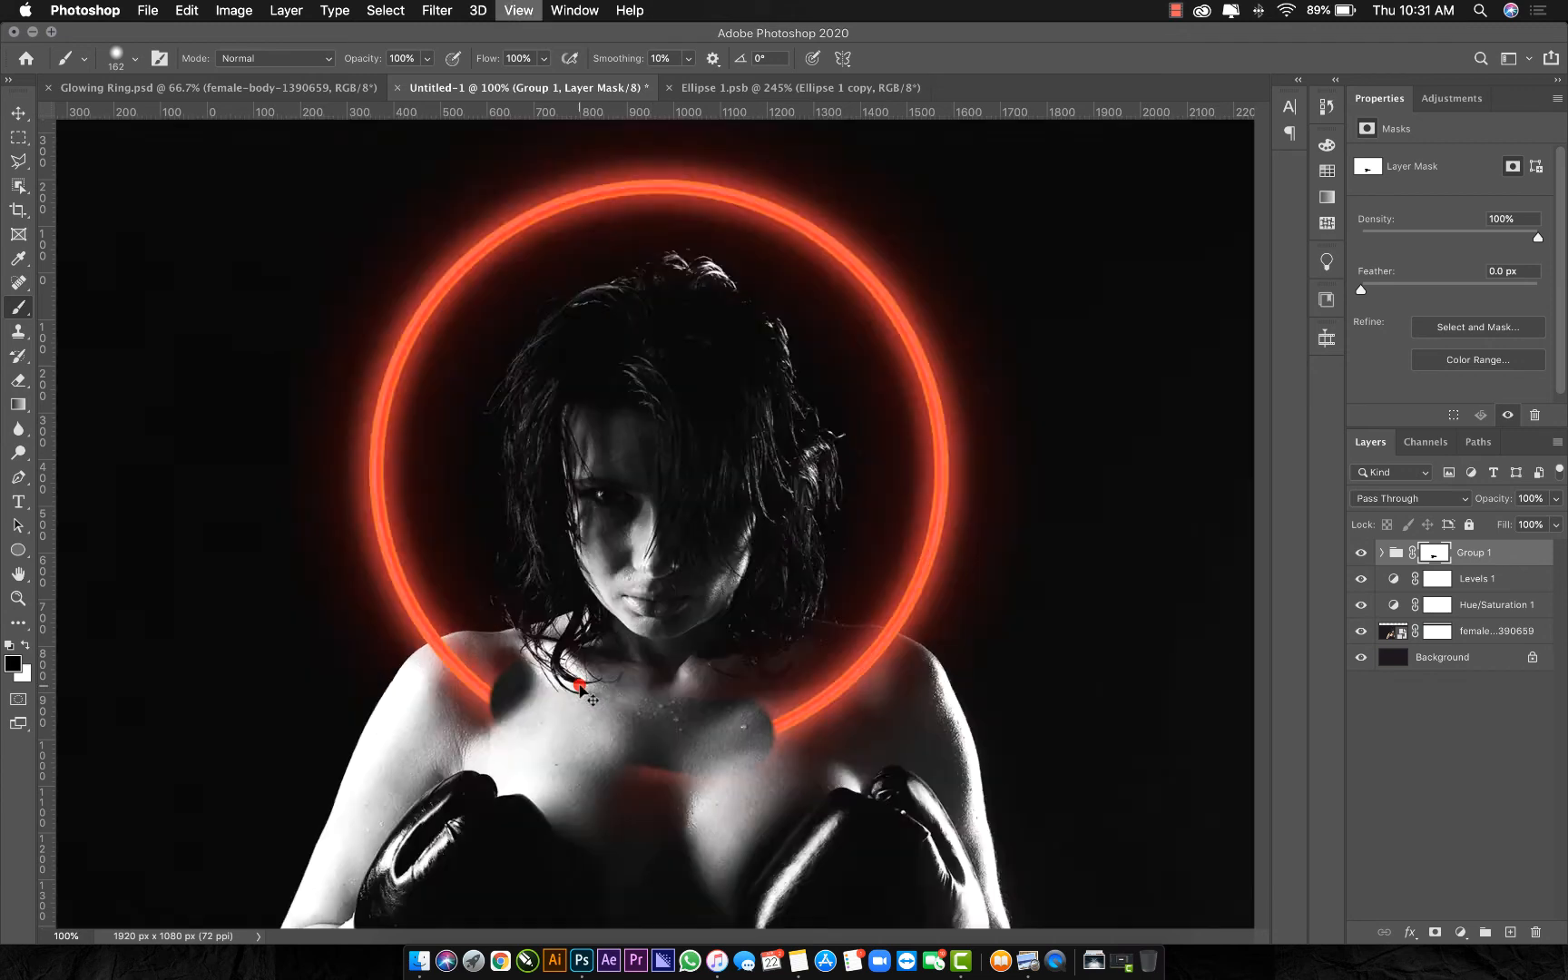
key("super+equal")
key("super+equal")
mouse_move(381, 780)
left_mouse_down()
mouse_move(309, 833)
mouse_move(313, 848)
mouse_move(280, 817)
left_mouse_up()
scroll(560, 812, "down", 5)
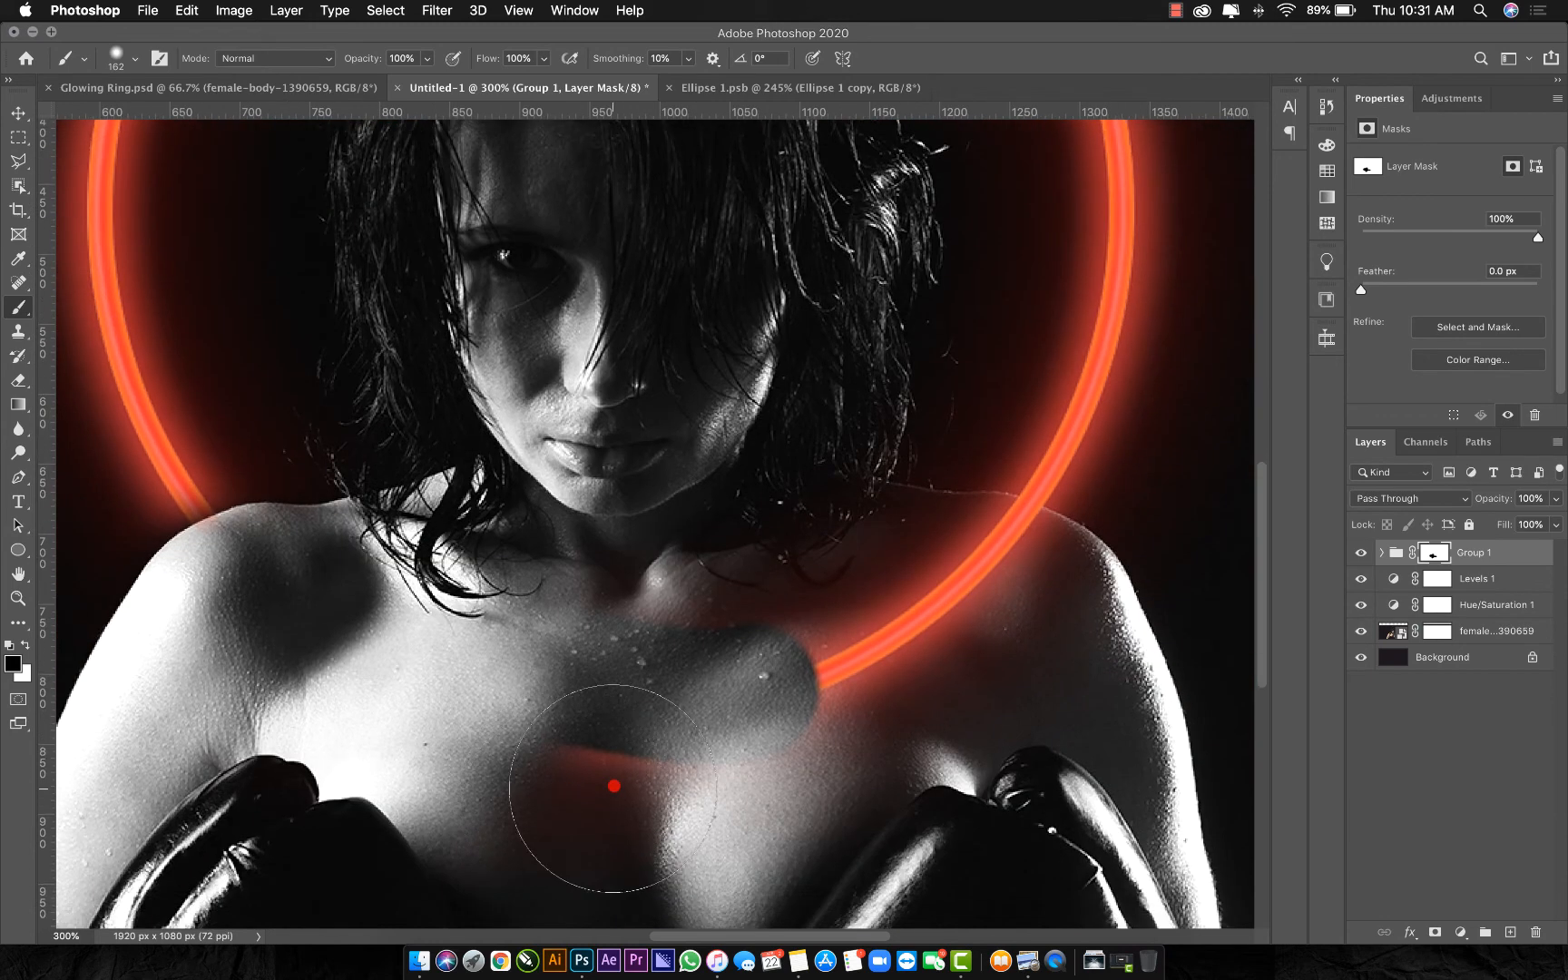
mouse_move(614, 786)
left_mouse_down()
mouse_move(820, 743)
mouse_move(612, 587)
mouse_move(664, 697)
mouse_move(922, 664)
mouse_move(853, 676)
mouse_move(830, 657)
mouse_move(900, 632)
mouse_move(823, 618)
mouse_move(1008, 613)
mouse_move(968, 592)
mouse_move(897, 599)
mouse_move(1016, 610)
mouse_move(884, 595)
mouse_move(962, 585)
mouse_move(1019, 601)
mouse_move(1047, 641)
mouse_move(1010, 672)
left_mouse_up()
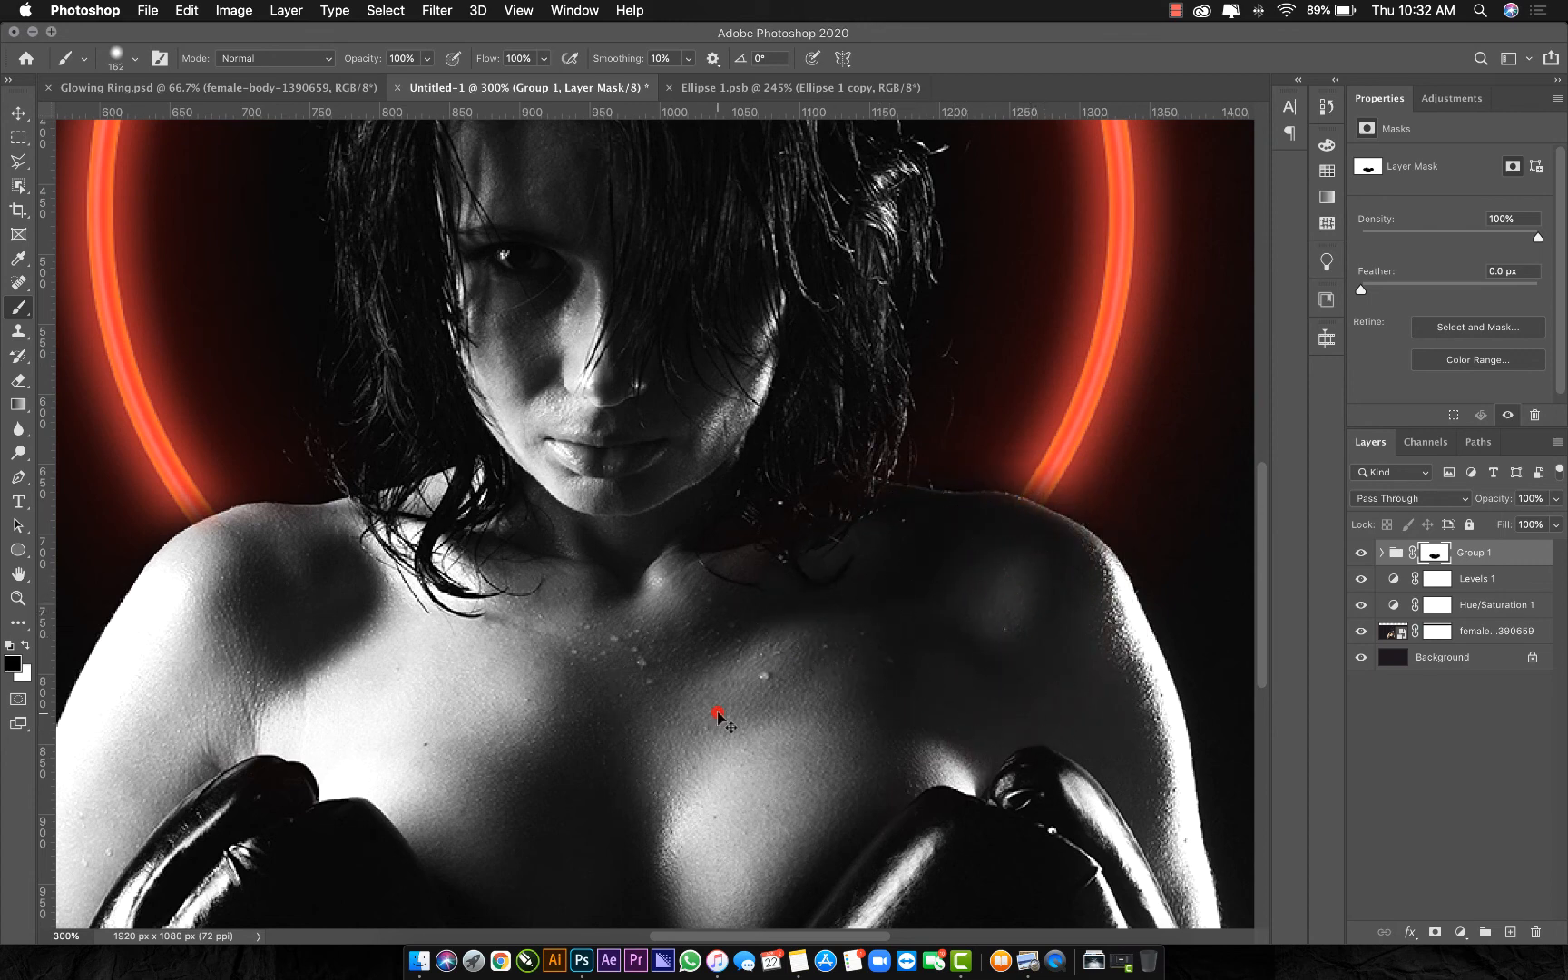
key("super+1")
key("v")
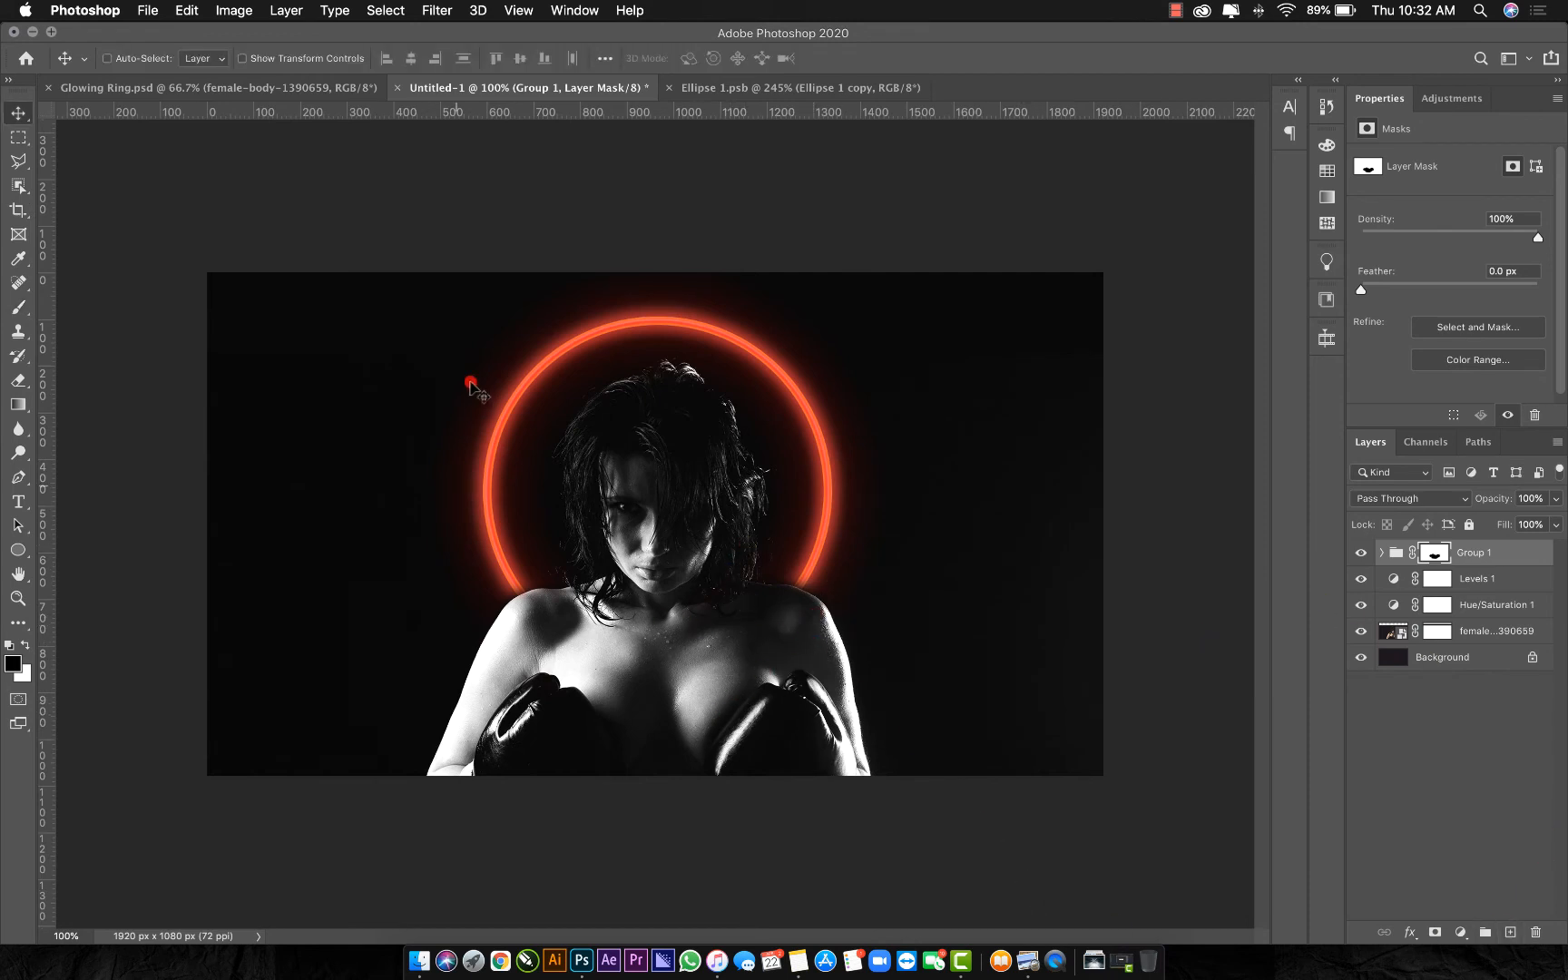
Add a new layer above the ring group and set the foreground color to pure red, ff0000
left_click(1511, 932)
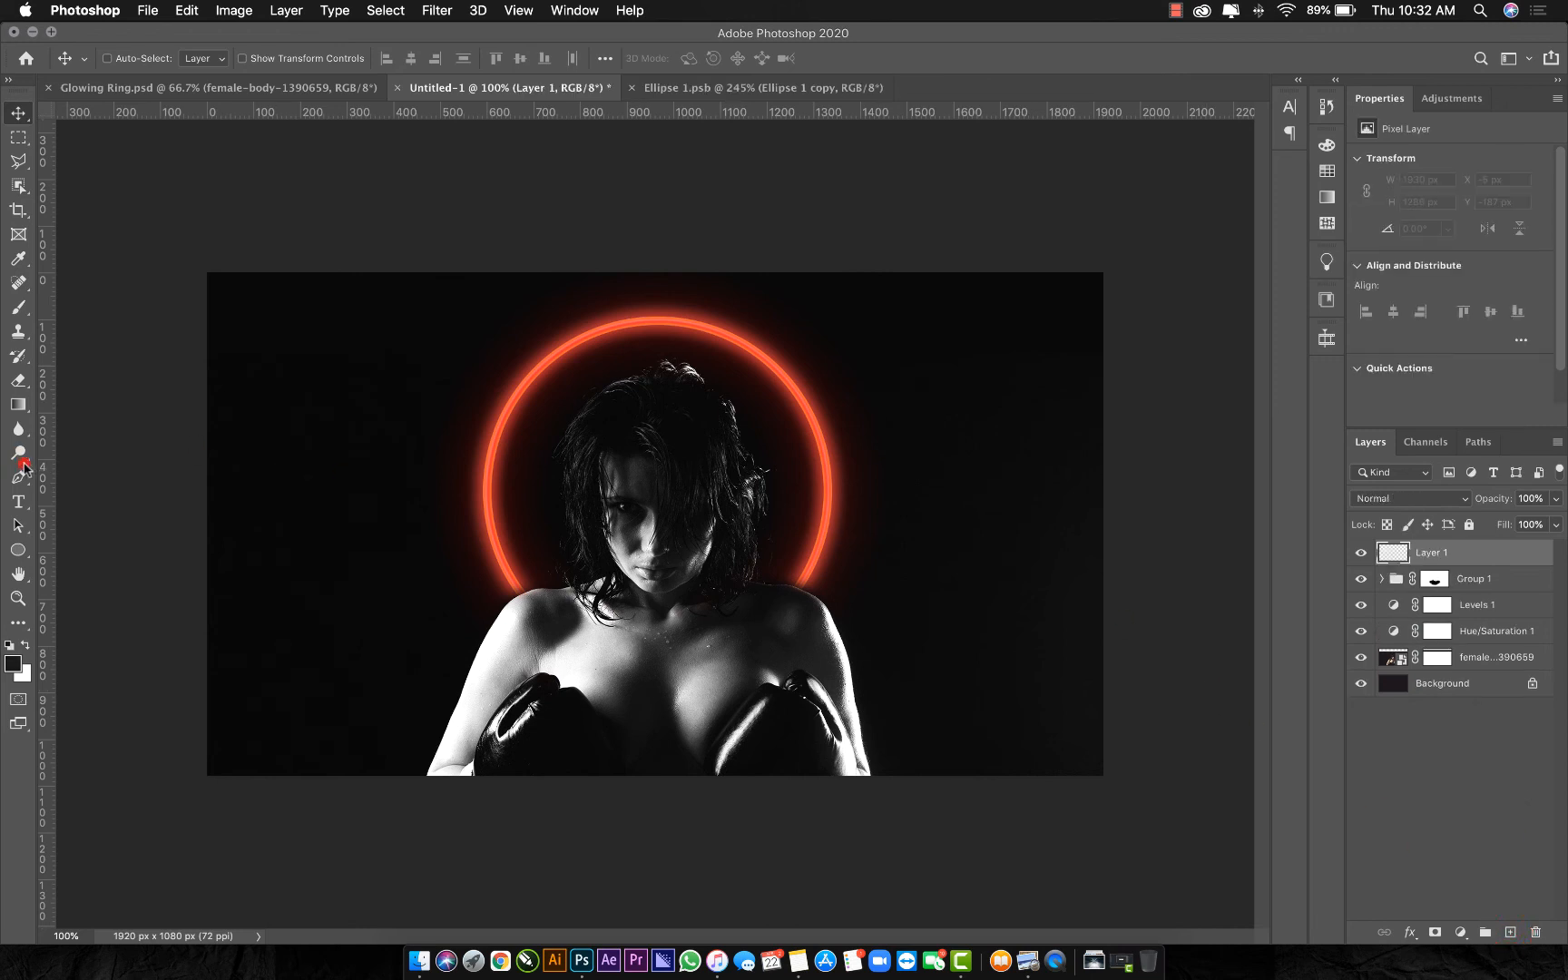
key("b")
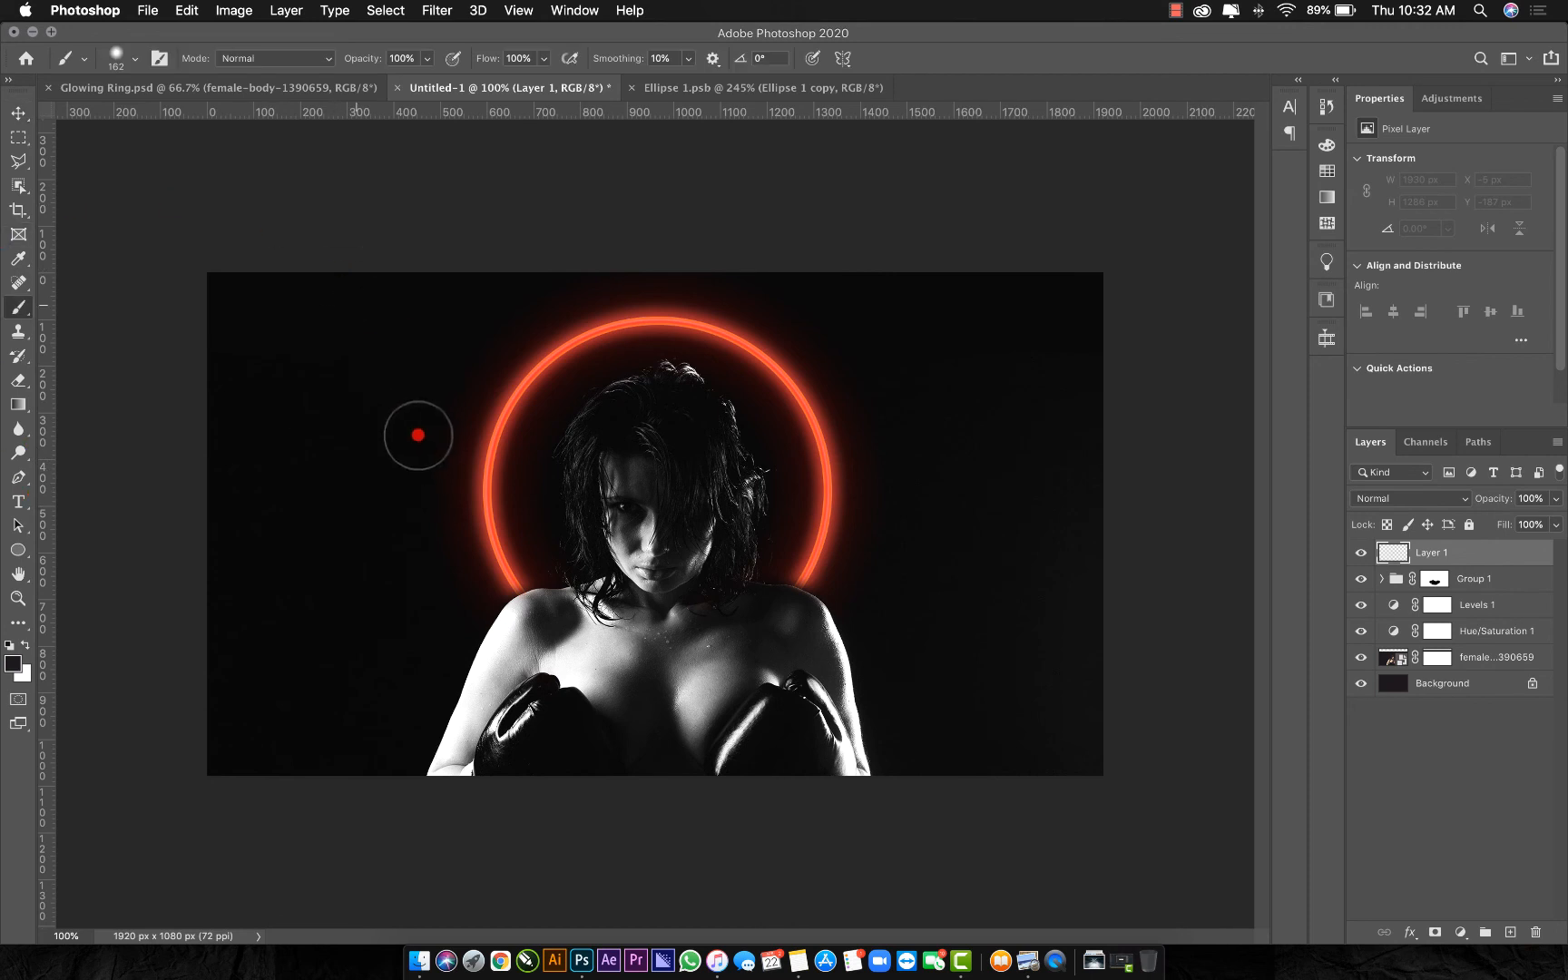
left_click(13, 664)
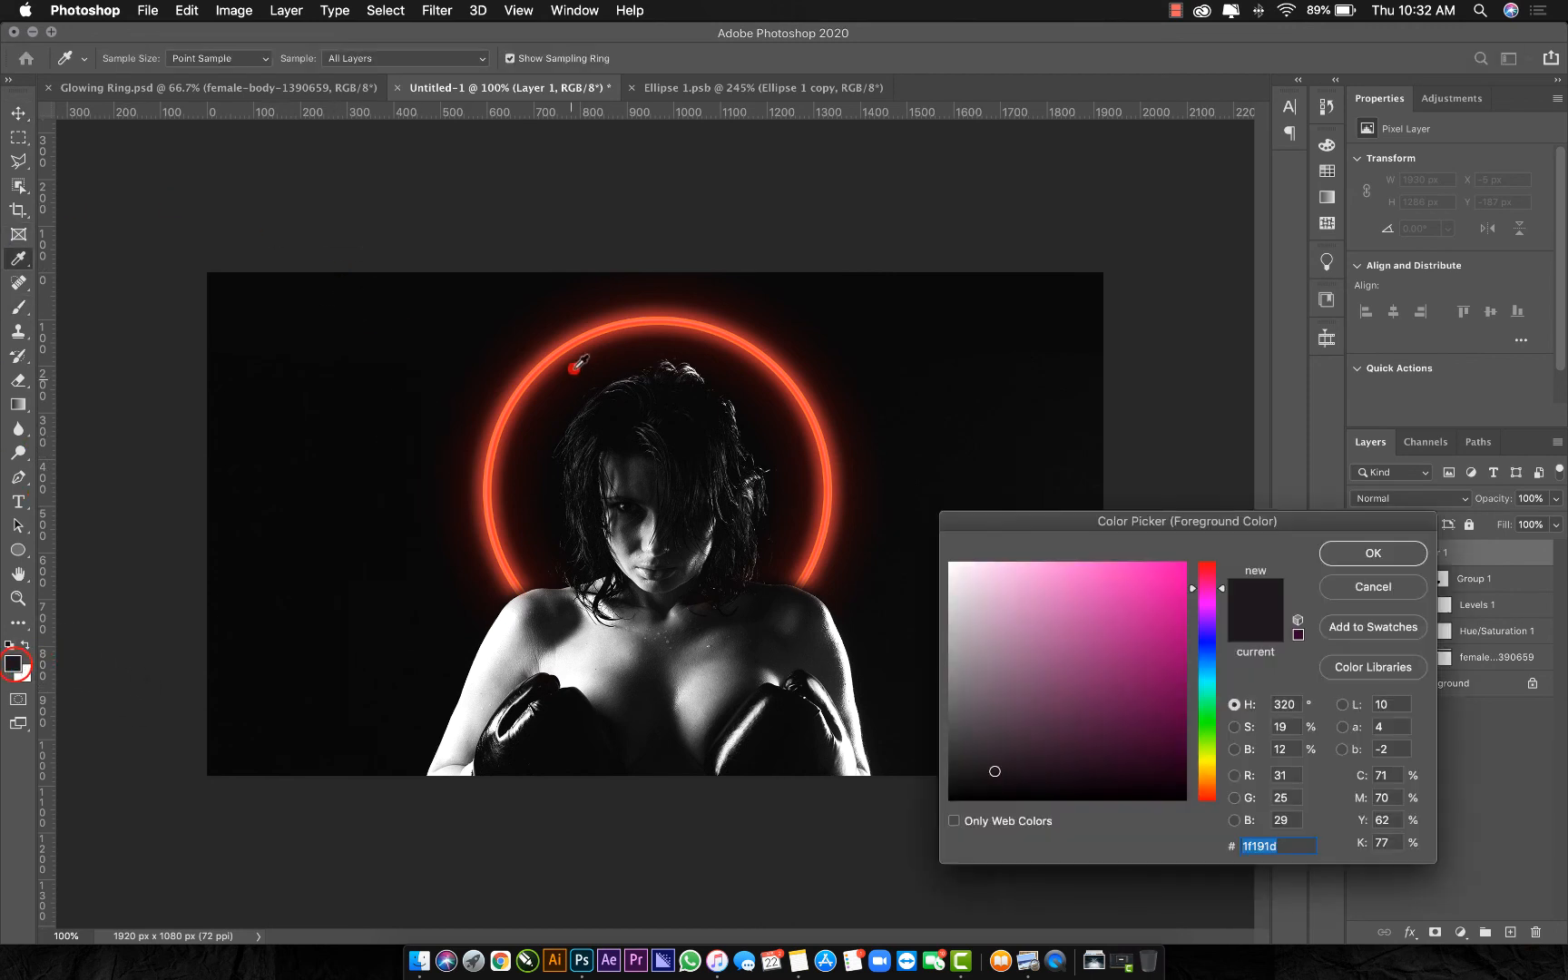
left_click(618, 321)
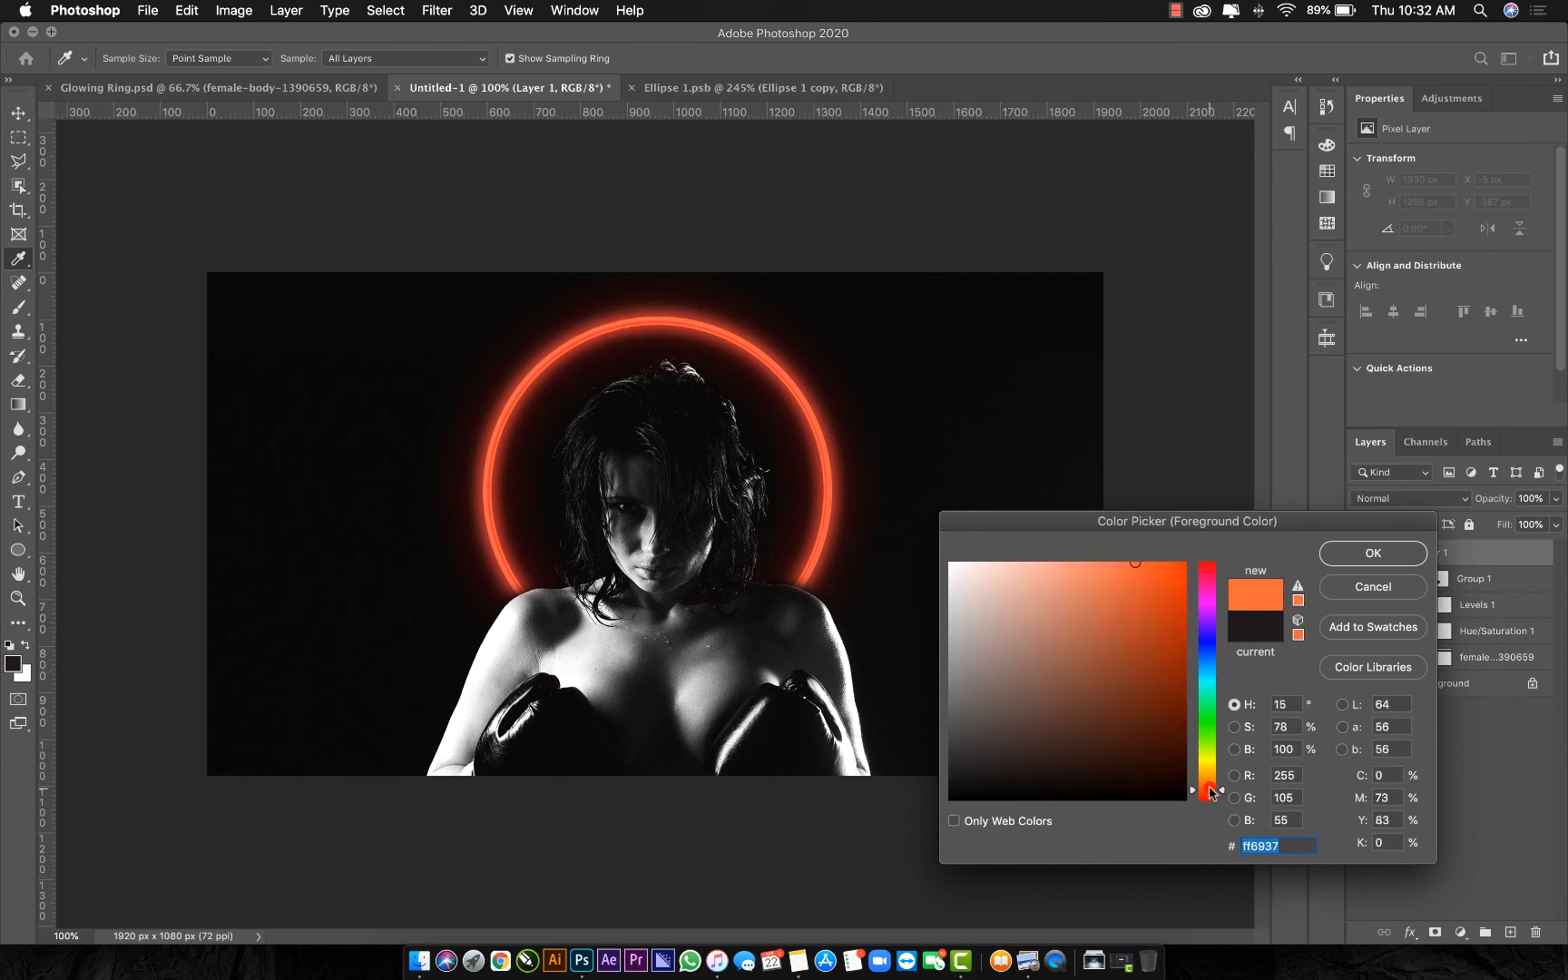
left_click_drag(1211, 793, 1211, 803)
left_click_drag(1178, 576, 1221, 535)
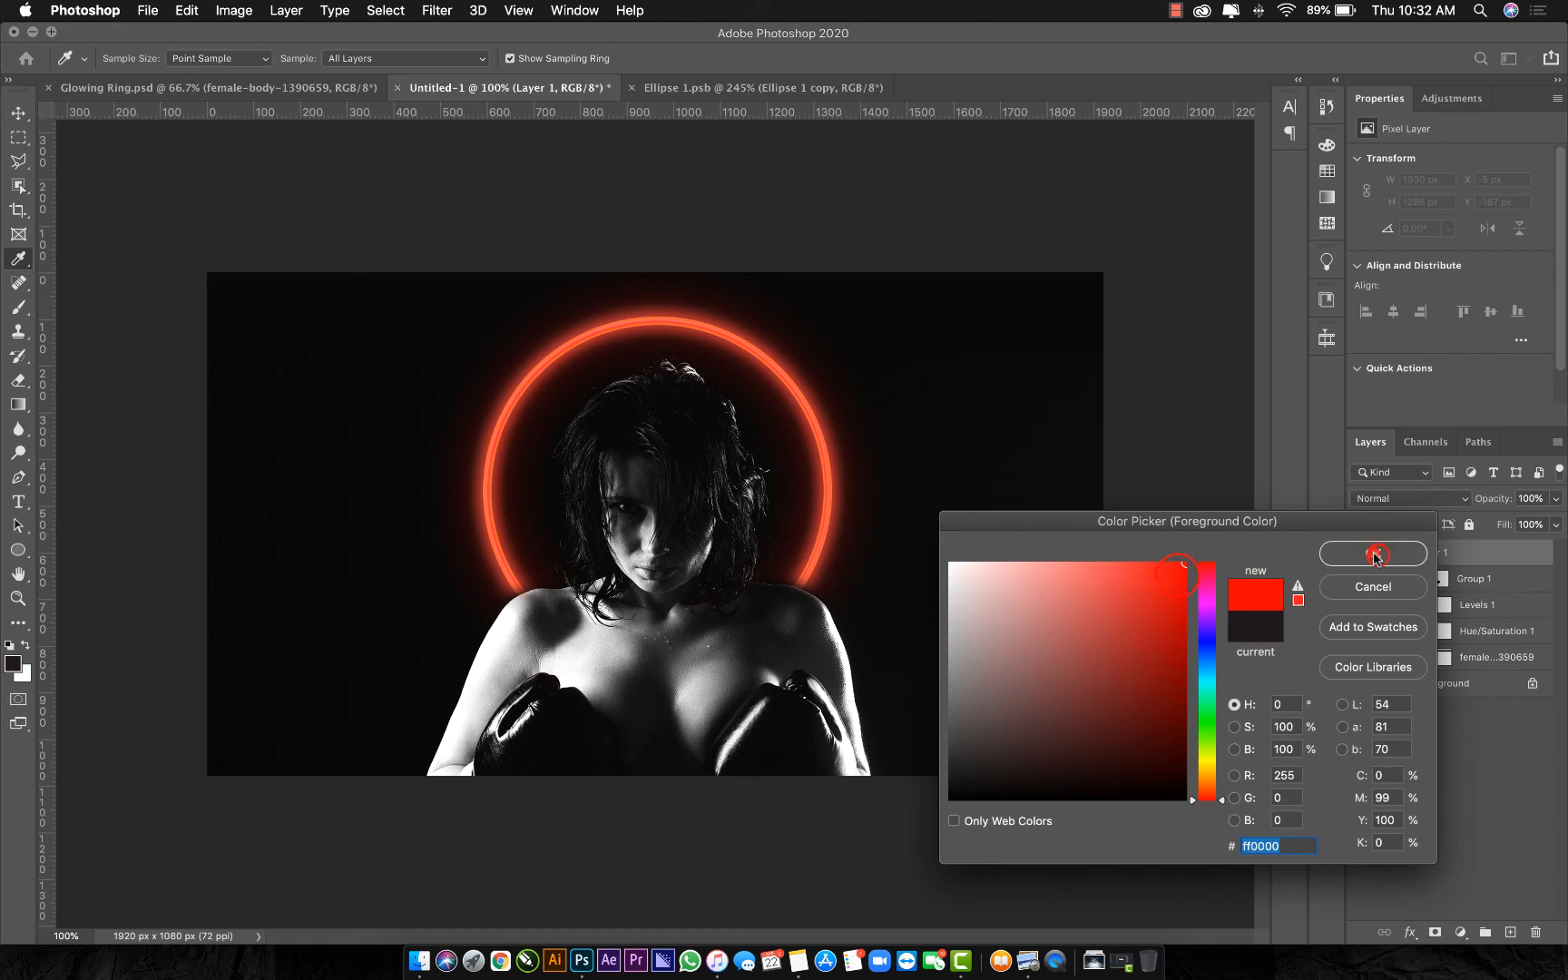
left_click(1375, 556)
Enlarge the brush to 460 px, try a red dab over the shoulder at one end of the ring and undo it
key("b")
right_click(752, 583)
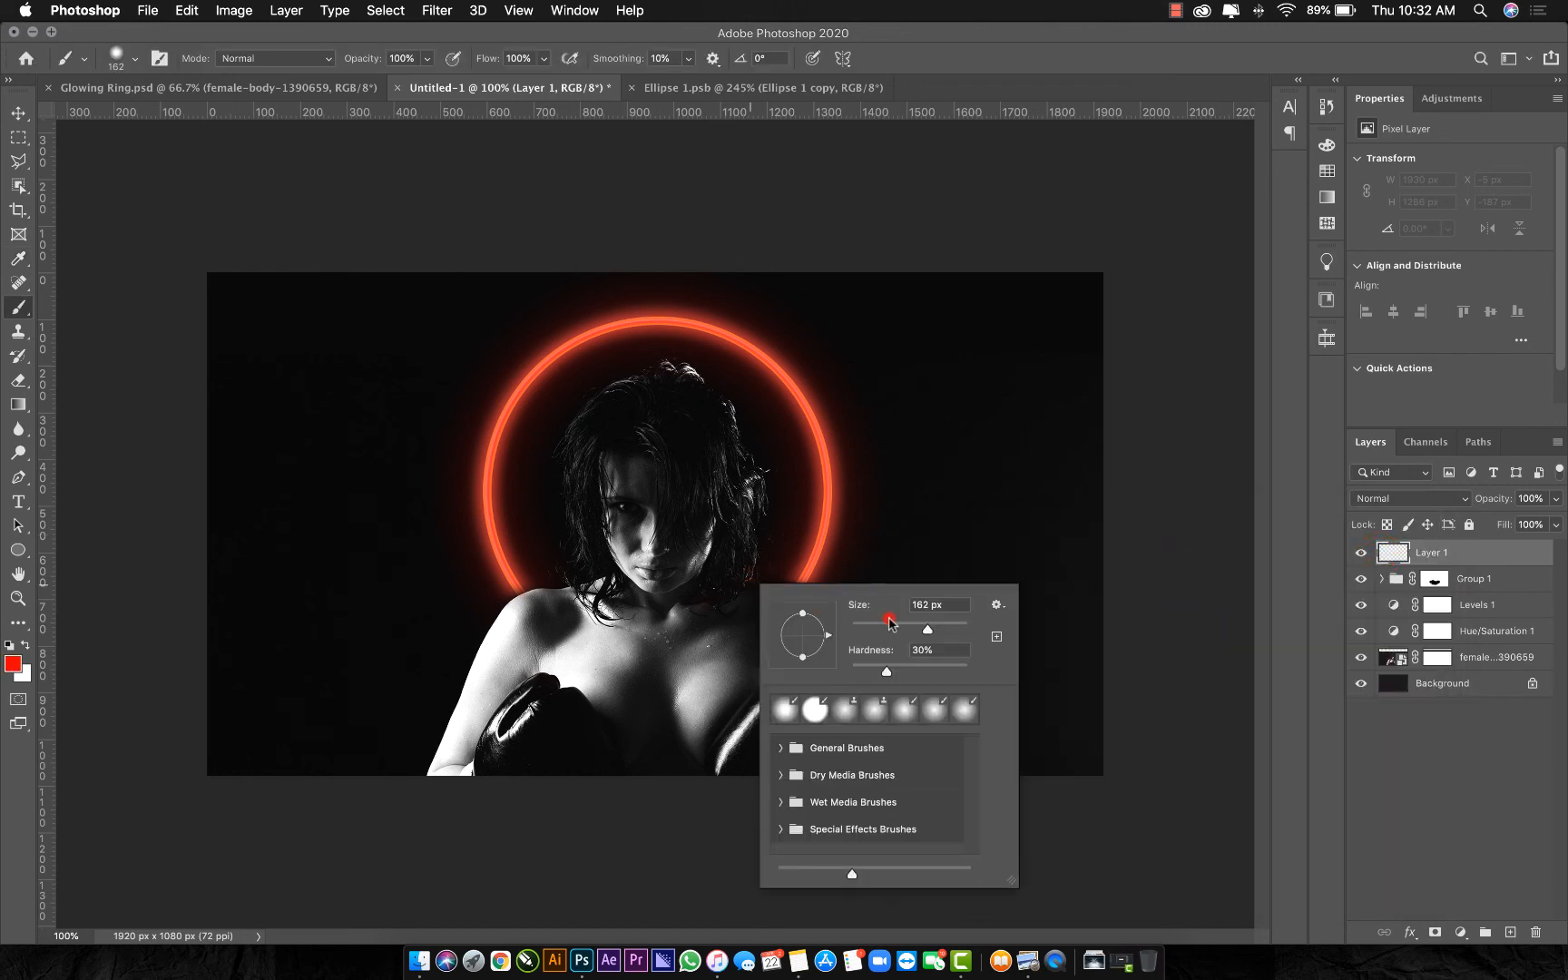
left_click(954, 632)
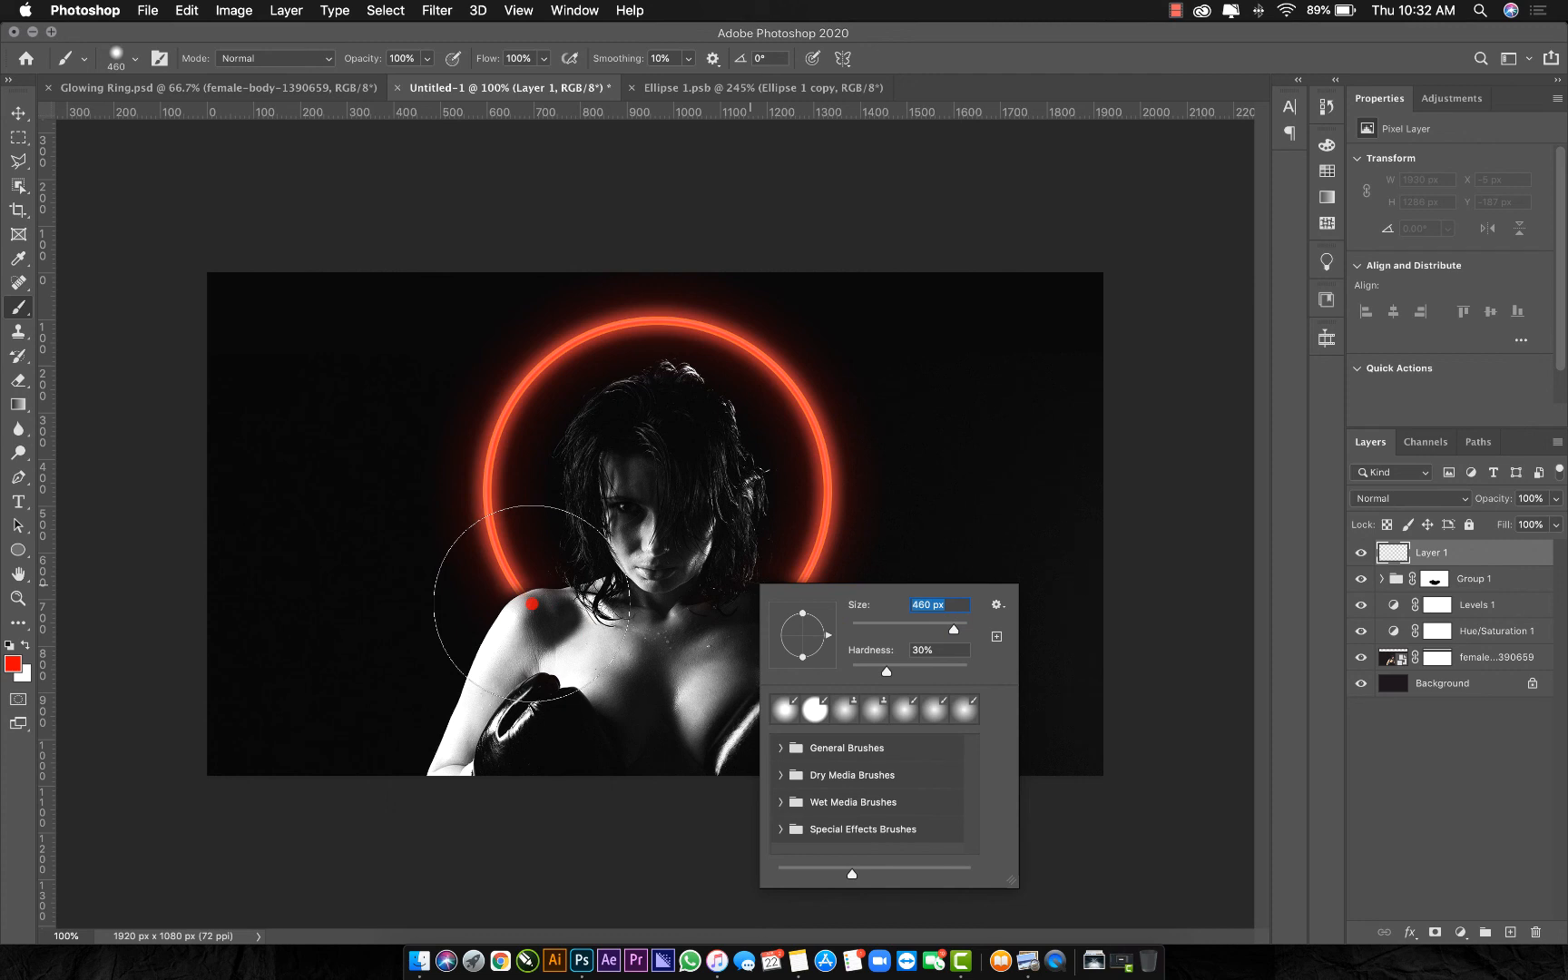
left_click(537, 600)
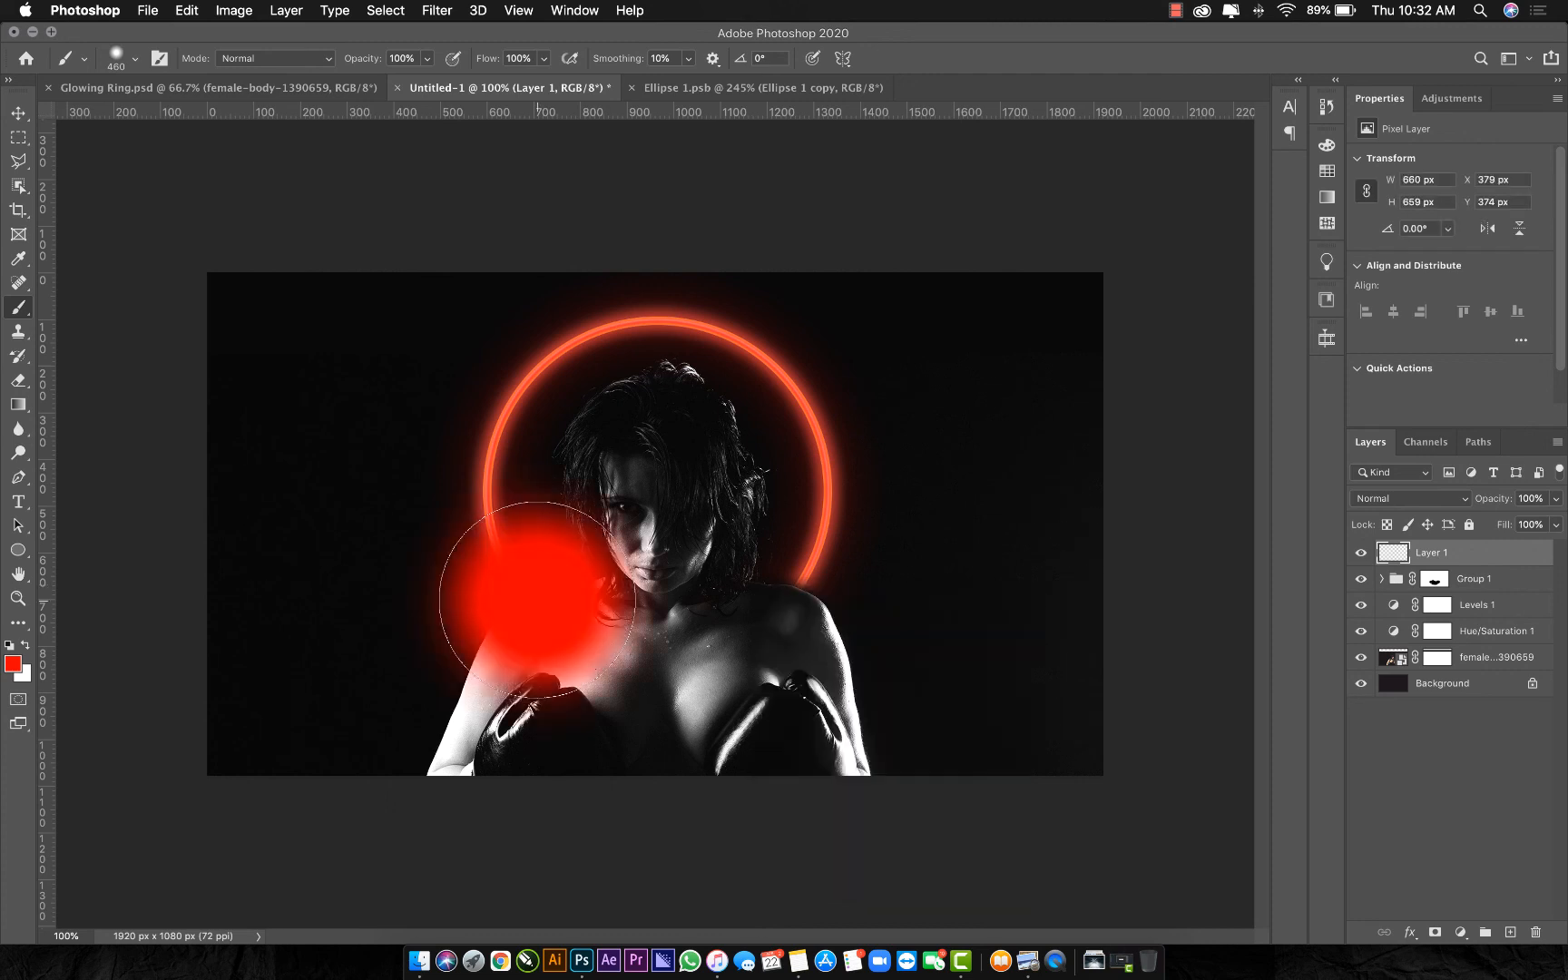
key("super+z")
Reduce the brush hardness to 0% and paint one soft red dab on each shoulder where the ring ends
right_click(622, 603)
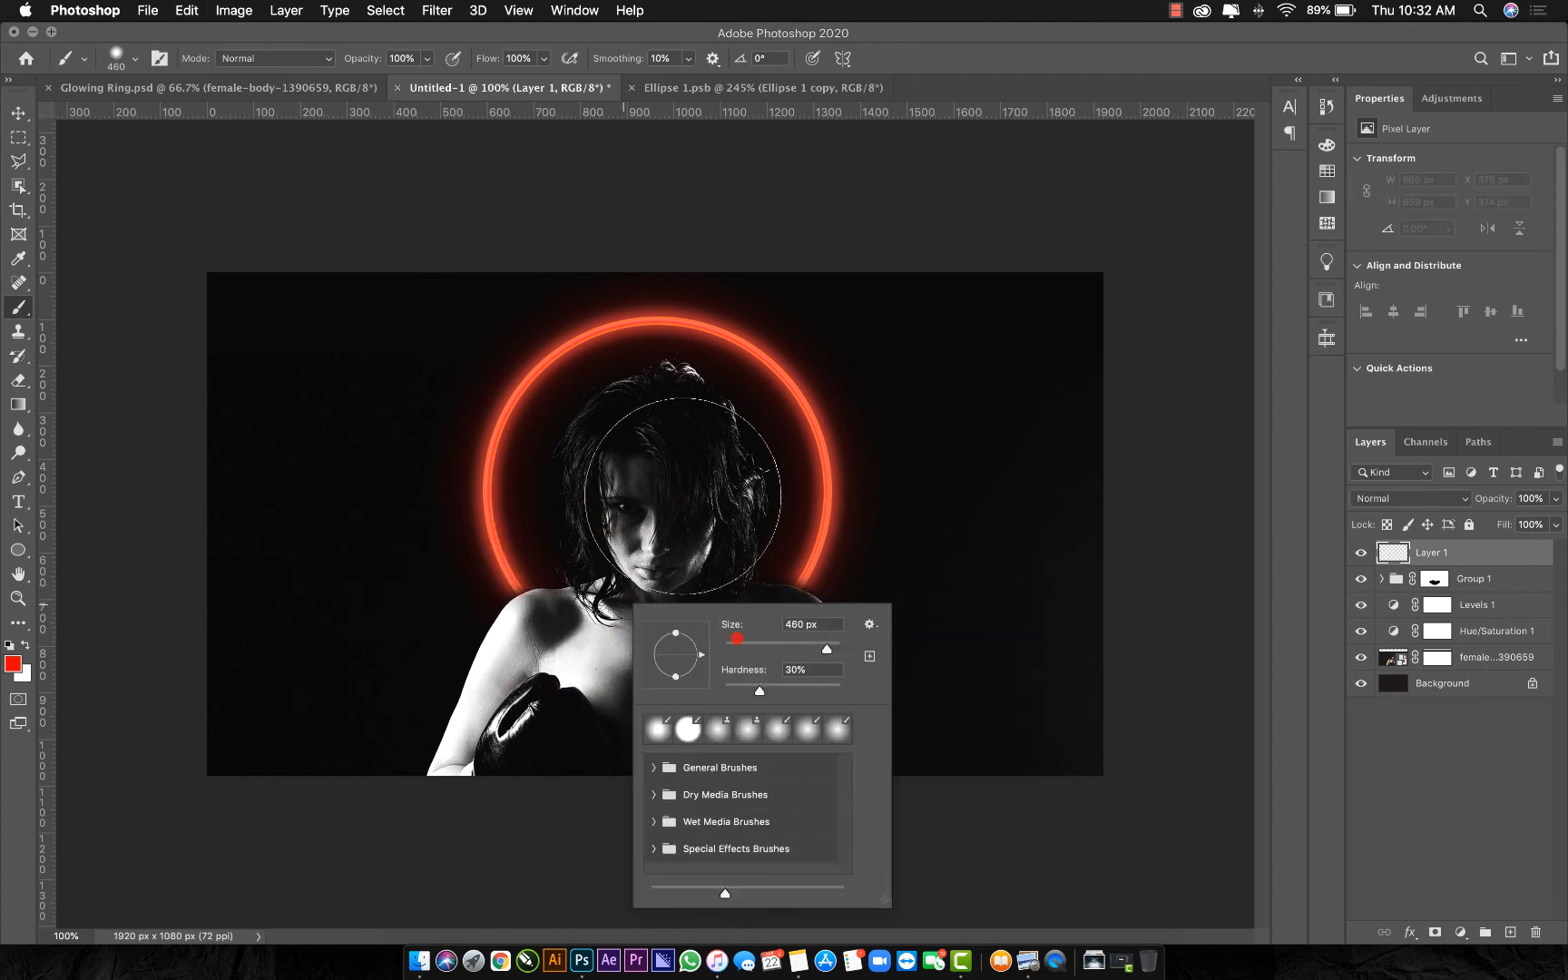
left_click_drag(737, 691, 705, 693)
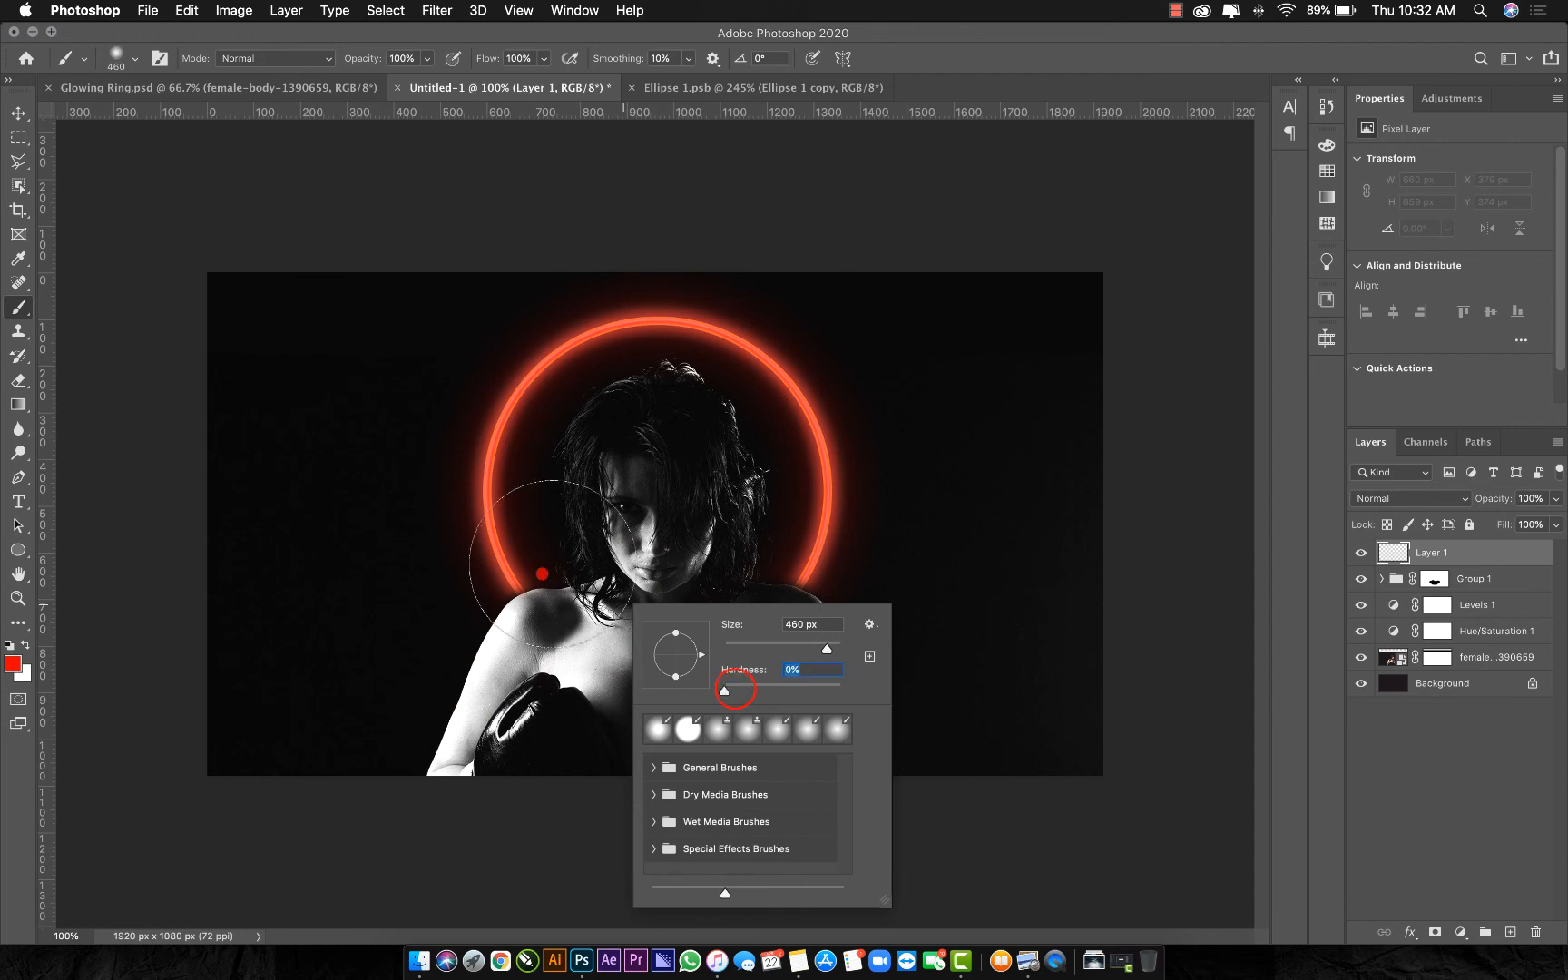
left_click(536, 593)
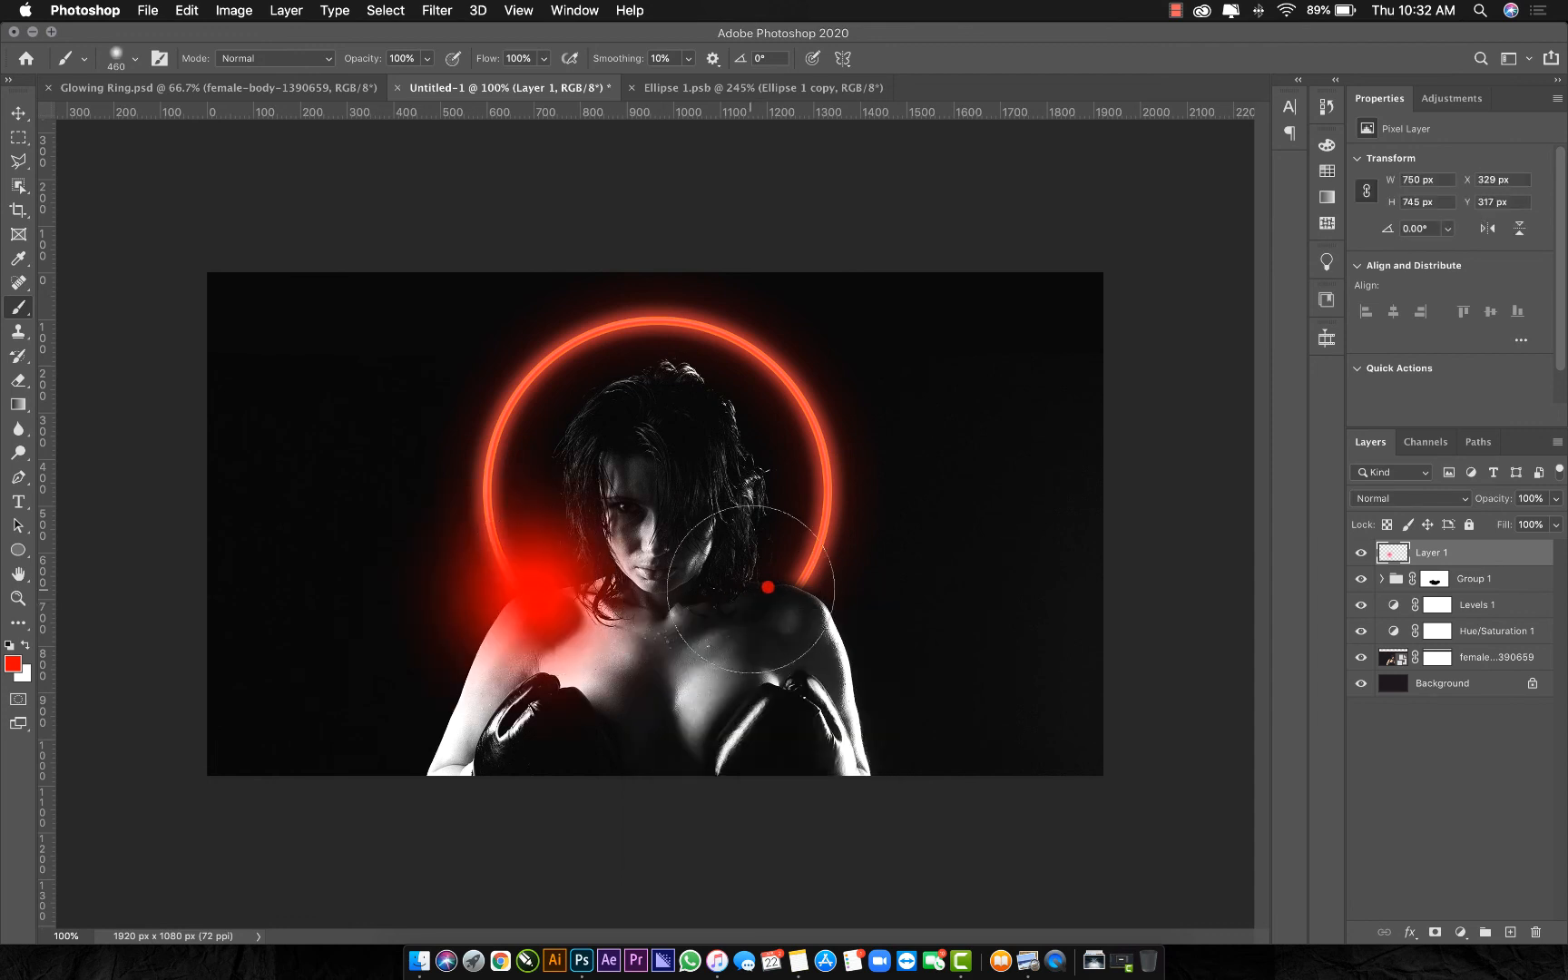
left_click(776, 589)
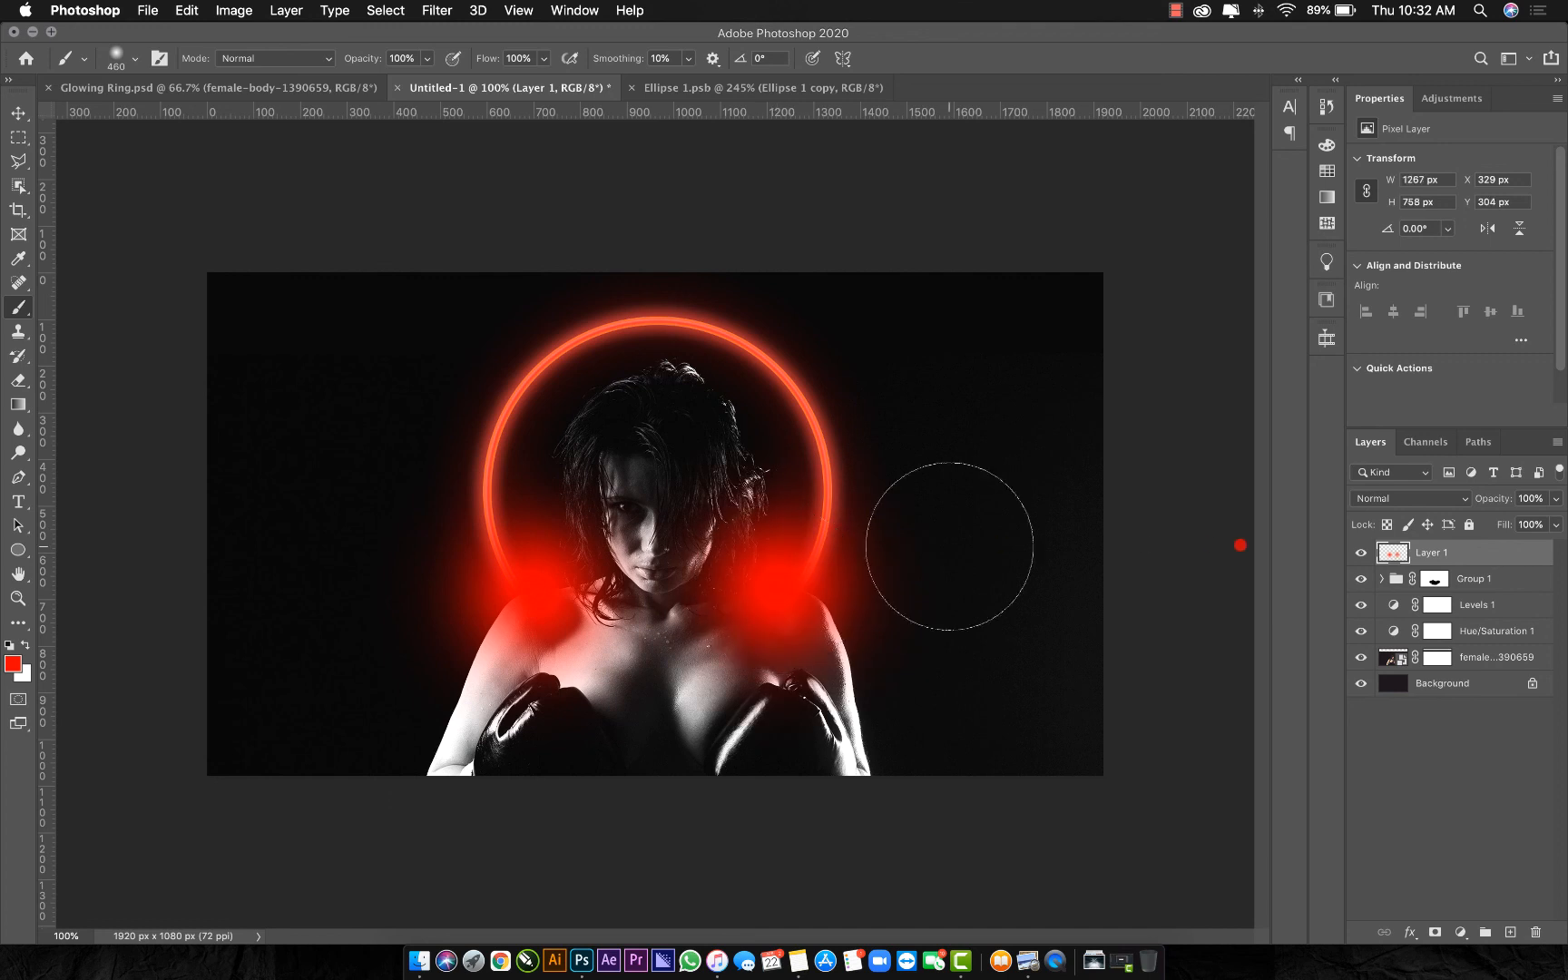
Try the Soft Light blend mode at 60% opacity on the red dab layer
left_click(1375, 500)
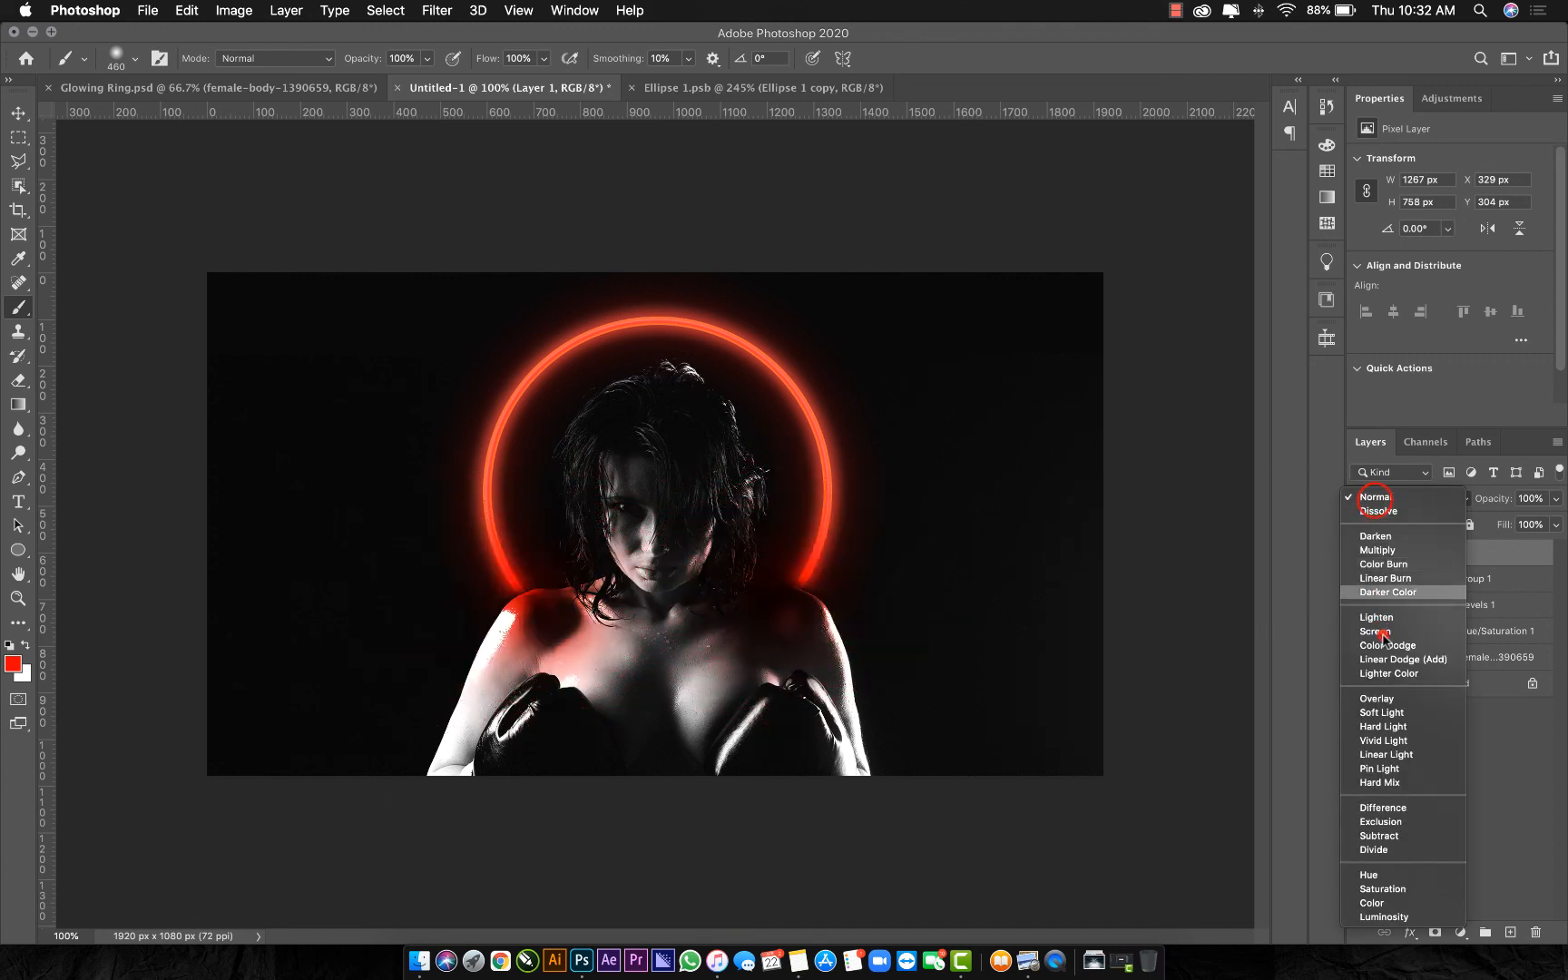
left_click(1386, 711)
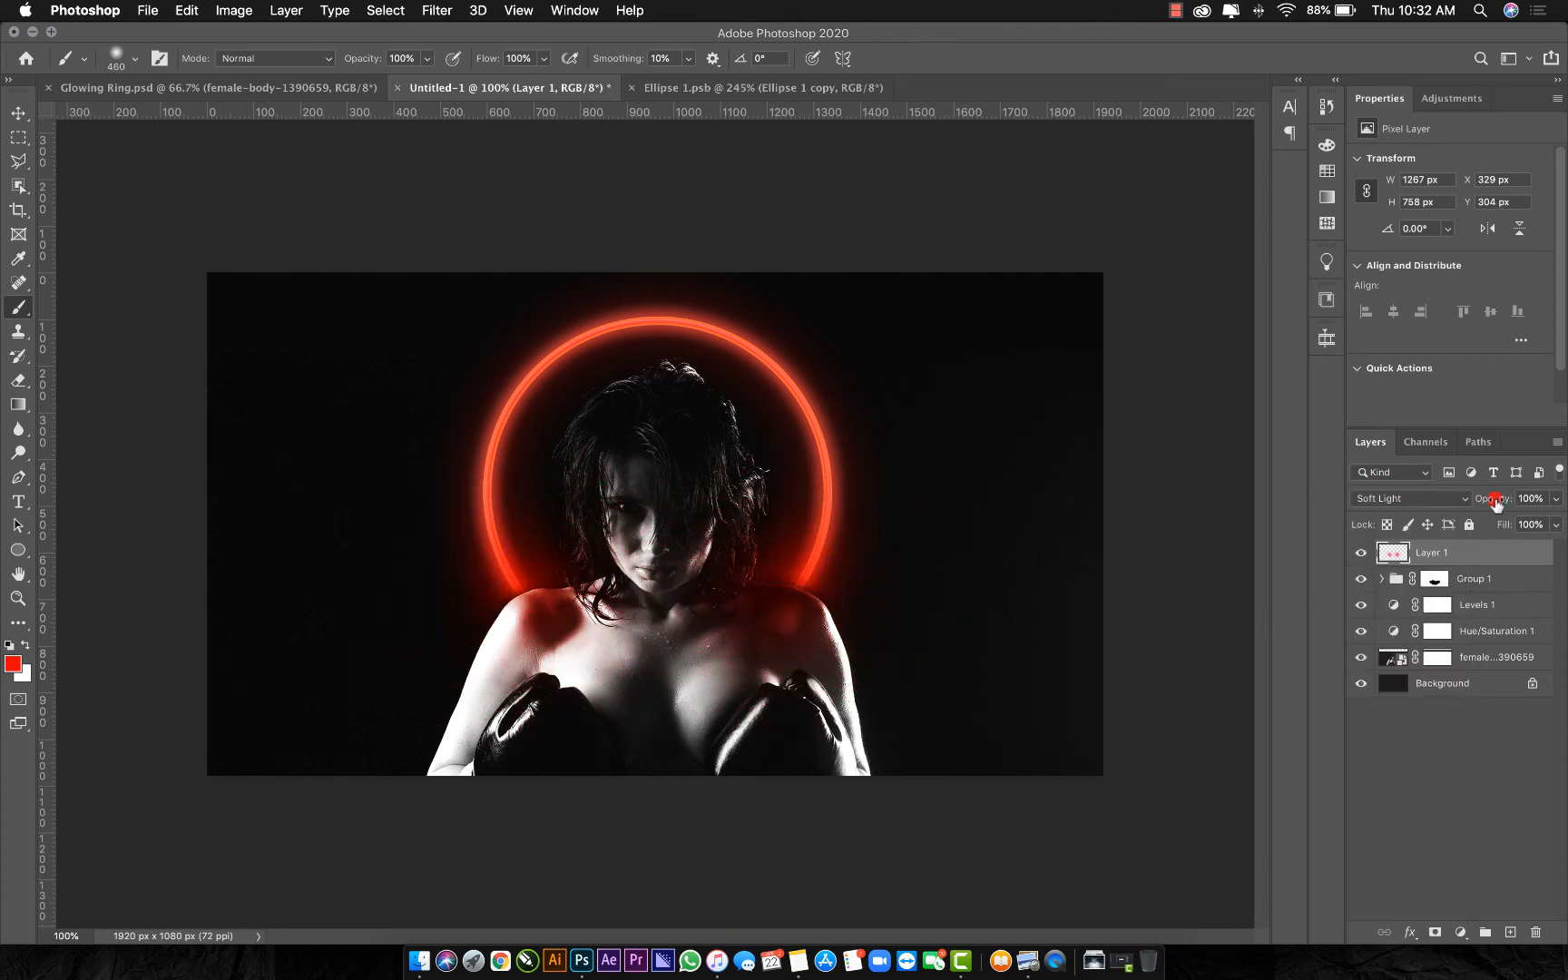
left_click_drag(1494, 501, 1456, 502)
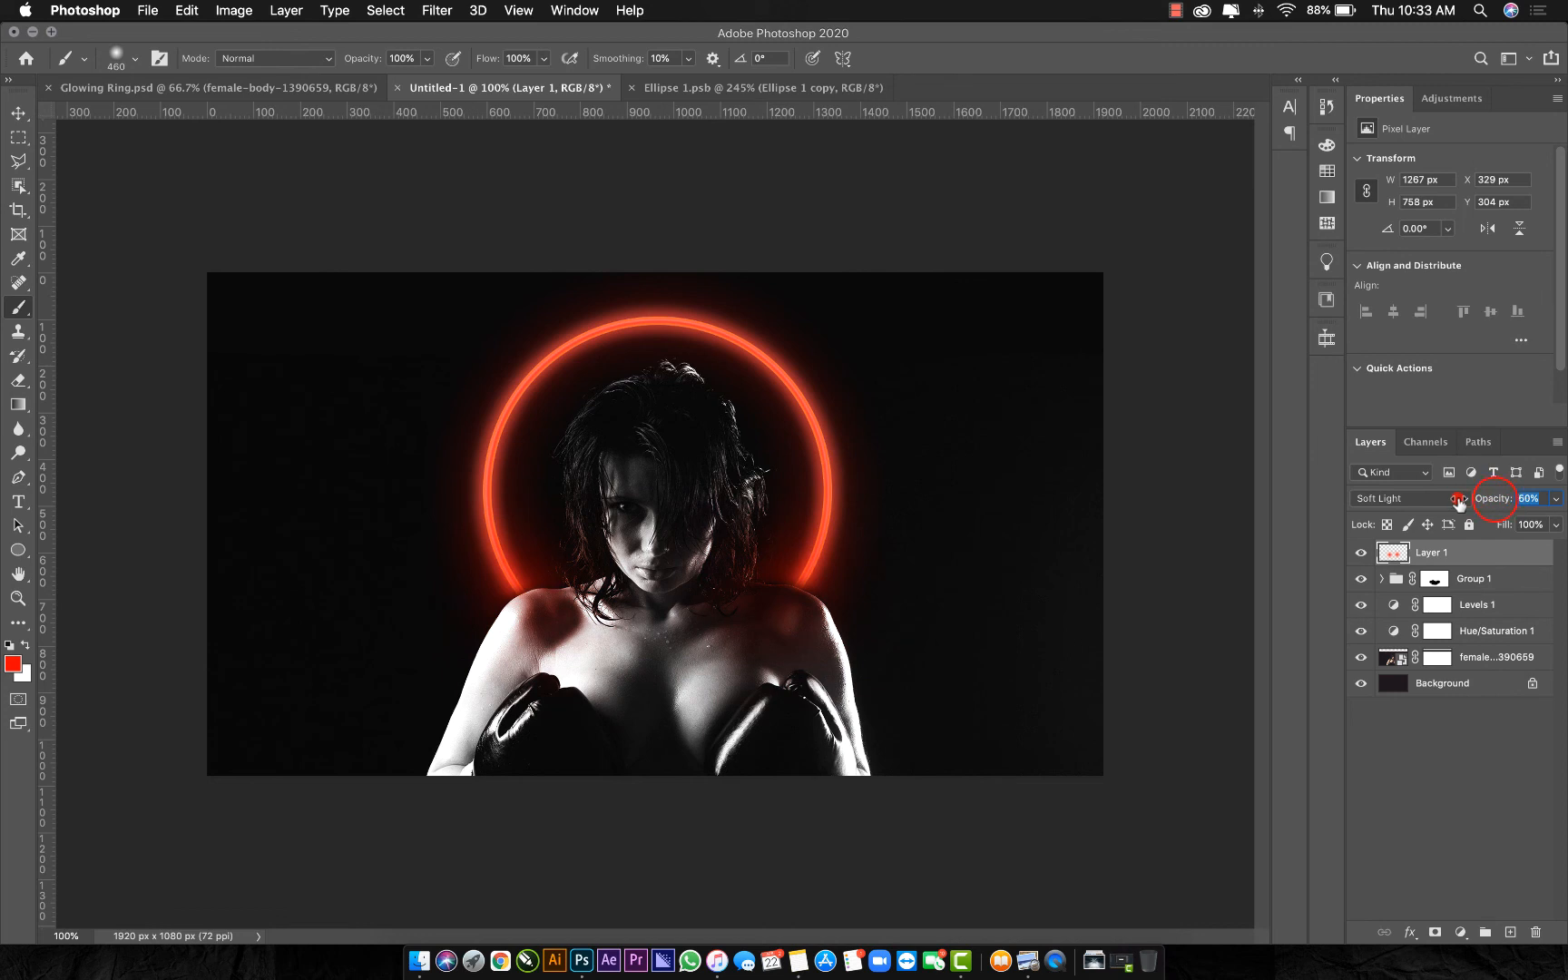
Blend the red dab layer with Overlay at 54% opacity and compare the portrait with the layer hidden and shown
left_click(1377, 497)
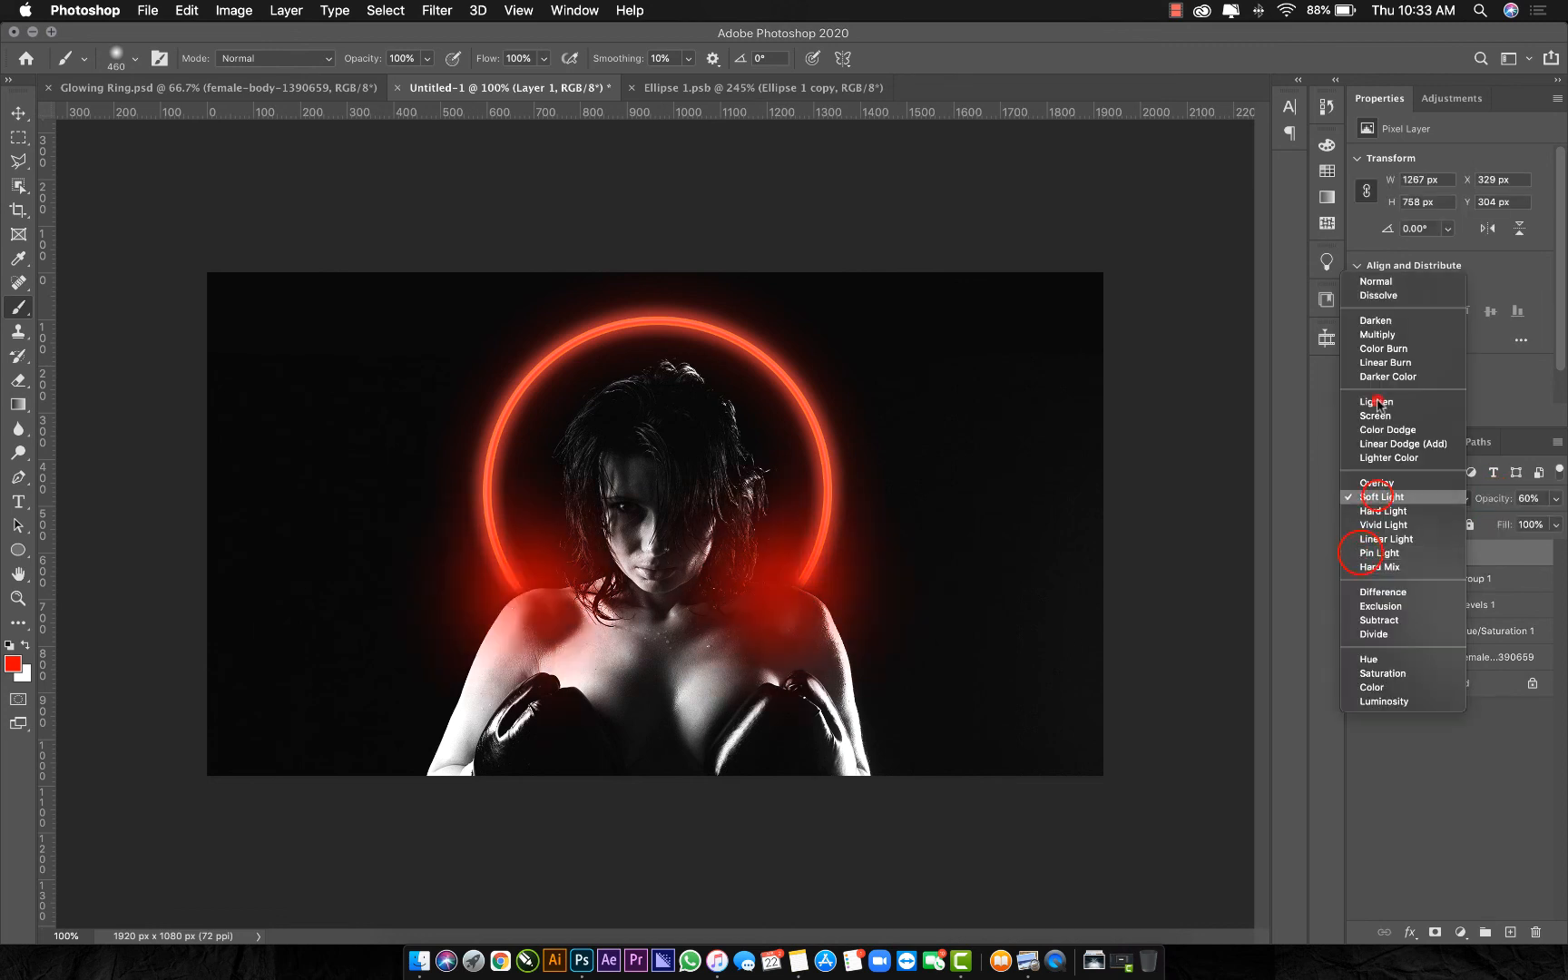
left_click(1393, 483)
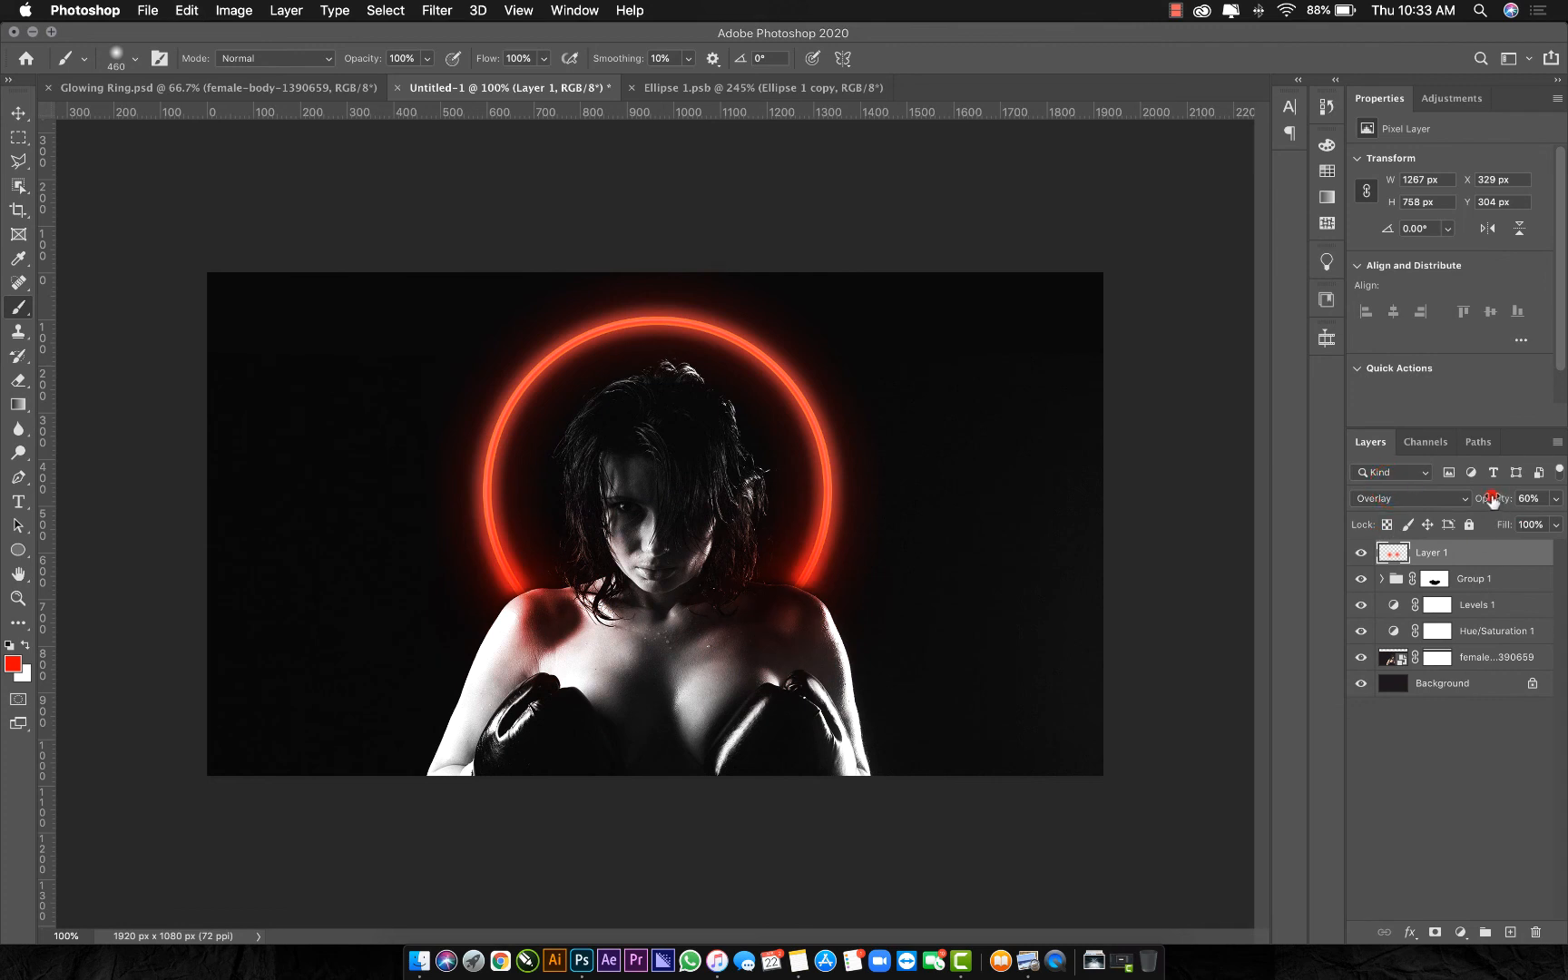
mouse_move(1493, 500)
left_mouse_down()
mouse_move(1523, 494)
mouse_move(1476, 505)
left_mouse_up()
left_click(1359, 553)
left_click(1359, 553)
left_click(1176, 10)
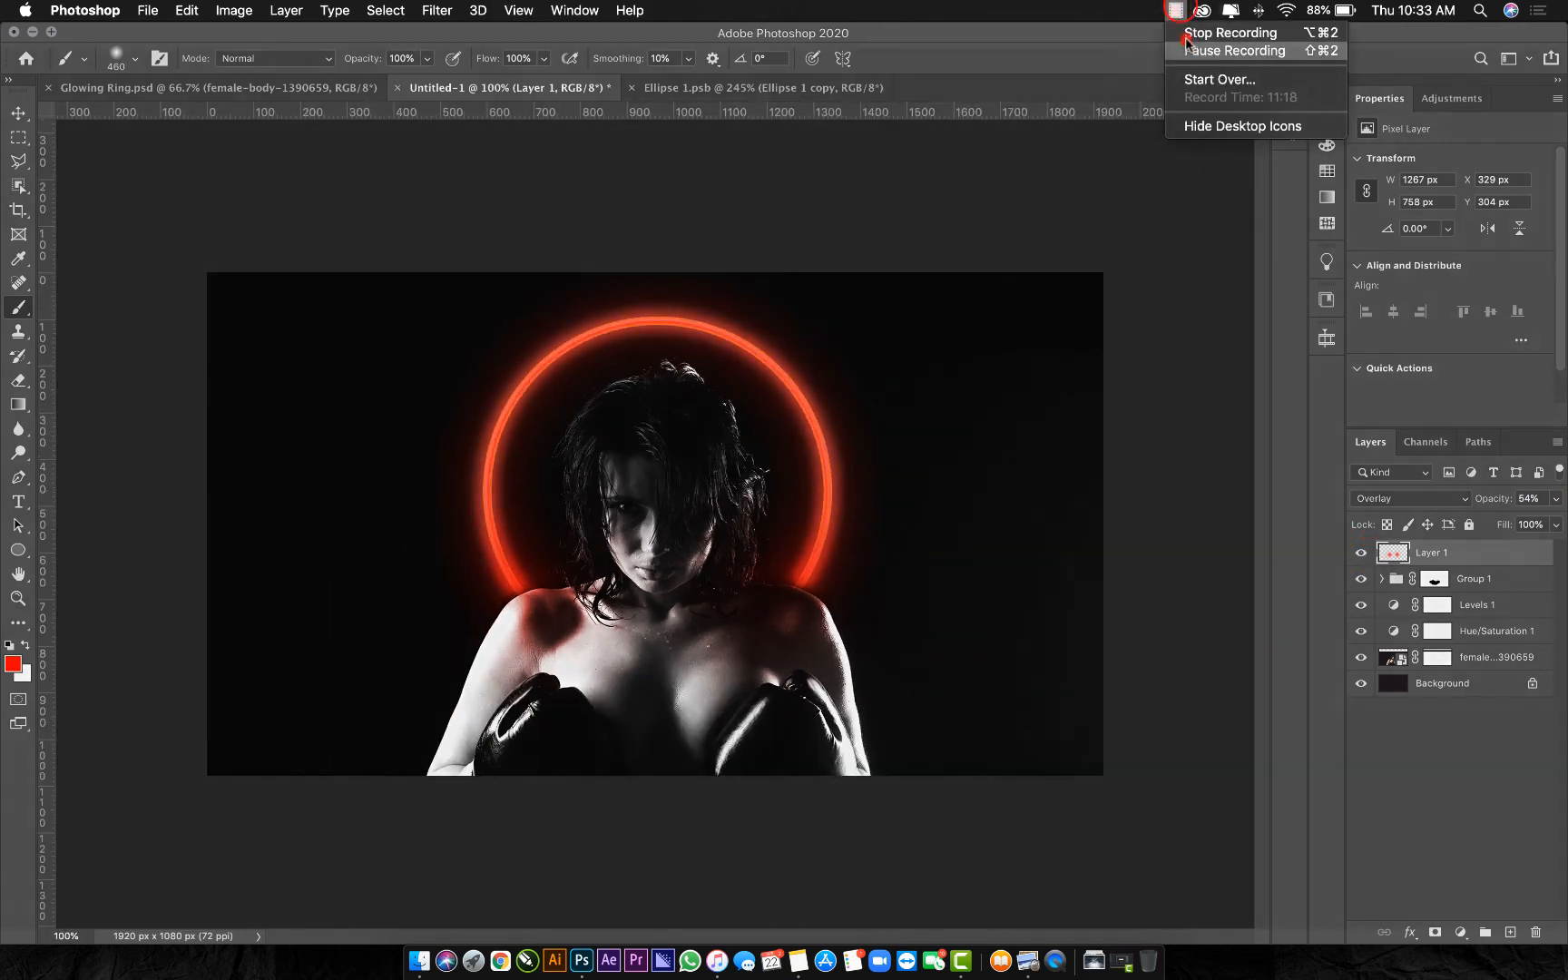
left_click(1187, 35)
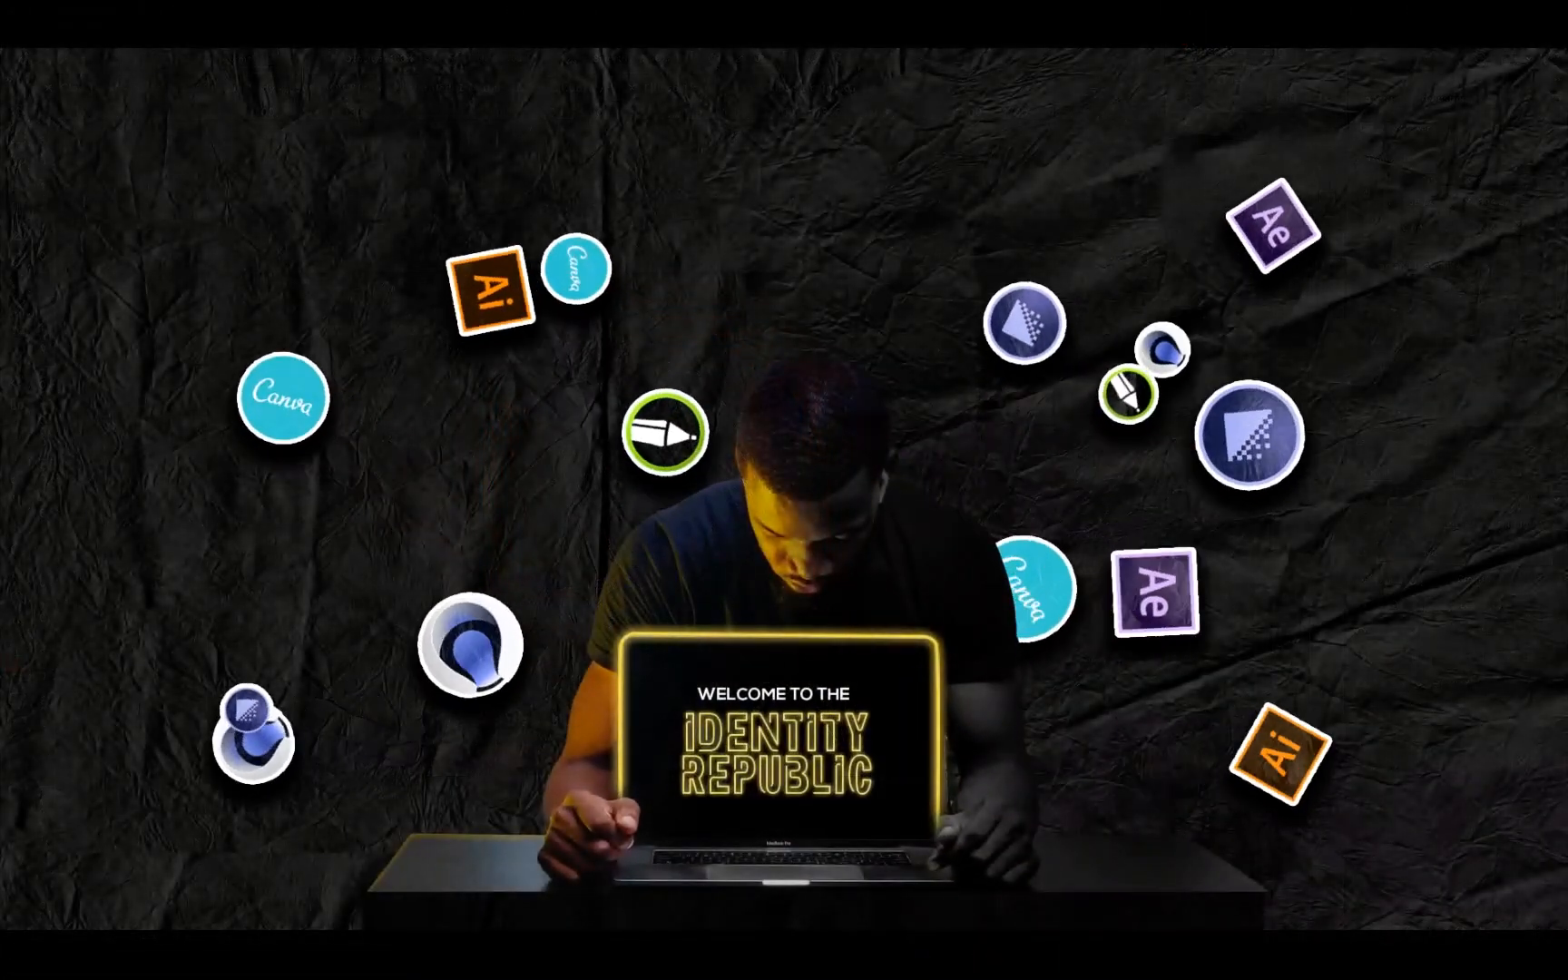